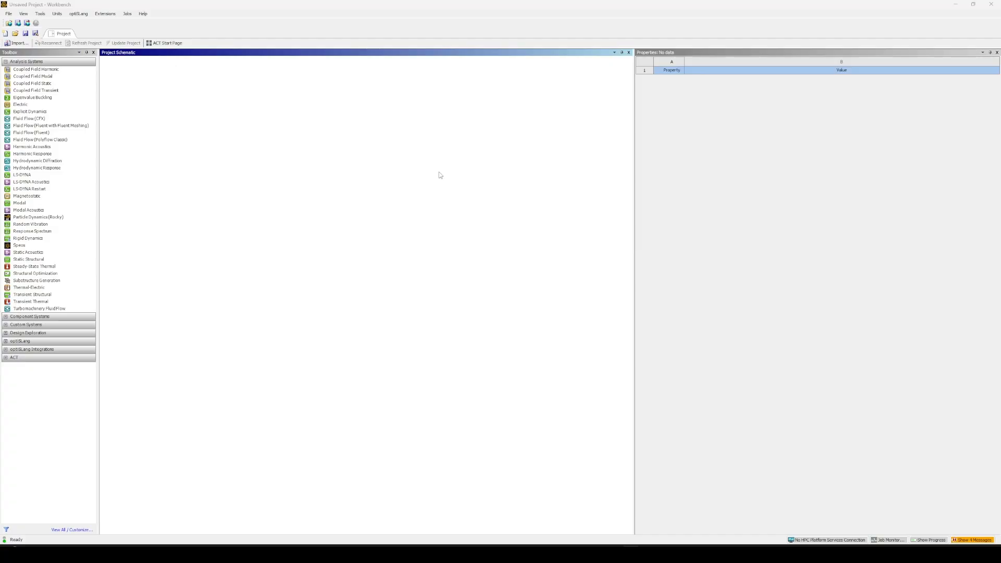
Add a Fluid Flow (Fluent) analysis system to the project and set its geometry's analysis type to 2D
drag(32, 132, 111, 140)
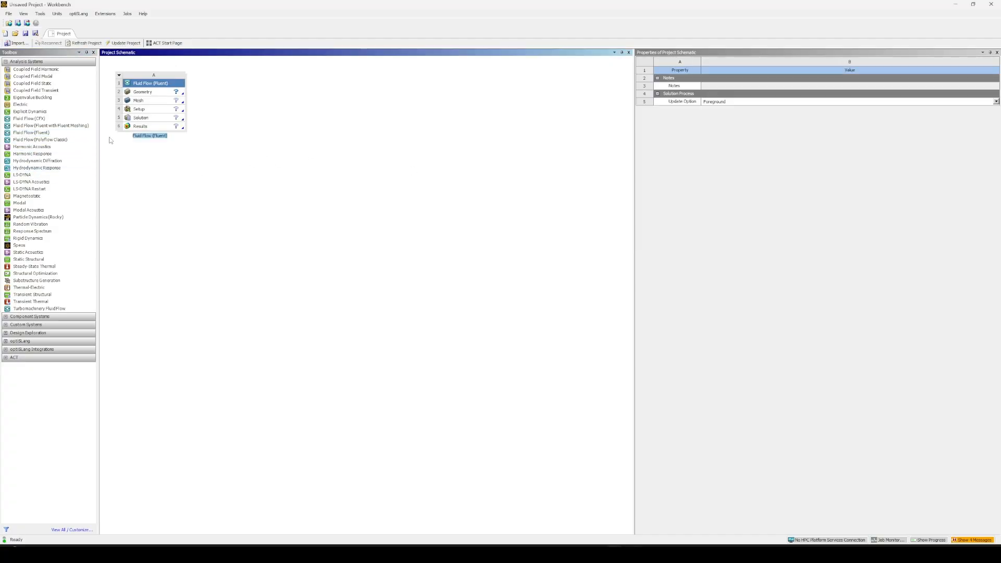
click(152, 92)
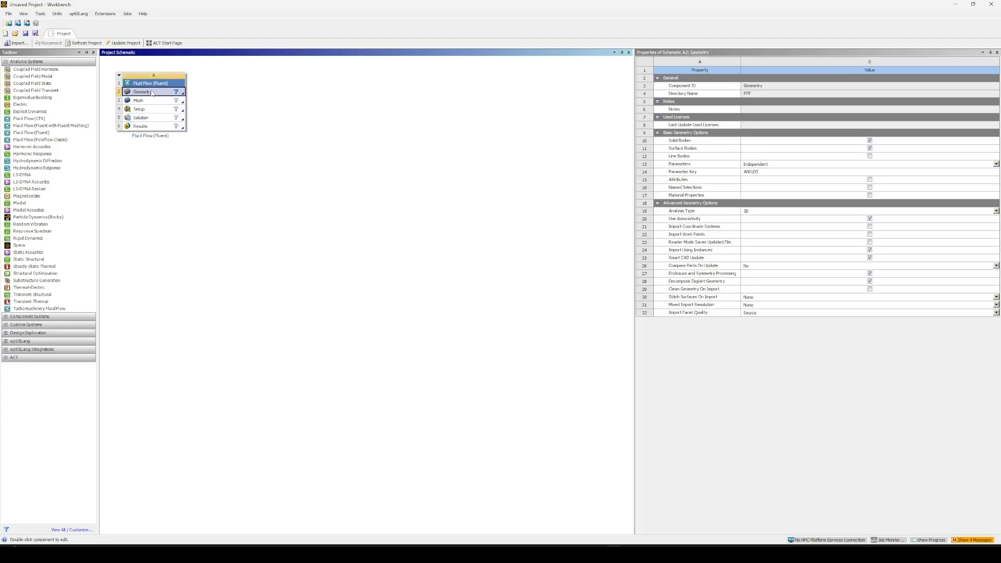
click(775, 211)
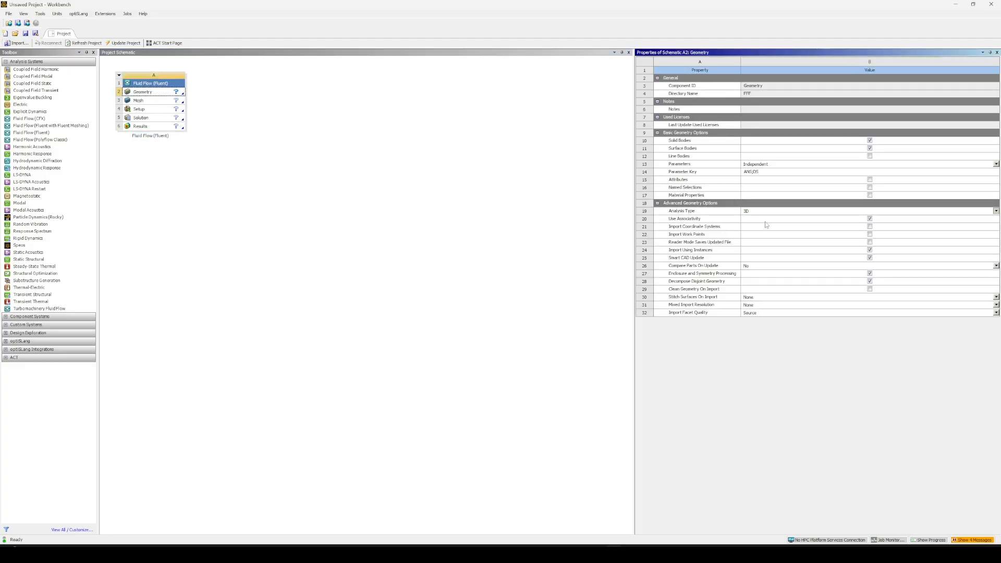
click(317, 161)
Create a new DesignModeler geometry for the Fluid Flow (Fluent) system
click(155, 96)
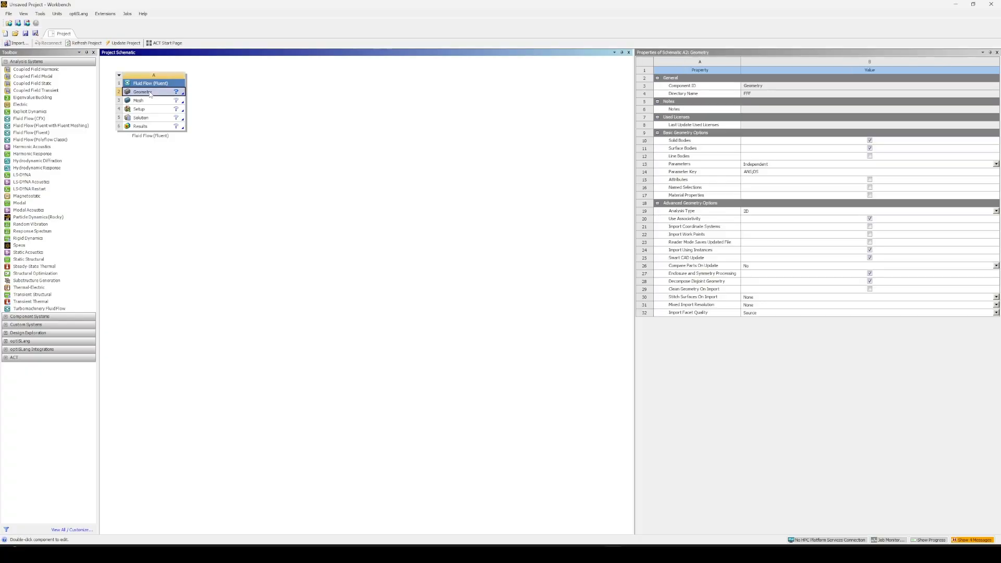
right_click(150, 92)
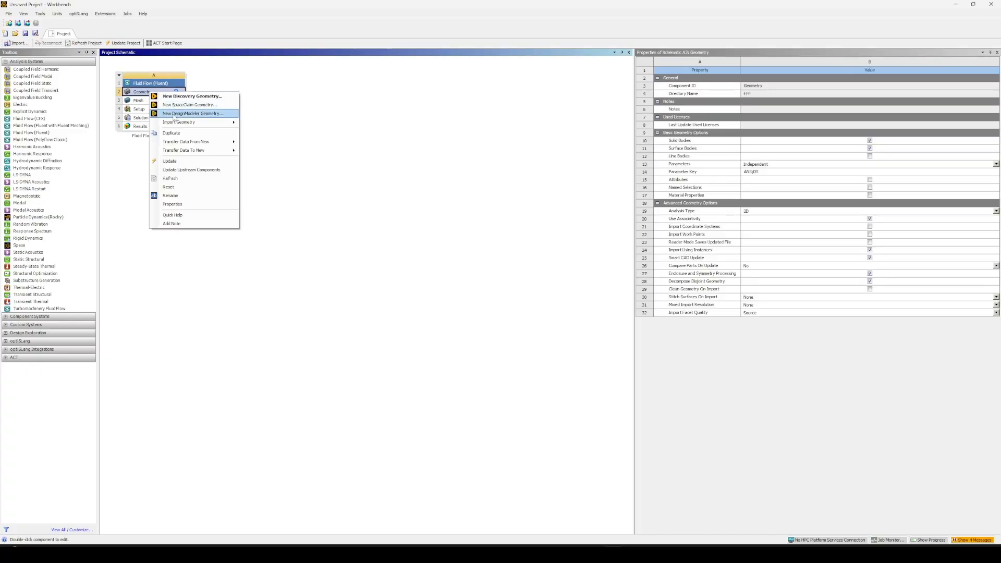
click(174, 114)
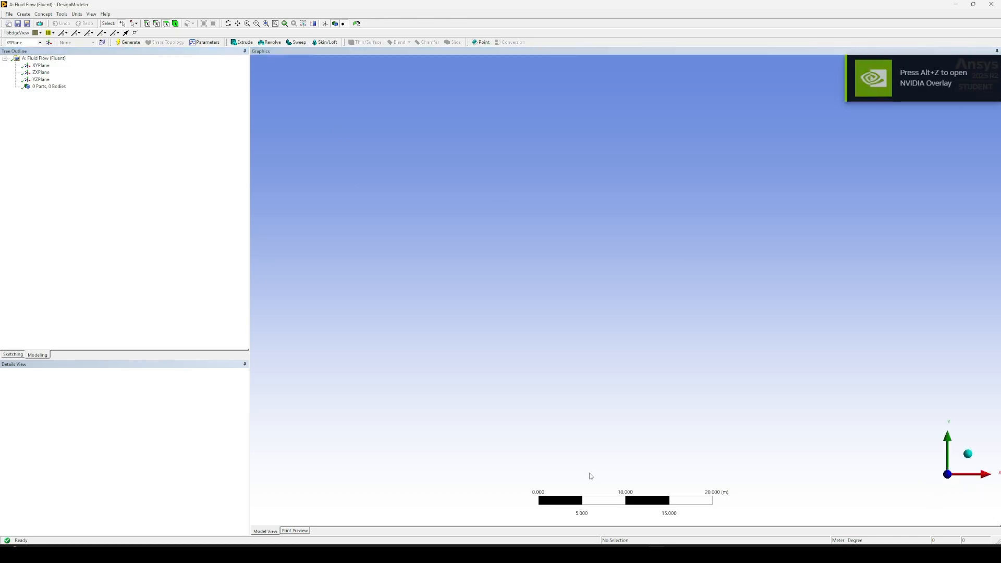
Sketch a rectangle on the XY plane from the origin, about 0.67 m wide and 0.076 m high
click(40, 66)
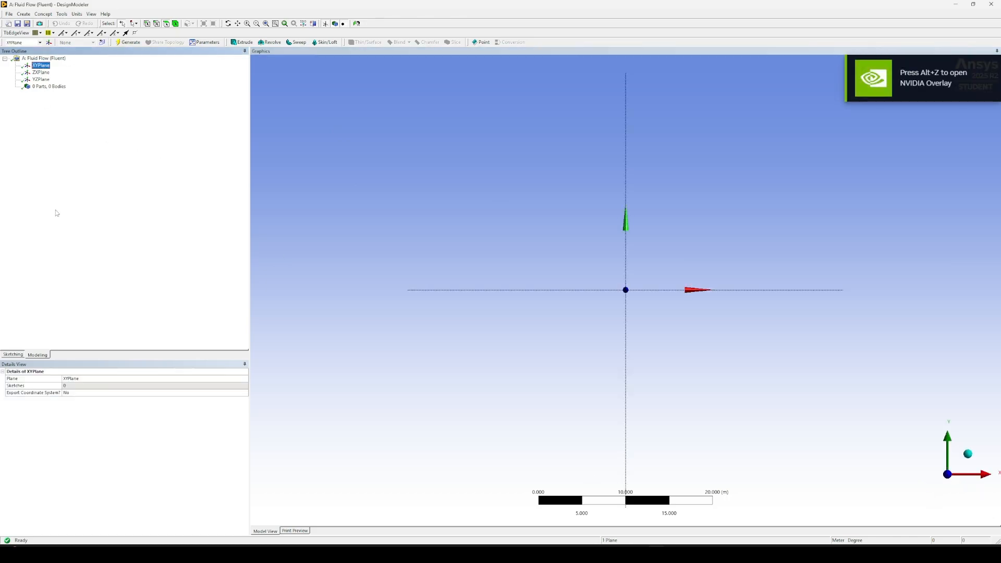
click(12, 355)
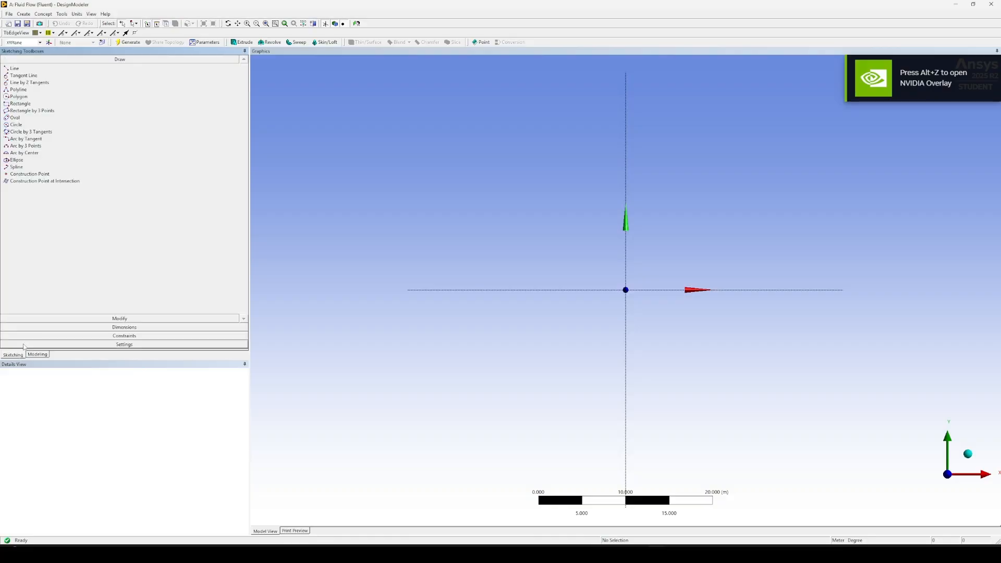
scroll(678, 276, up, 5)
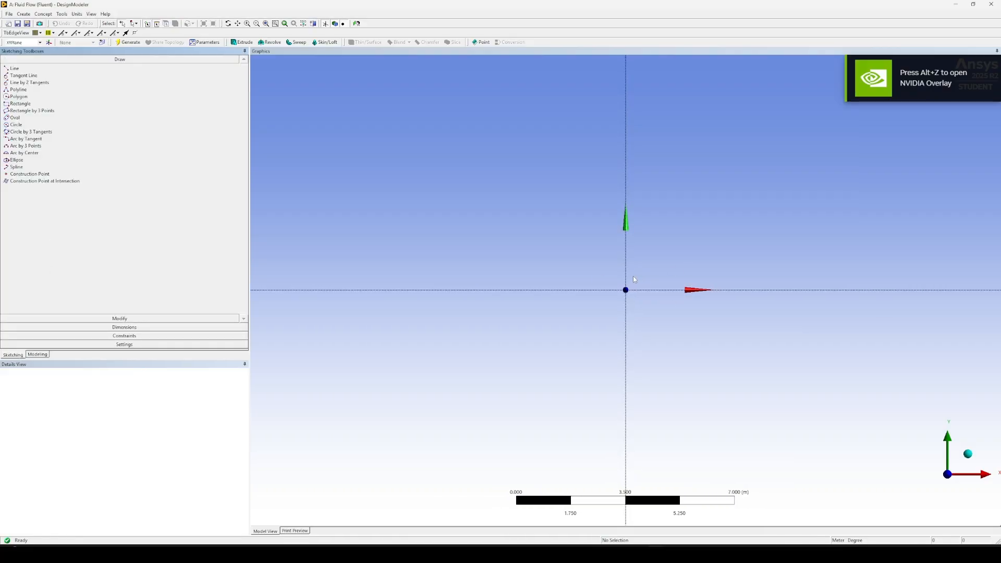
scroll(633, 280, up, 4)
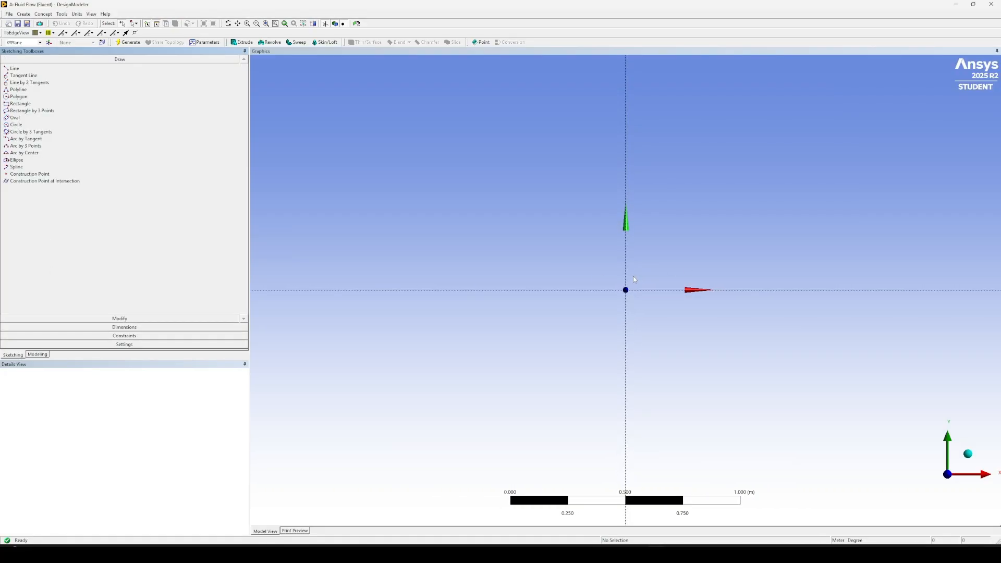
scroll(634, 279, up, 1)
click(29, 104)
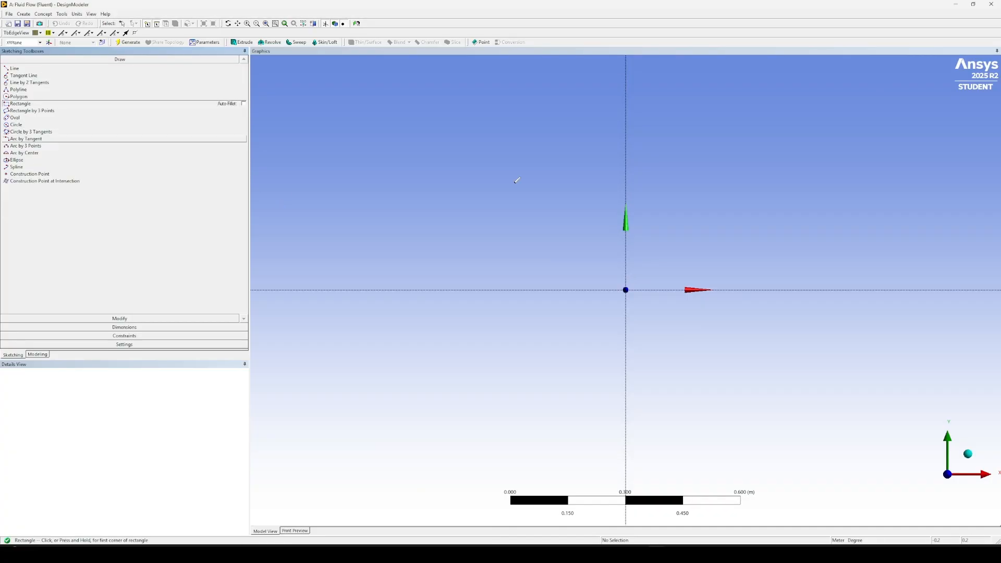
click(626, 289)
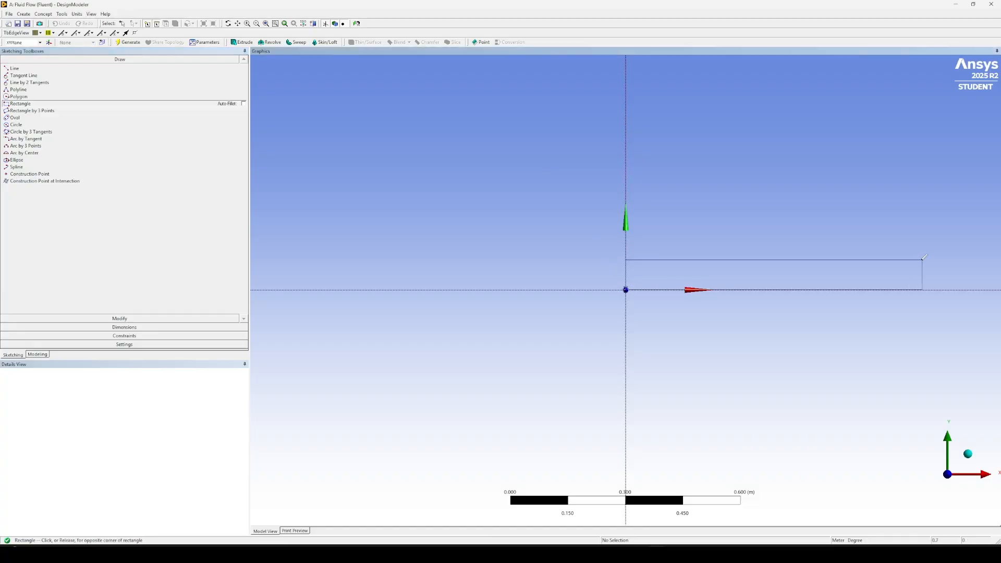
click(882, 260)
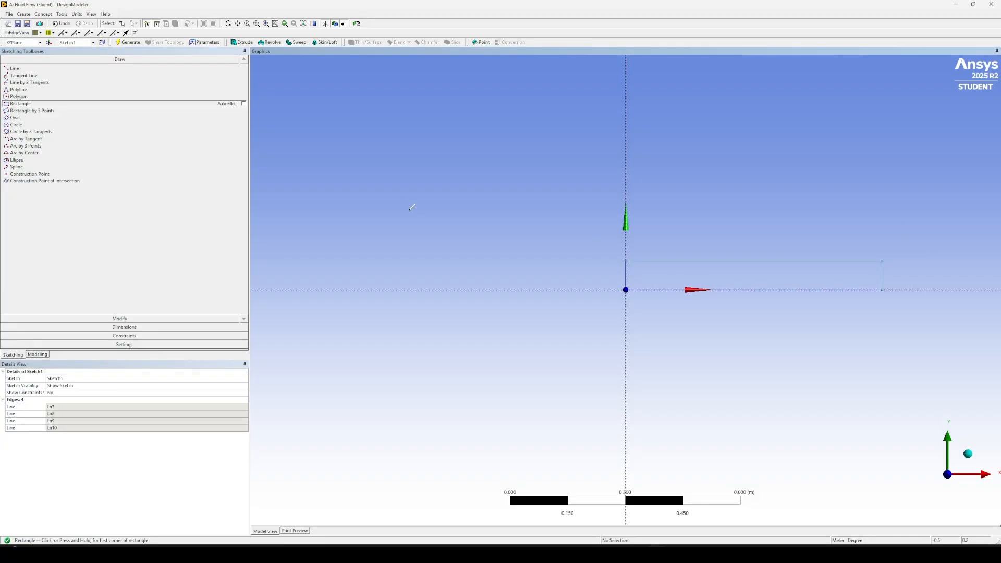
Add a horizontal dimension to the rectangle's length below the sketch and set it to 0.75 m
click(119, 327)
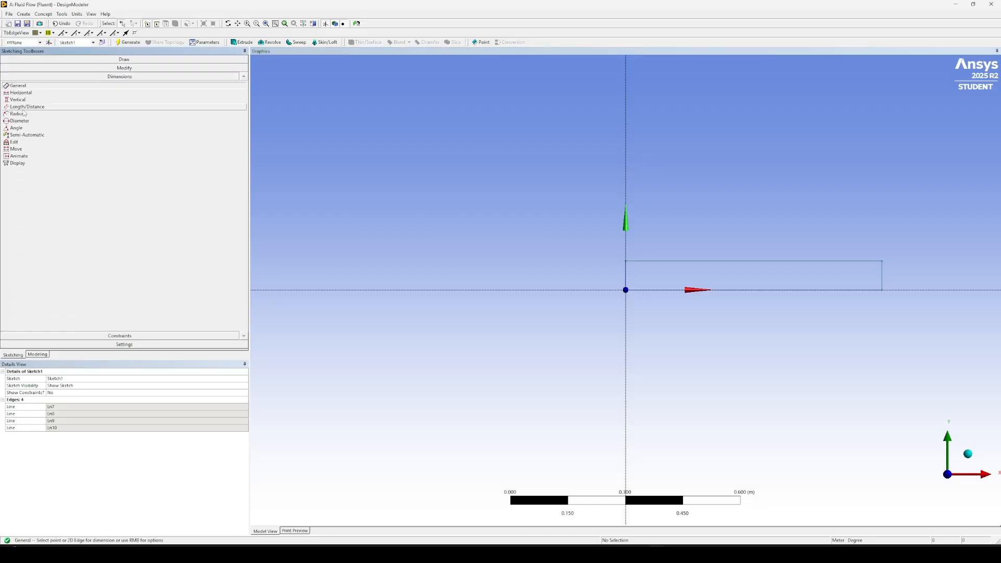
click(21, 92)
click(628, 291)
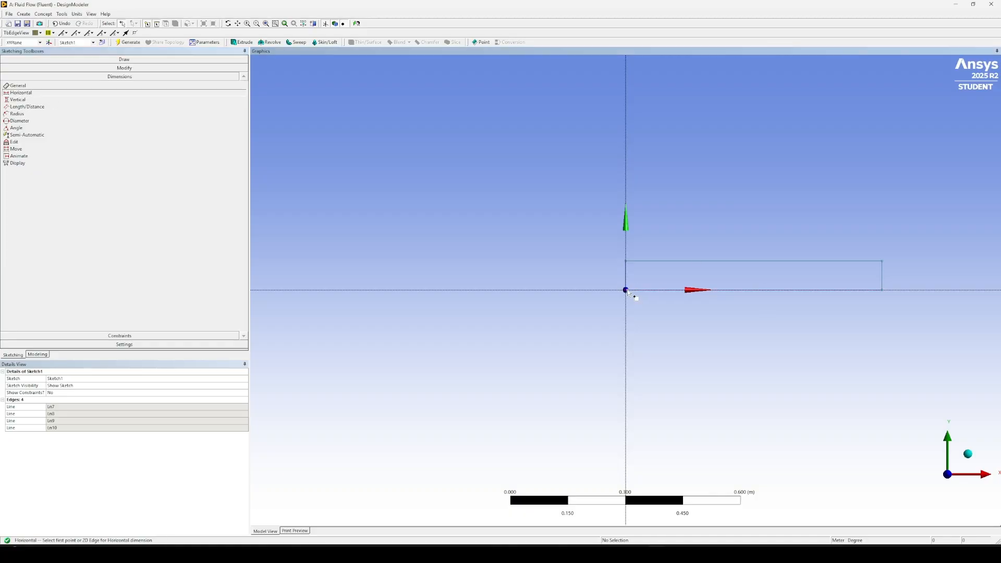
click(883, 294)
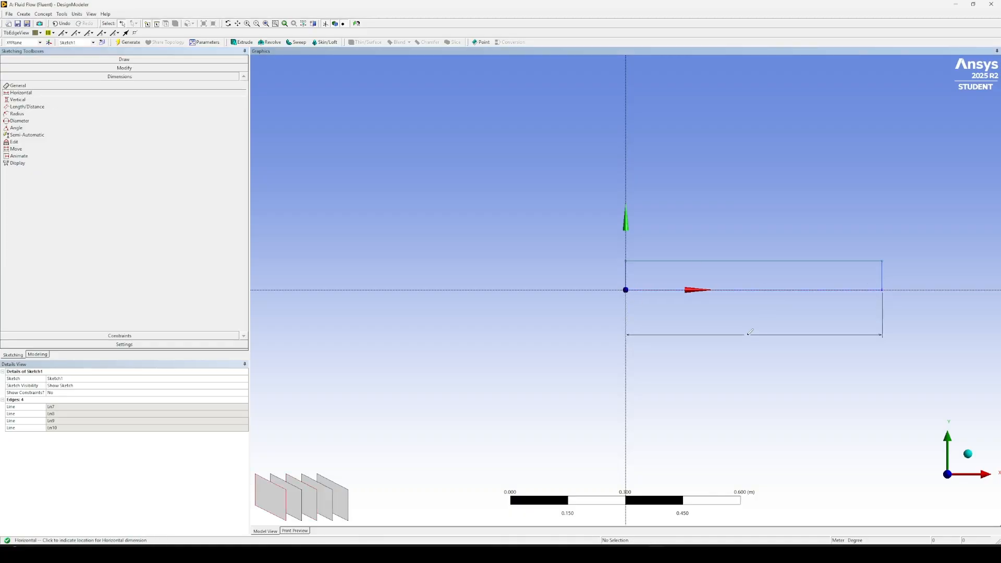
click(861, 334)
click(76, 407)
text(0)
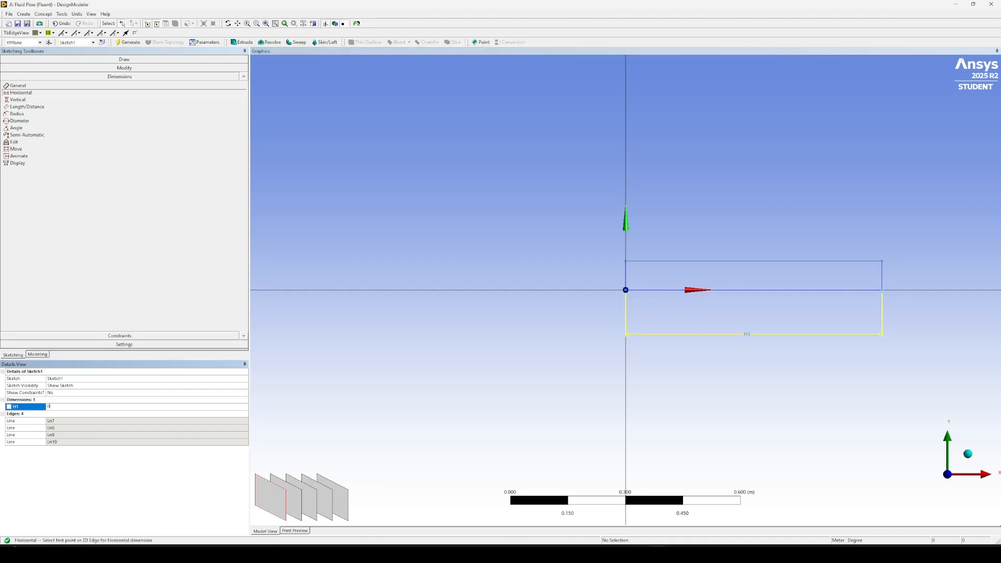
text(.75)
Add a vertical dimension to the rectangle's height at its origin end and set it to 0.005 m
click(49, 99)
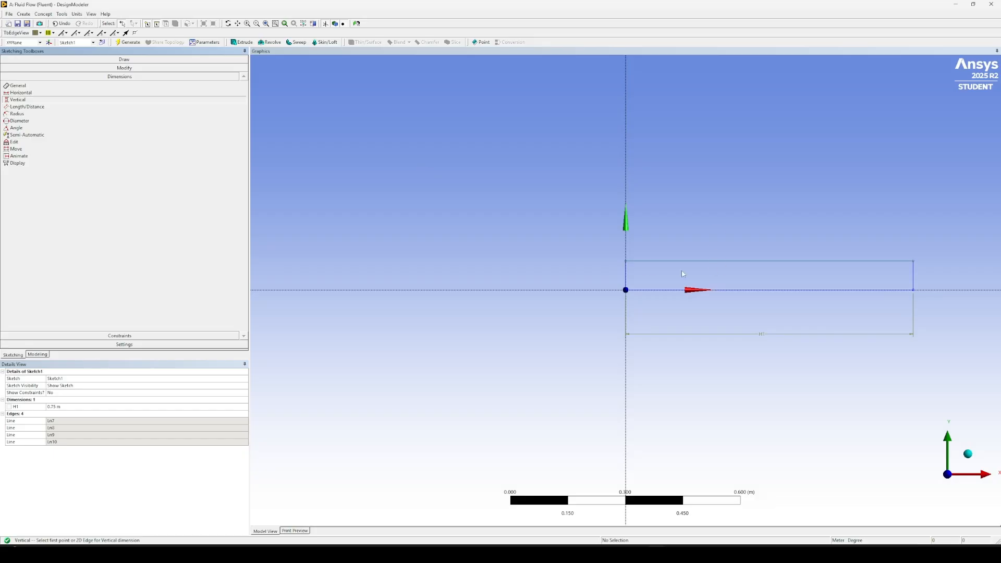
click(628, 263)
click(626, 290)
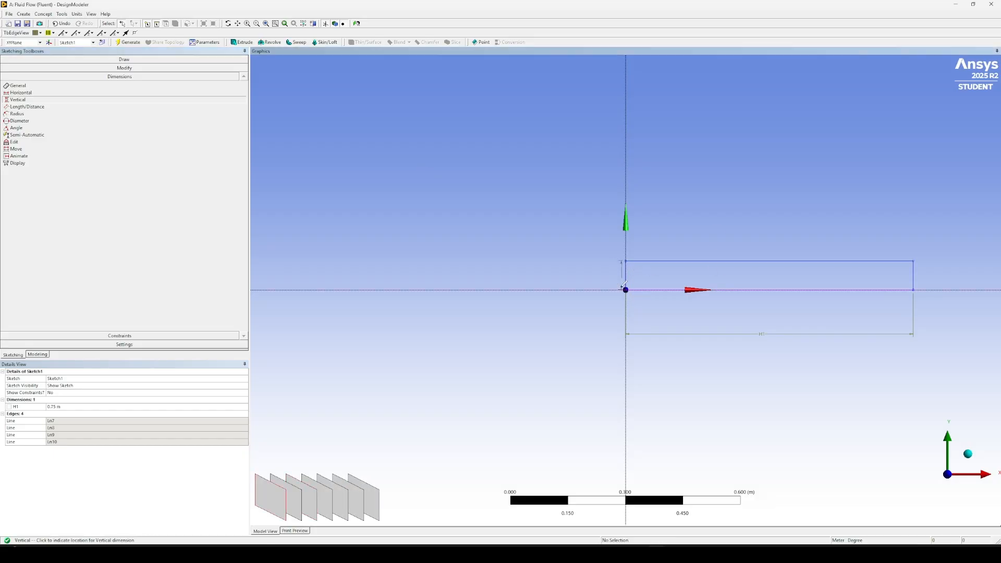
click(587, 275)
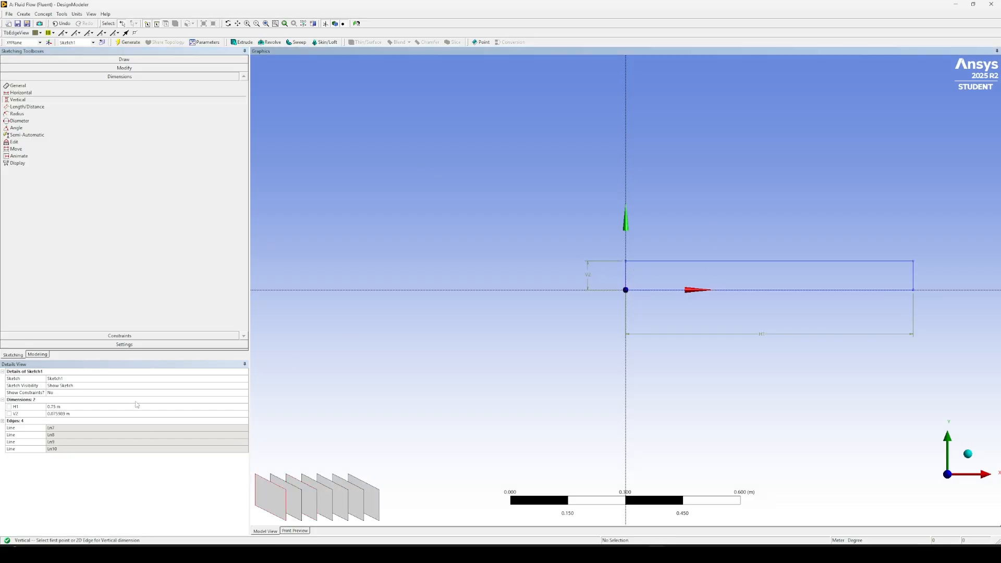
click(136, 401)
click(135, 414)
text(0)
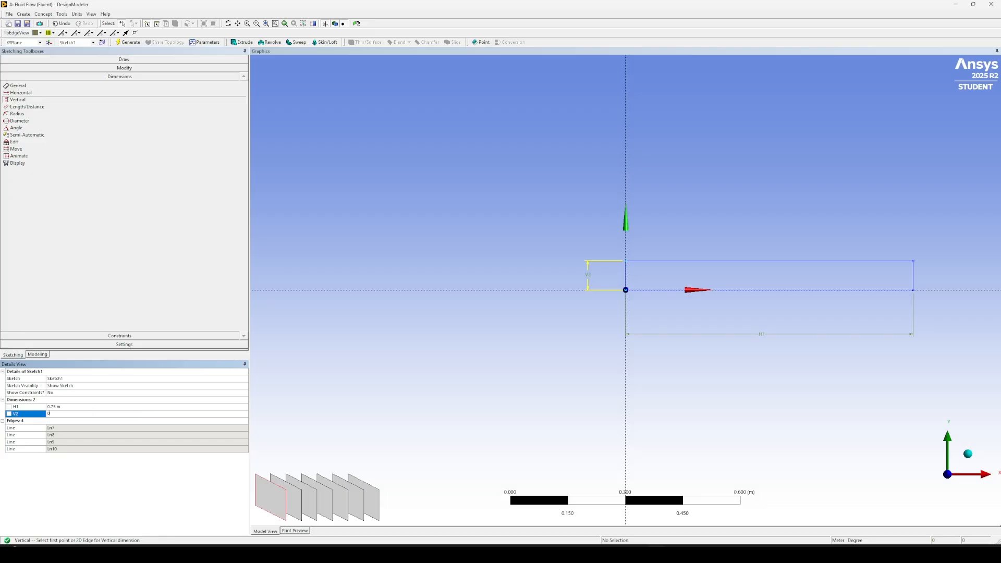
key(Return)
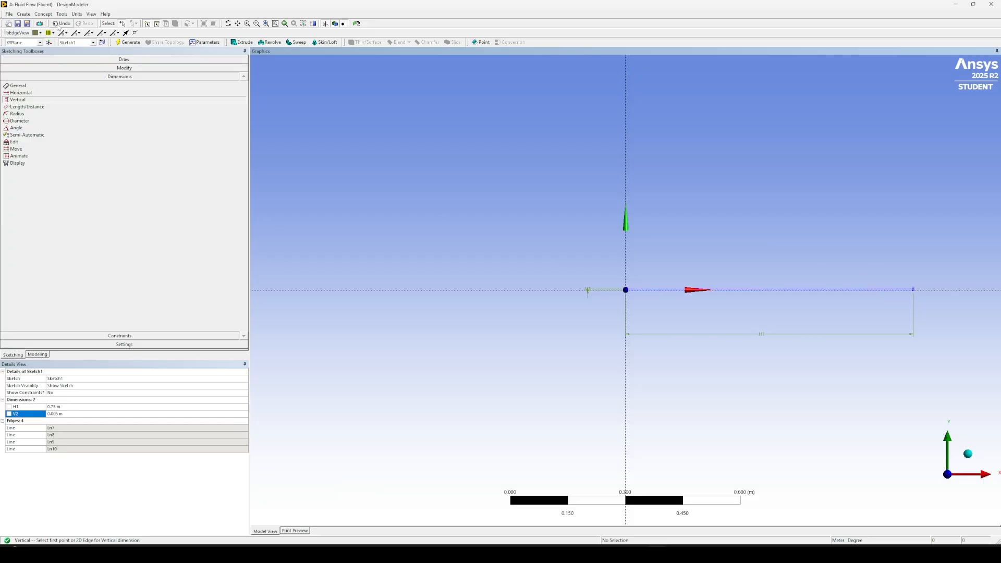
Generate a surface from the rectangle sketch on the XY plane with Surfaces From Sketches, adding material
click(43, 14)
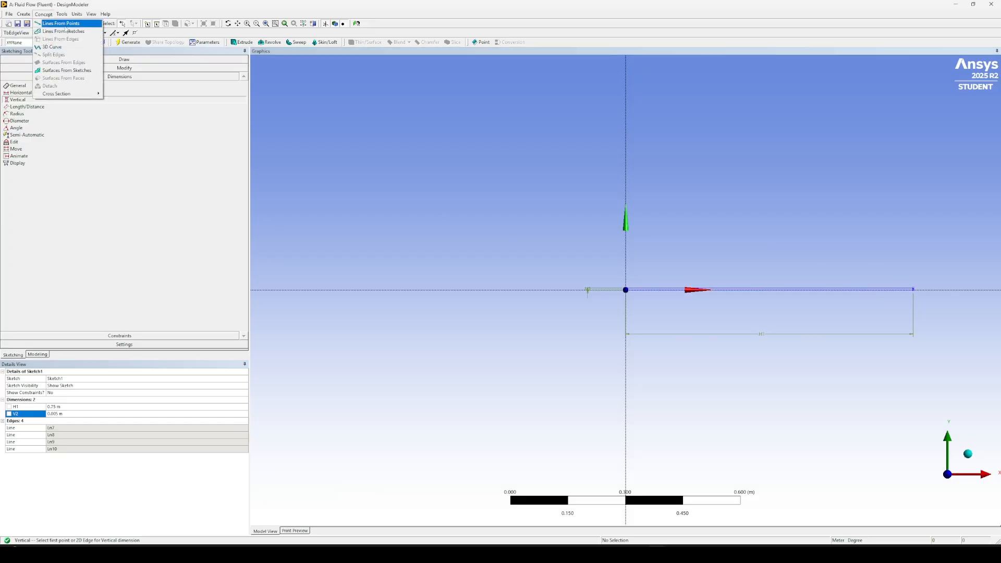
click(69, 70)
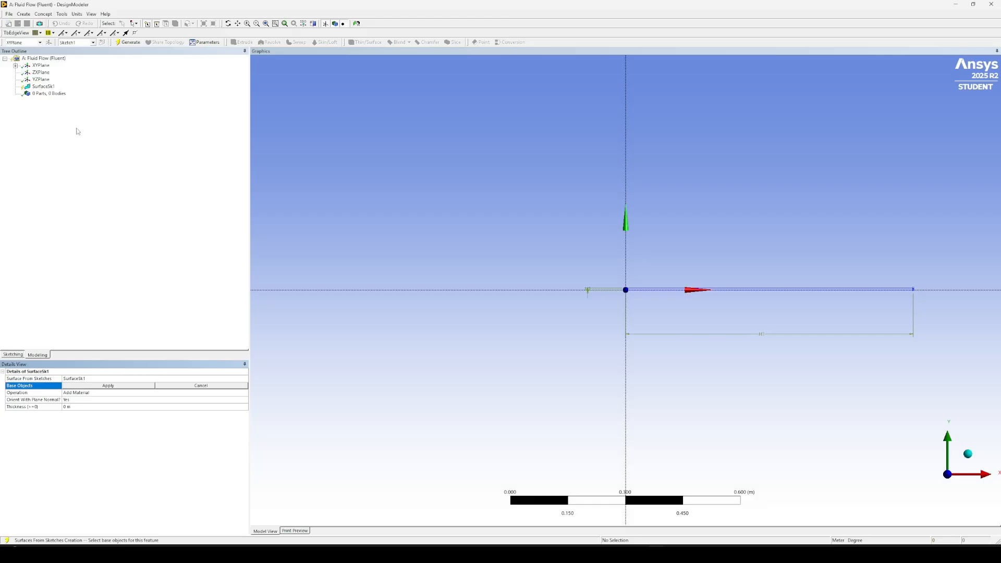
click(15, 65)
click(50, 72)
click(108, 385)
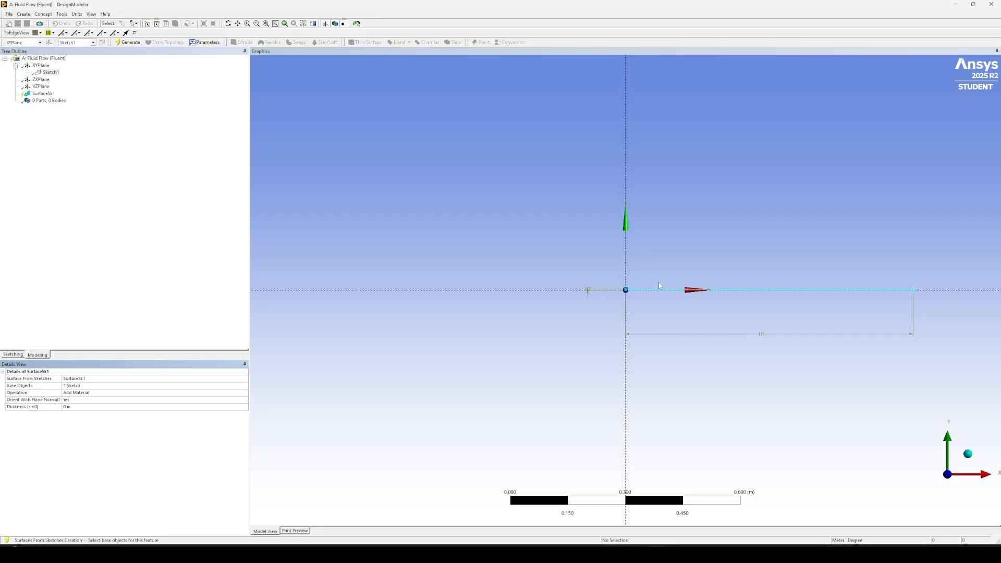
scroll(658, 290, up, 5)
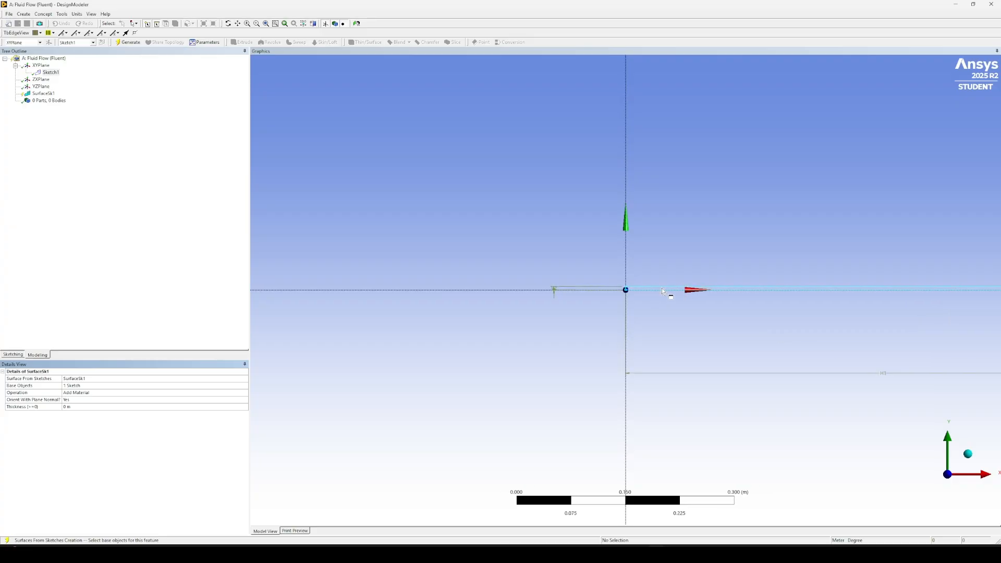
scroll(662, 291, up, 3)
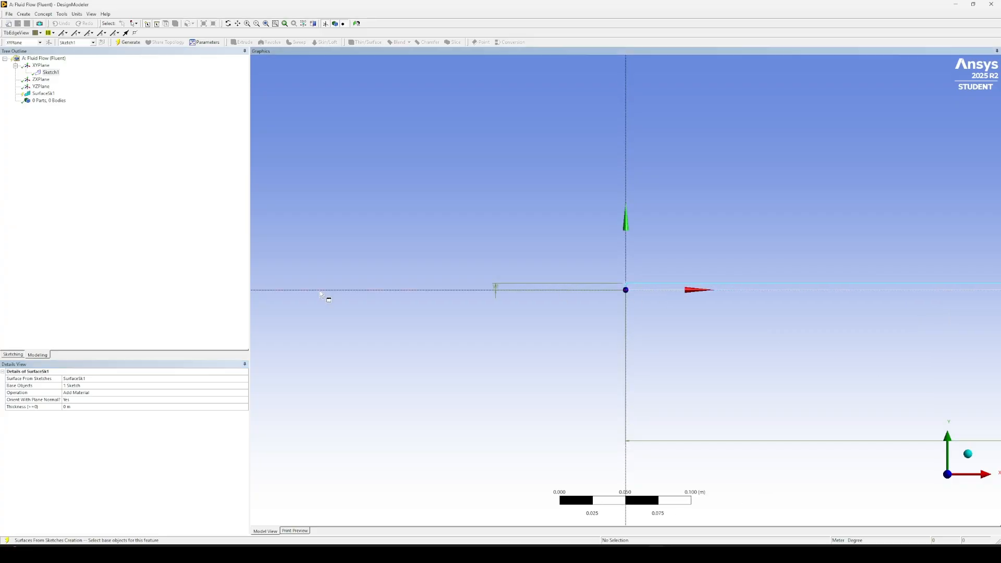
click(658, 283)
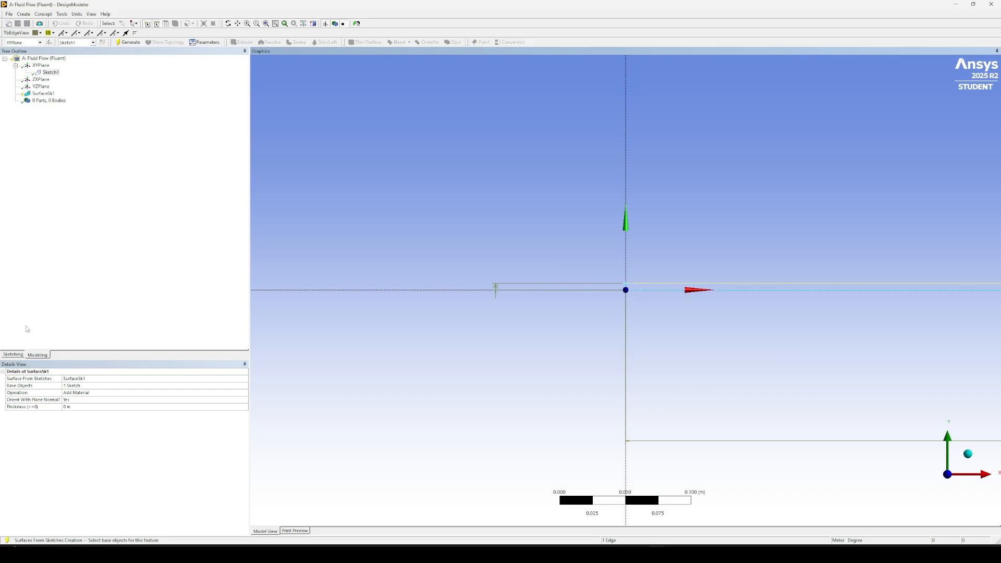
click(128, 42)
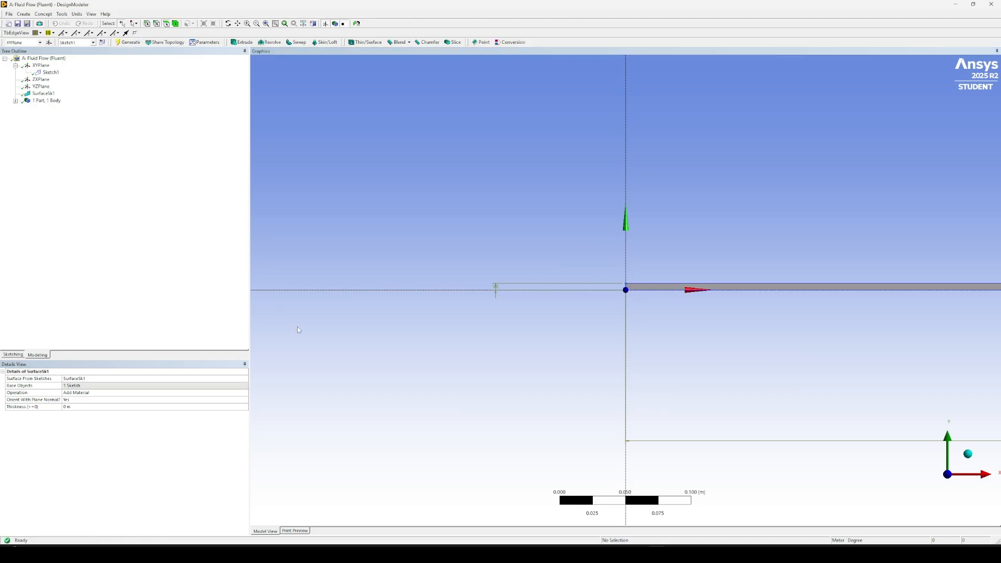
scroll(771, 299, down, 5)
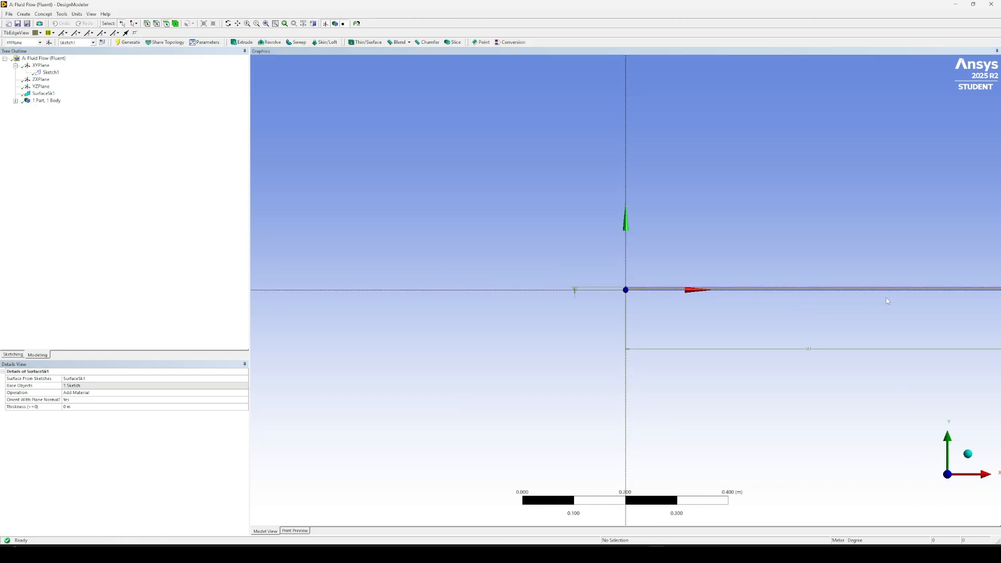
scroll(919, 295, up, 2)
scroll(757, 417, down, 2)
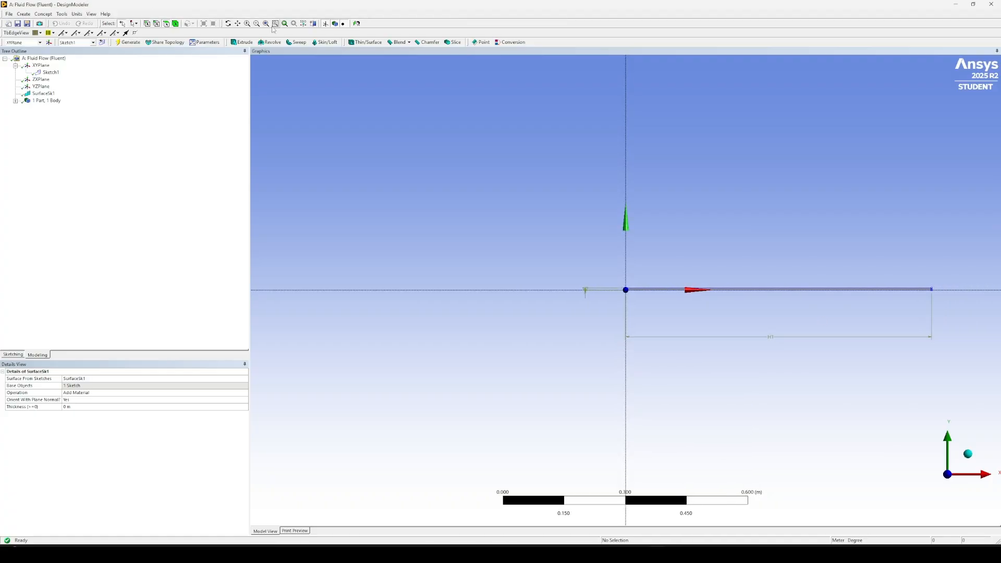
click(256, 24)
drag(621, 283, 940, 297)
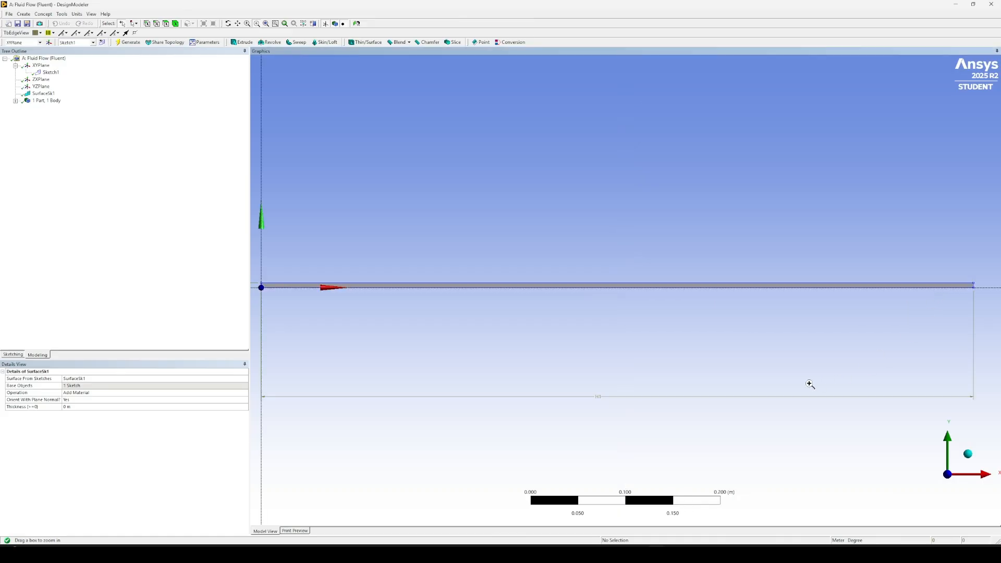
Switch back to Workbench and update the Geometry cell of the Fluid Flow (Fluent) system
click(599, 554)
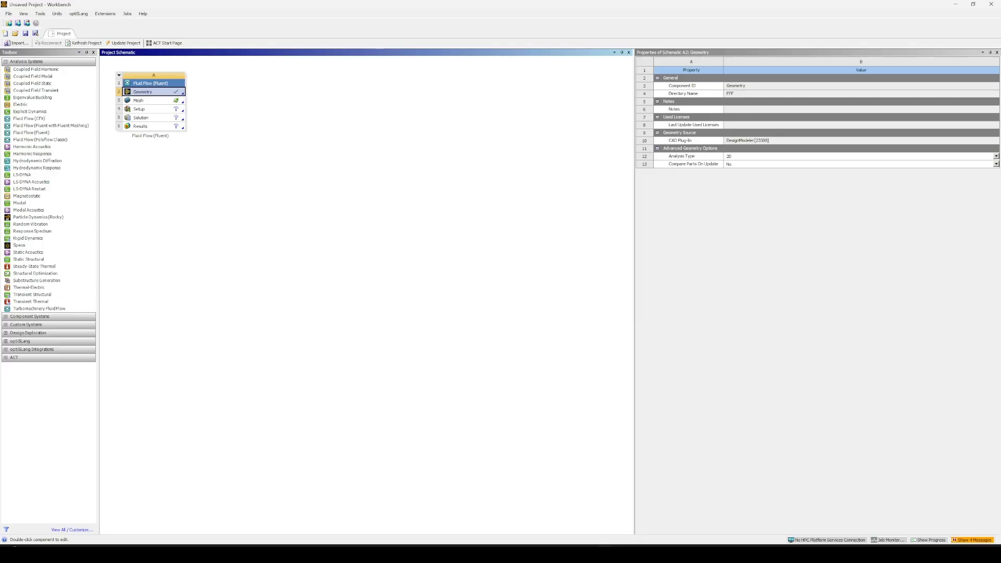
right_click(153, 95)
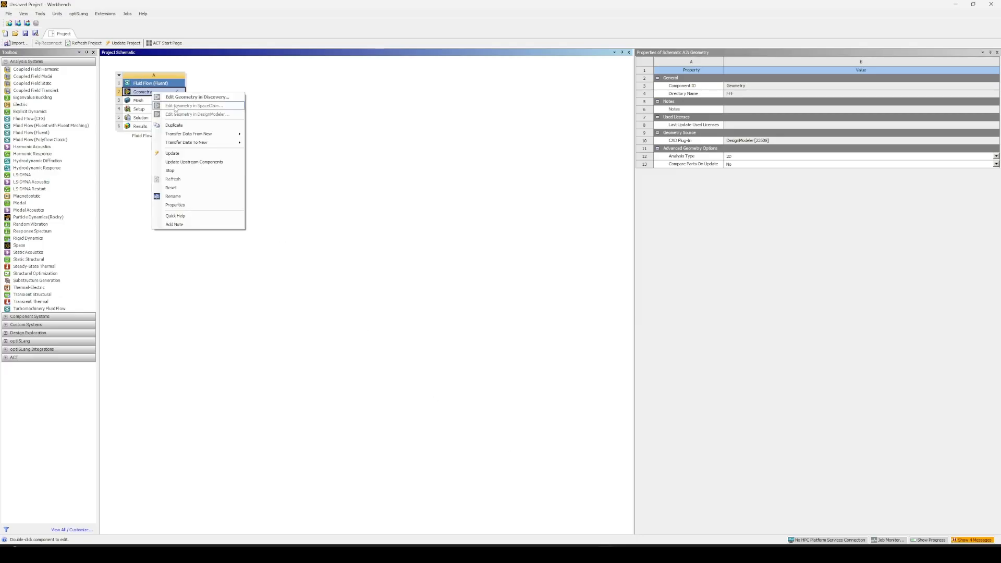
click(186, 152)
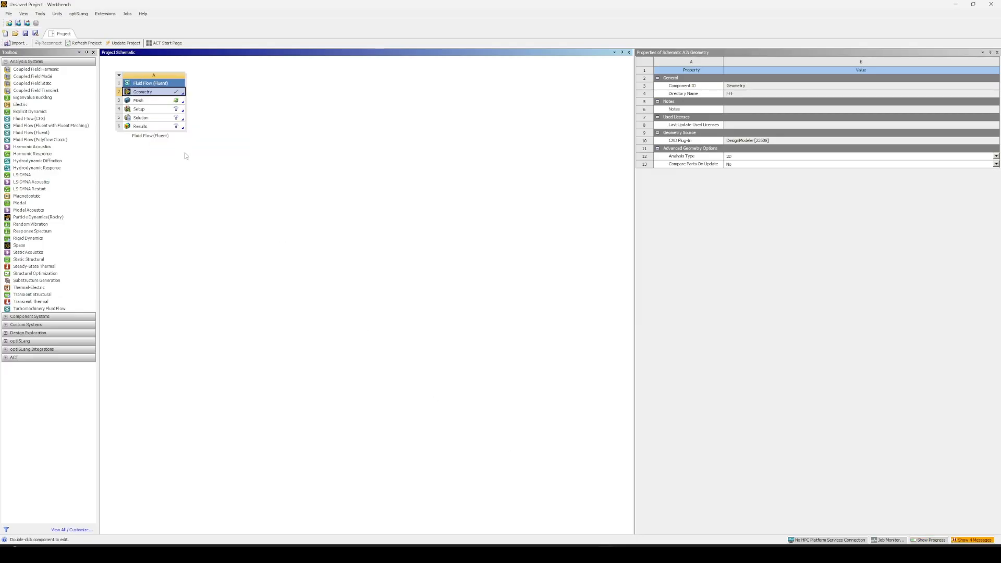
Open the Mesh cell for editing and insert a Face Meshing control scoped to the rectangular face
click(165, 102)
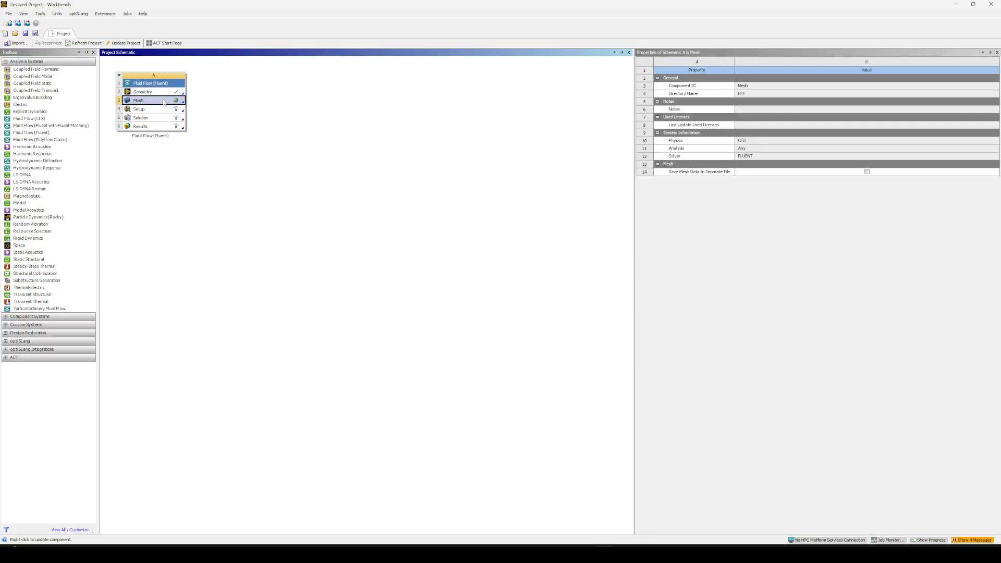
double_click(164, 102)
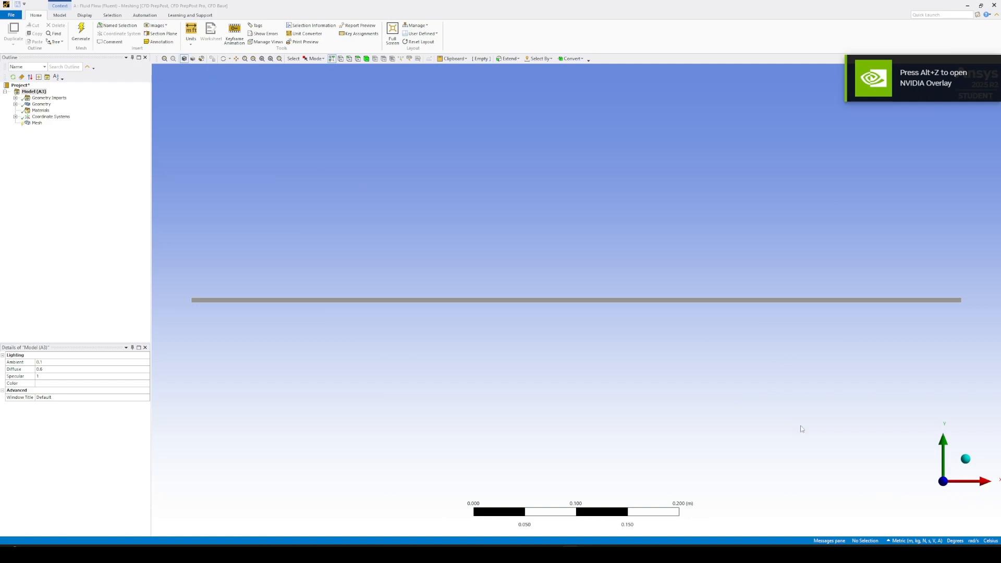
right_click(32, 124)
mouse_move(76, 127)
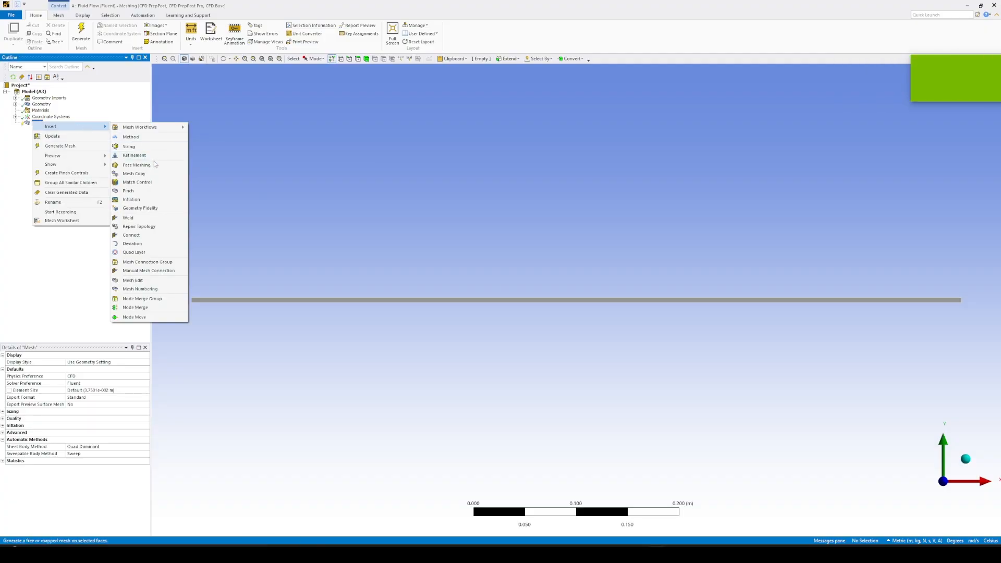
click(137, 165)
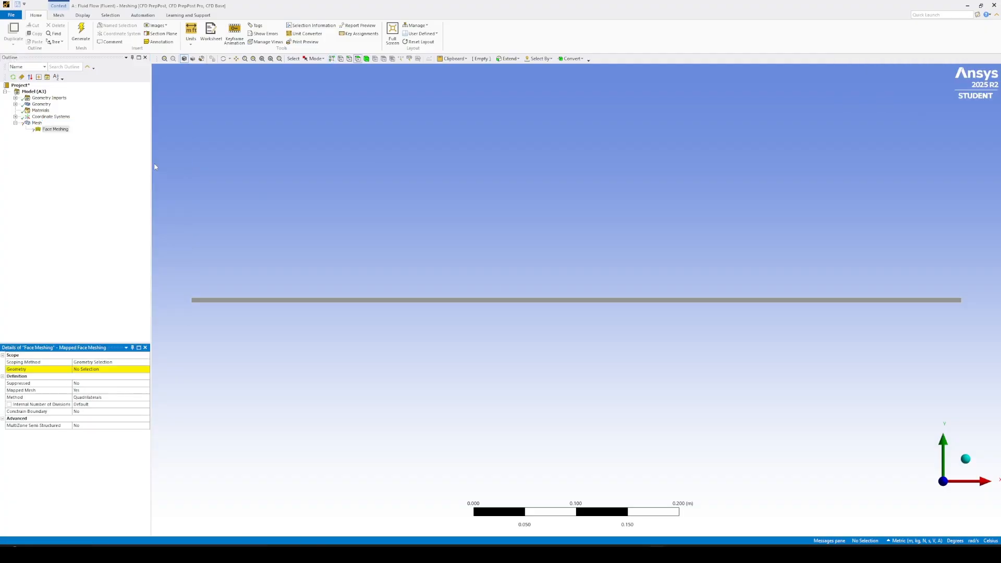
click(256, 301)
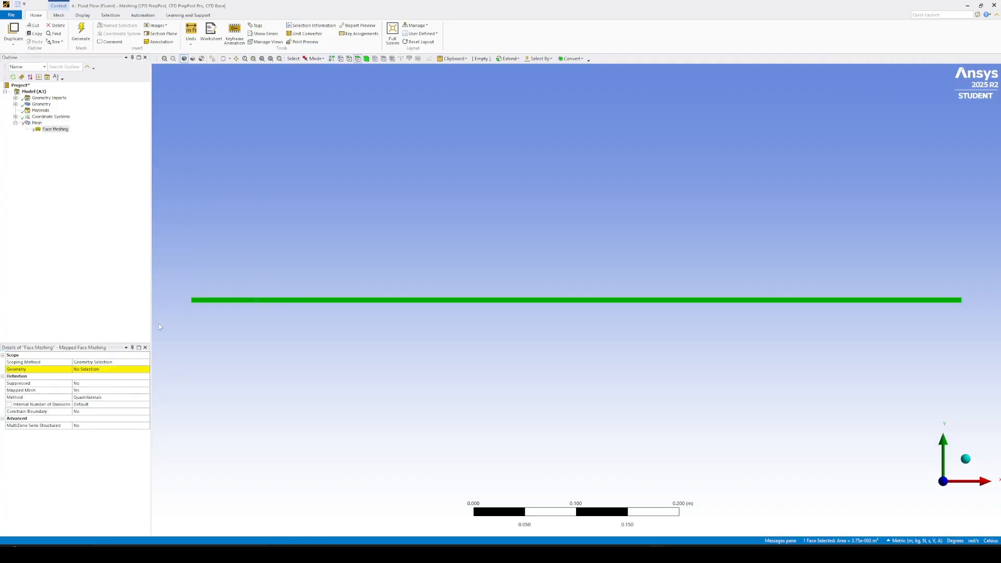
click(90, 370)
click(92, 370)
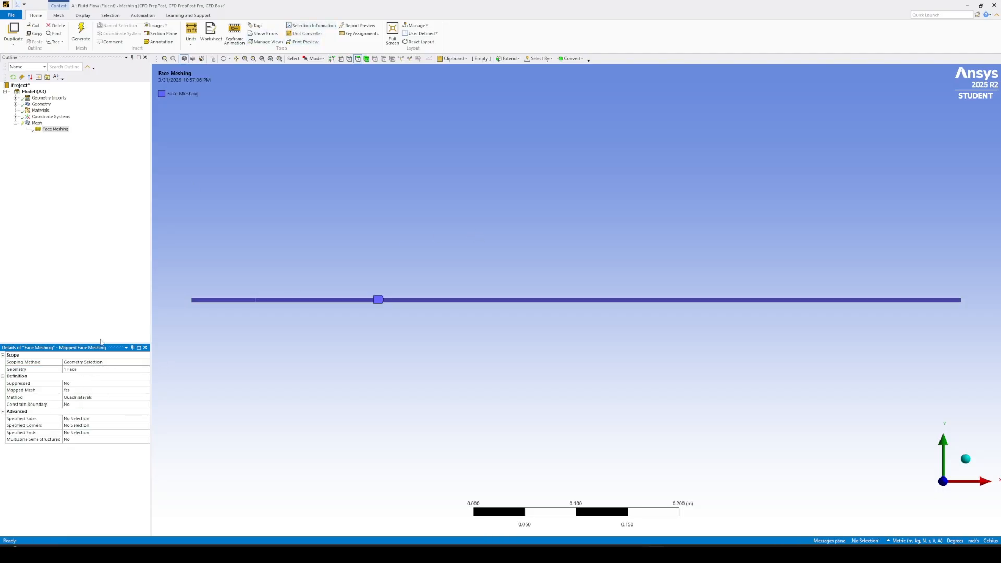
Insert a Sizing control on the mesh and scope it to the rectangle's two long edges
click(36, 123)
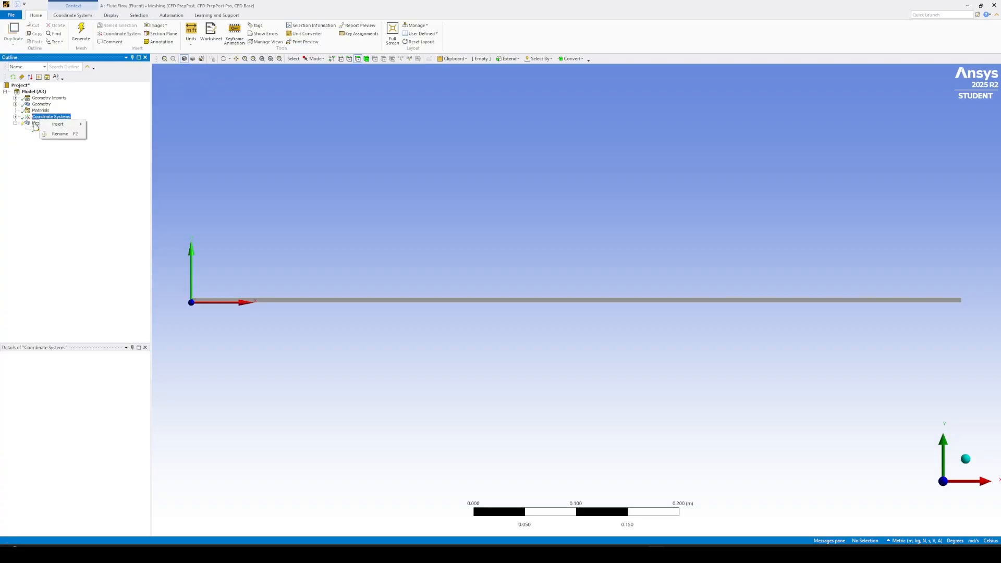
right_click(35, 123)
mouse_move(64, 131)
click(131, 147)
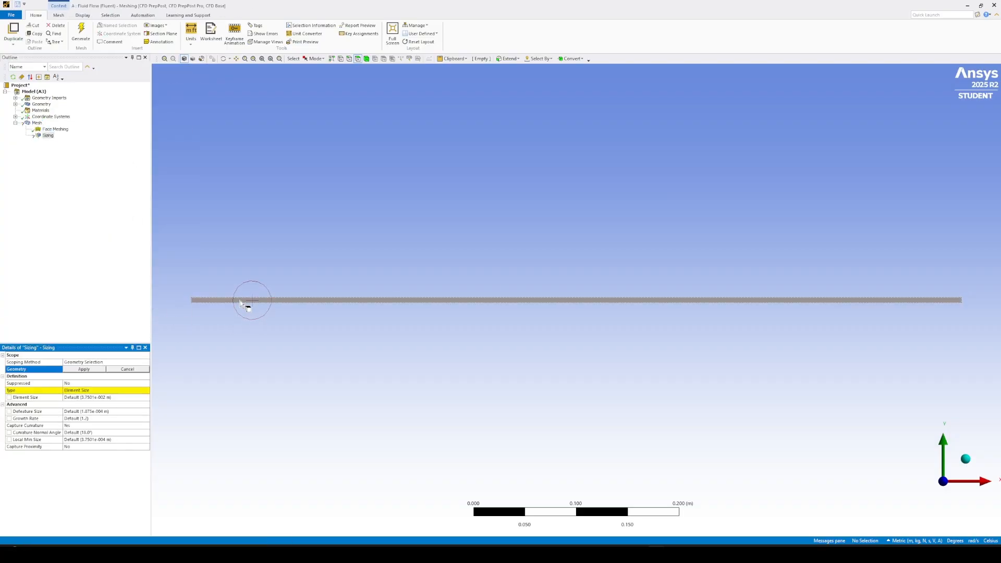
click(348, 58)
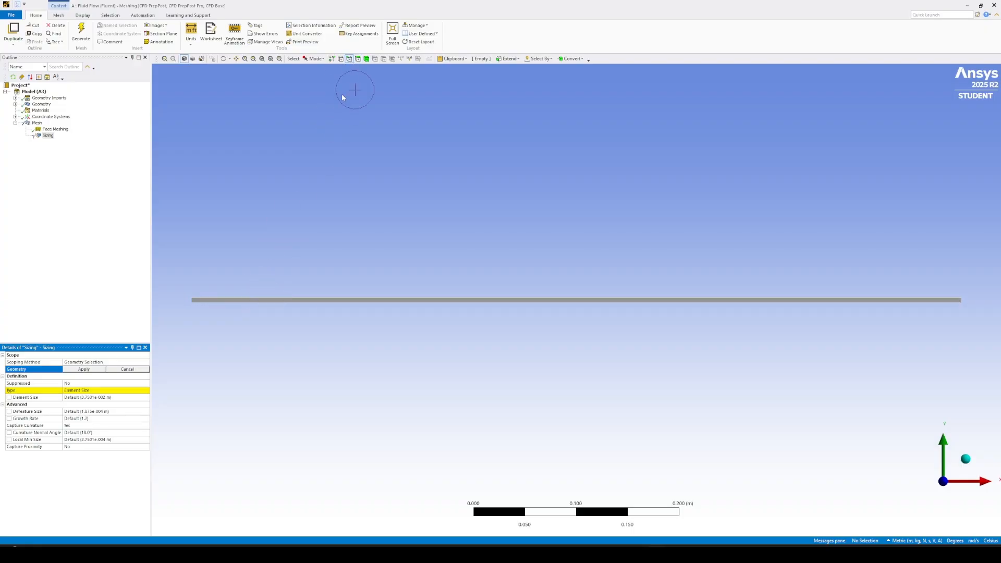
click(317, 301)
ctrl+click(322, 303)
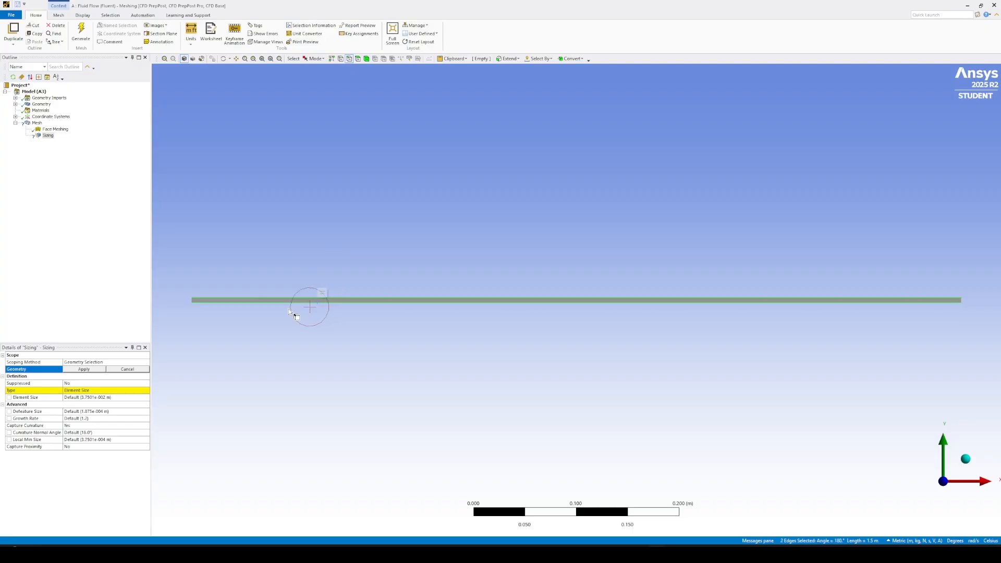
click(94, 369)
Define the long-edge sizing by Number of Divisions and set it to 2000
click(101, 391)
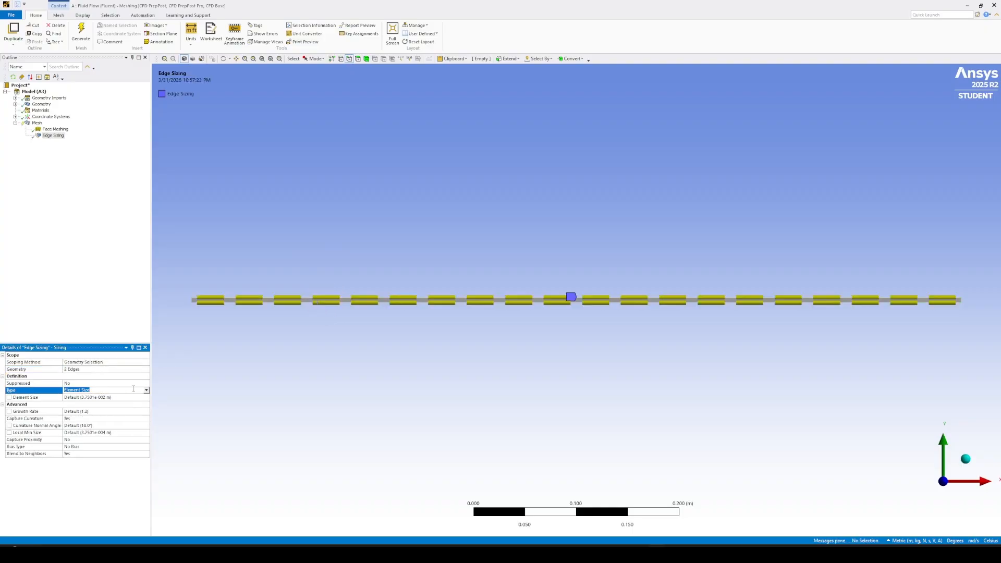
click(147, 390)
click(106, 404)
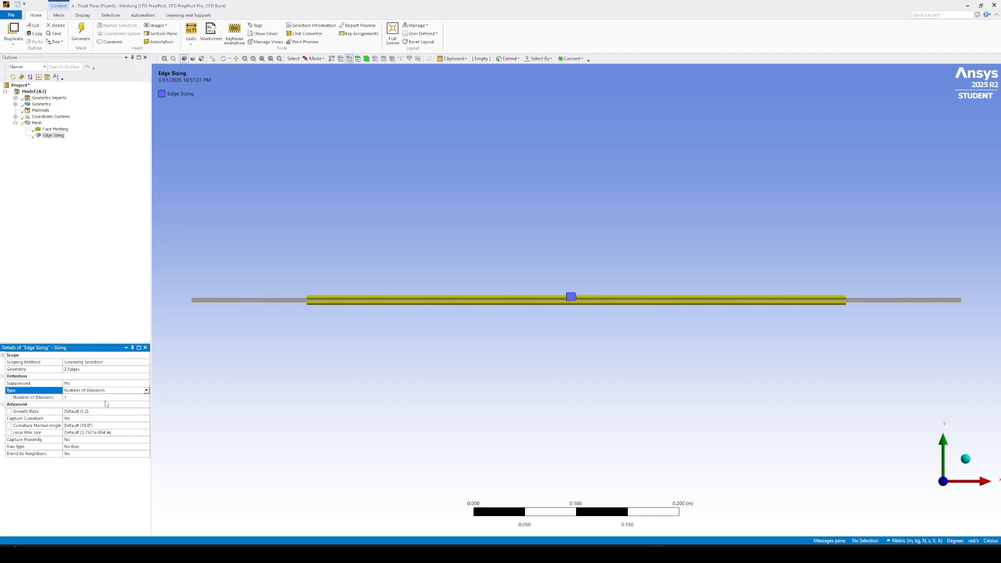
click(77, 399)
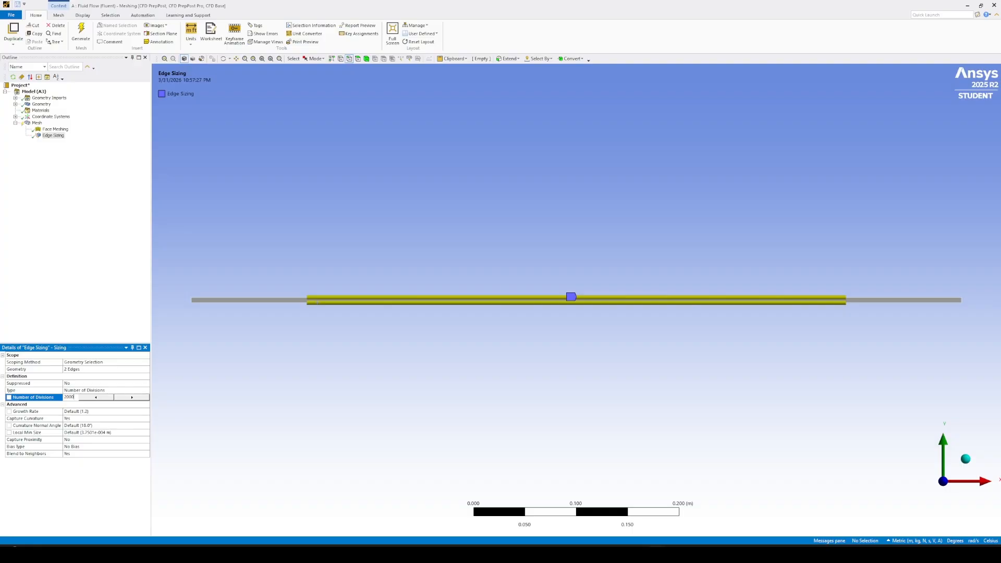
click(92, 291)
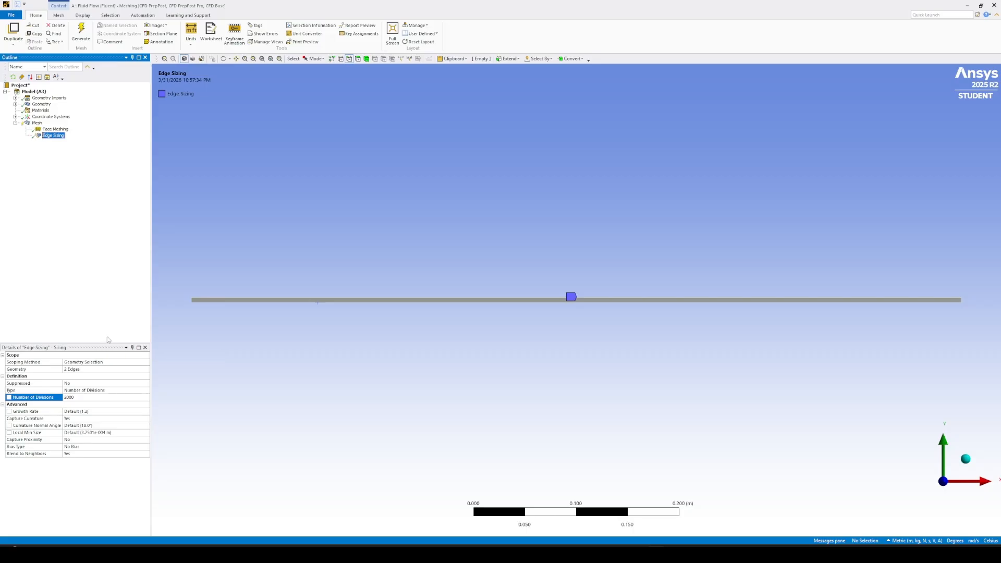
Set Capture Curvature to No and Behavior to Hard for the long-edge sizing
click(86, 419)
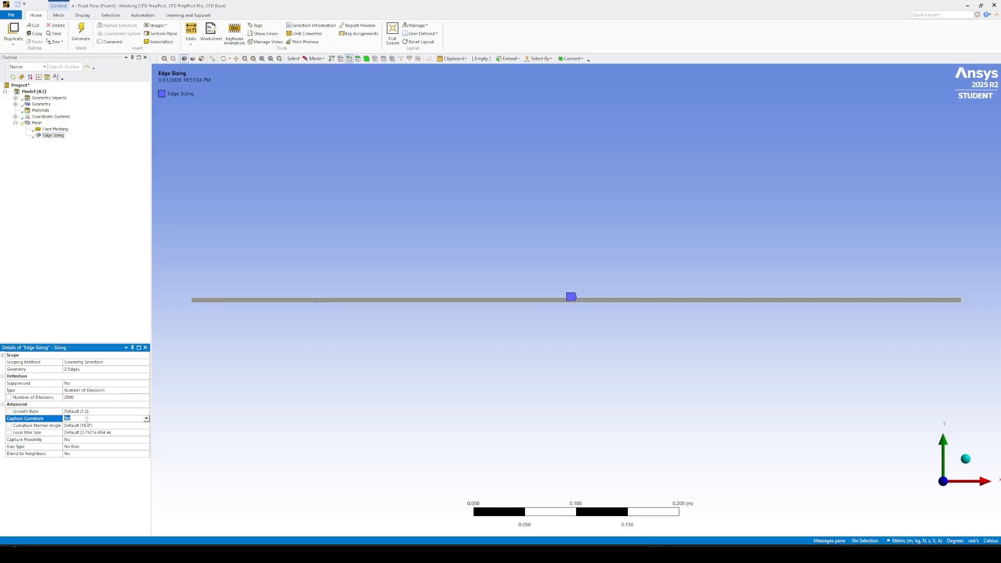
click(147, 419)
click(136, 426)
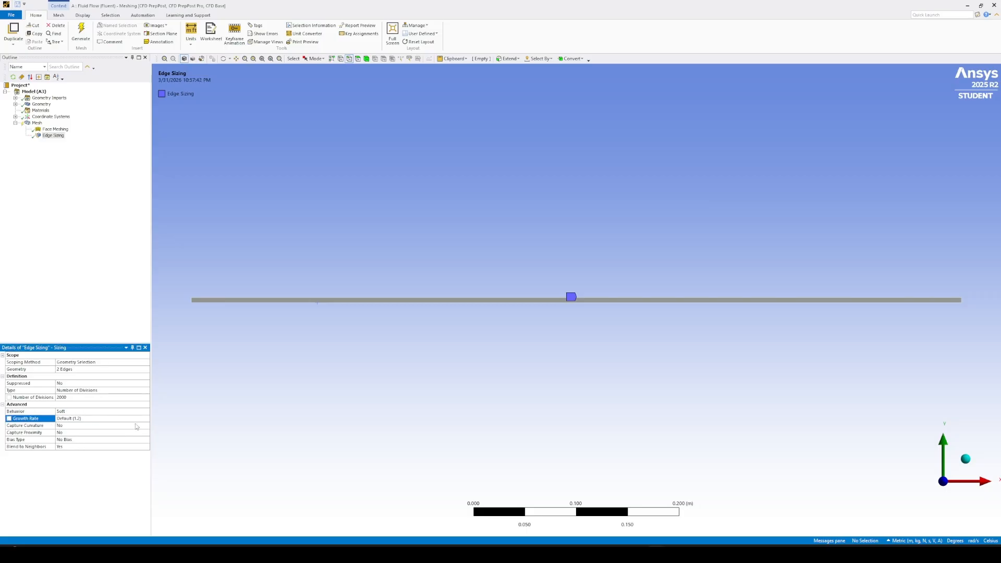
click(96, 412)
click(147, 411)
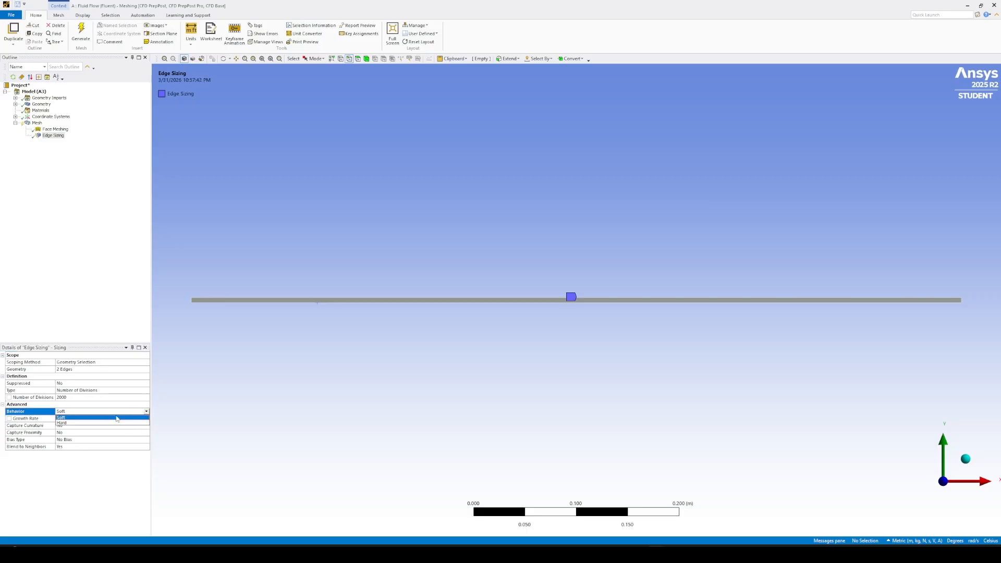
click(106, 425)
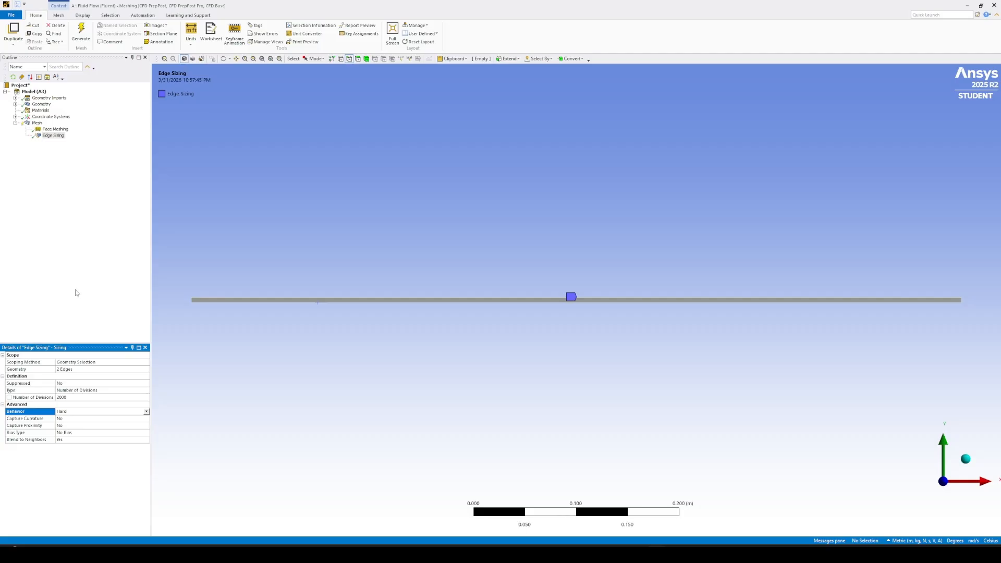
click(74, 261)
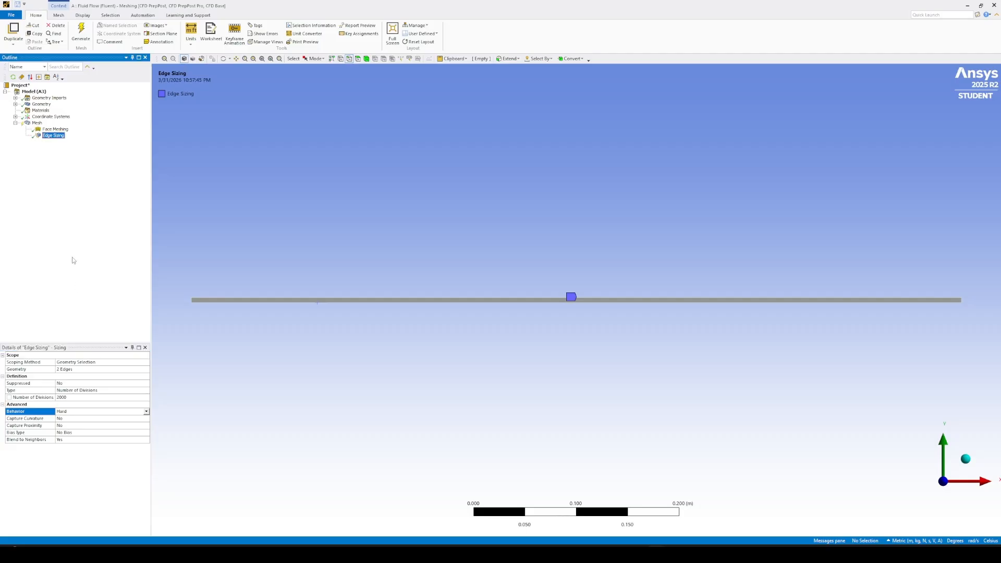
Insert a second Sizing control on the mesh, scoped to the rectangle's two short end edges
right_click(35, 123)
mouse_move(49, 126)
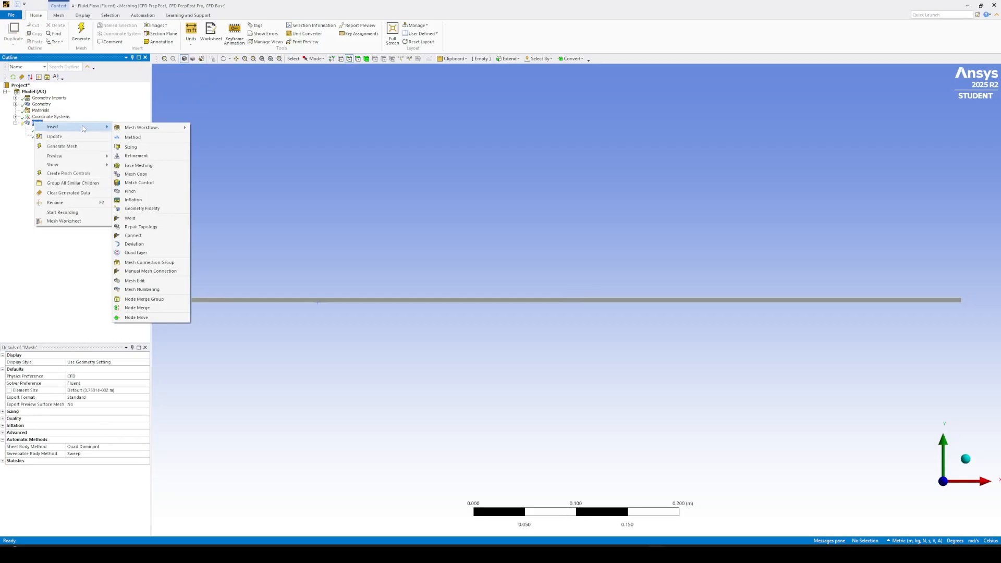
click(138, 149)
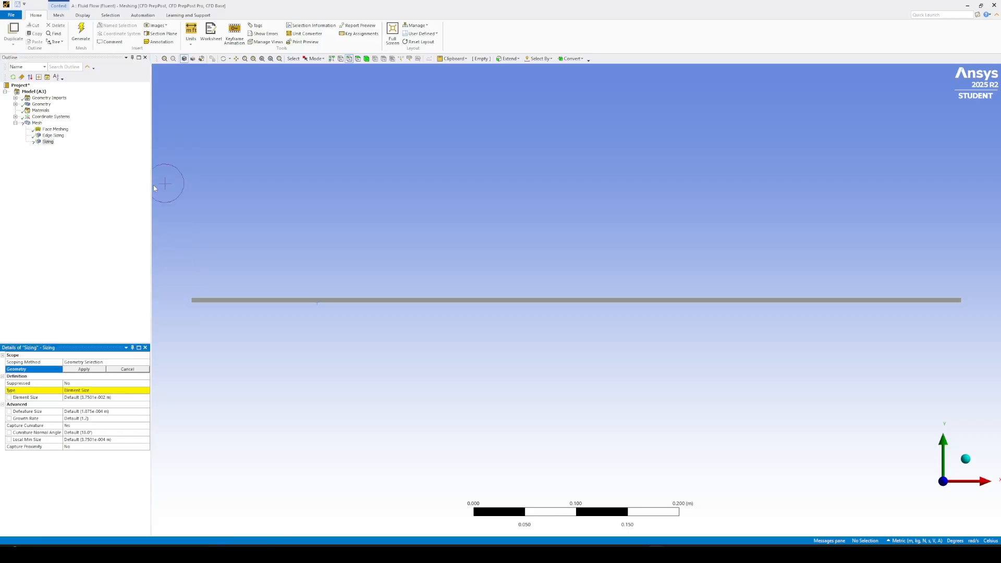
click(192, 300)
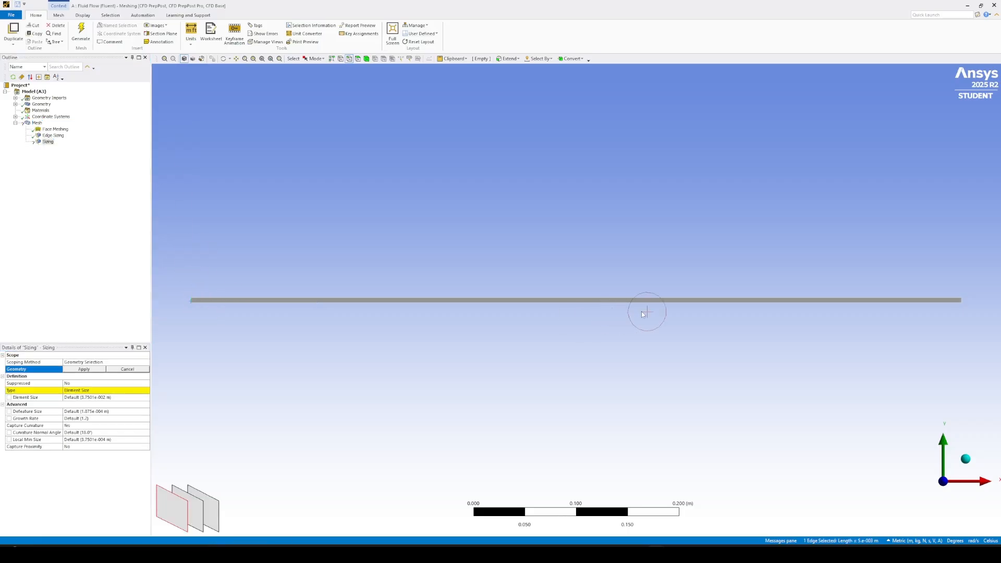
ctrl+click(962, 301)
click(90, 369)
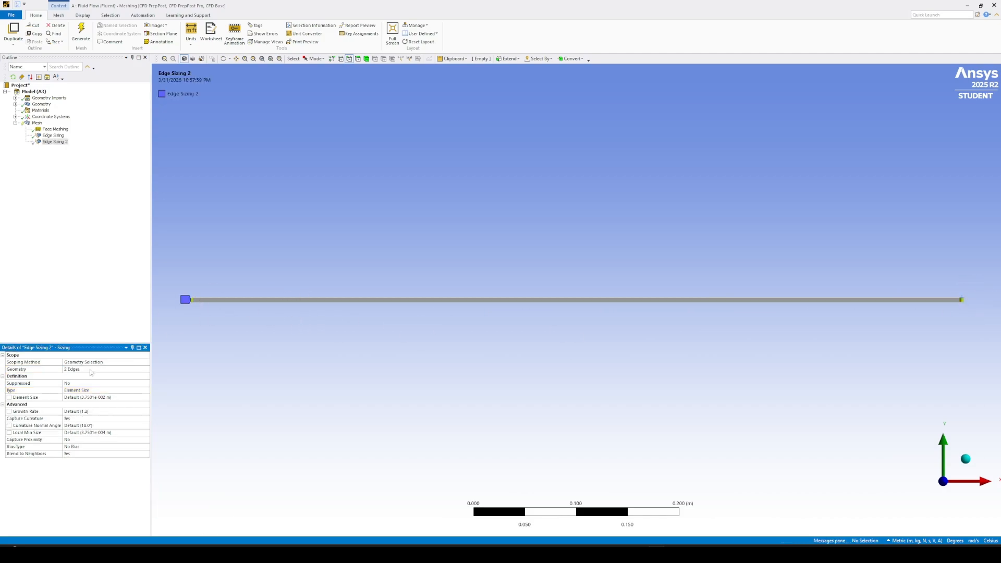
Define the short-edge sizing by Number of Divisions and set it to 200
click(90, 392)
click(90, 403)
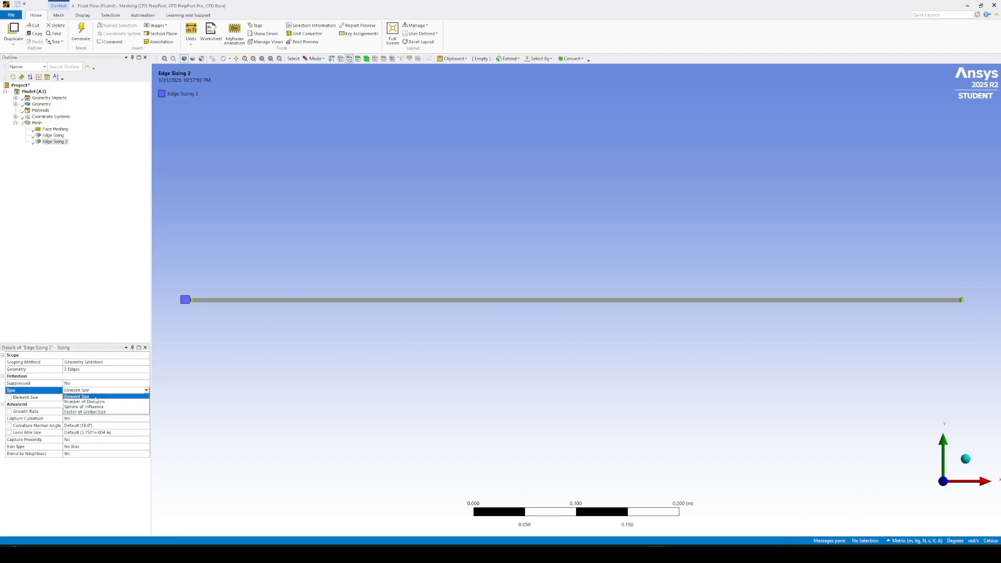
click(89, 399)
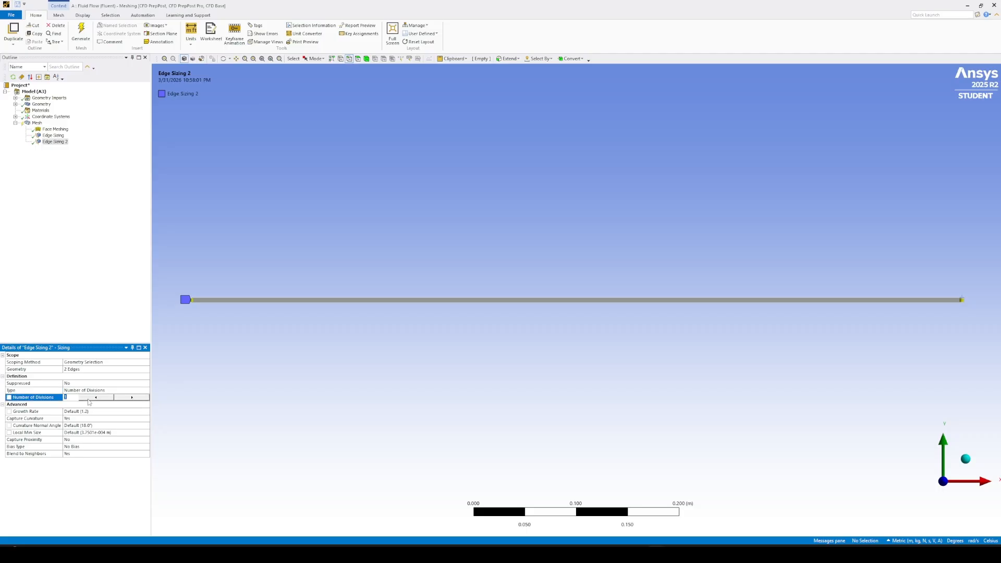
click(63, 324)
Set Capture Curvature to No and Behavior to Hard for the short-edge sizing
click(76, 419)
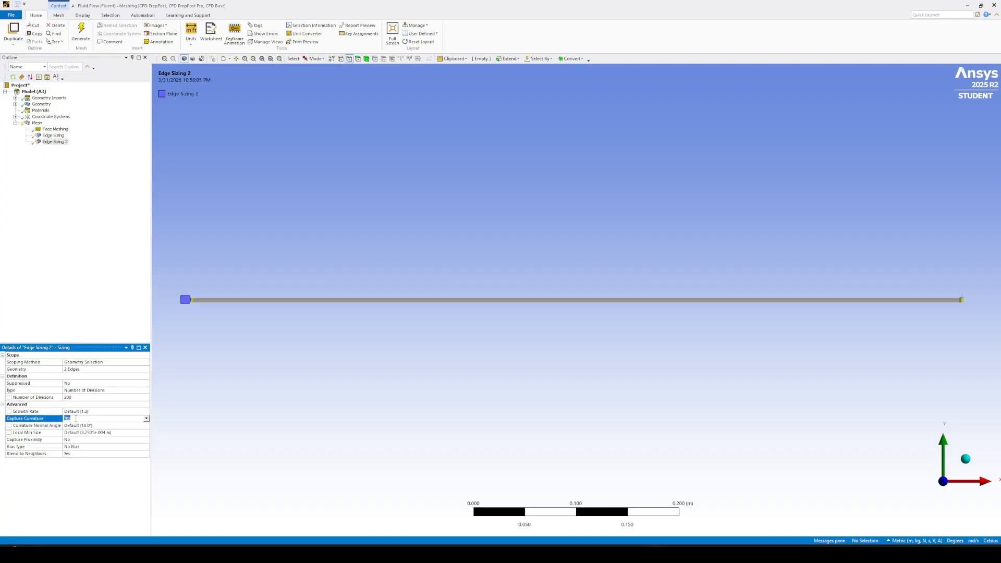
click(146, 419)
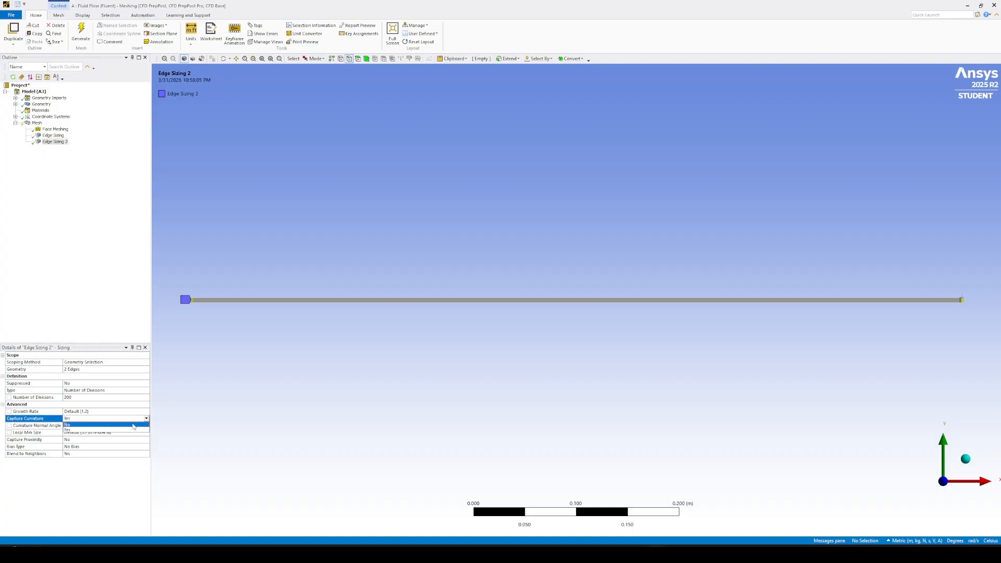
click(108, 425)
click(113, 410)
click(147, 411)
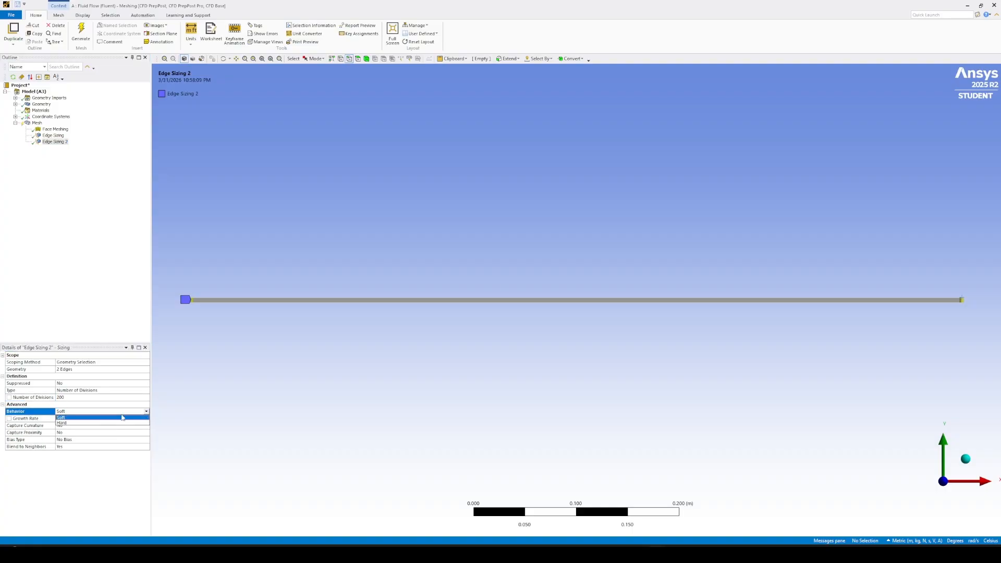
click(104, 425)
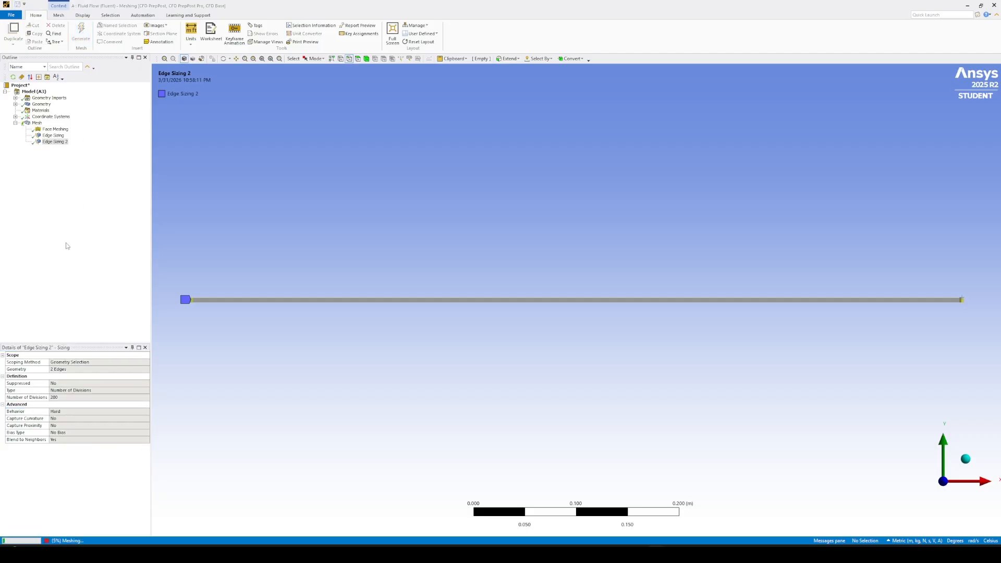
Generate the mesh with the face meshing and both edge sizing controls applied
click(37, 123)
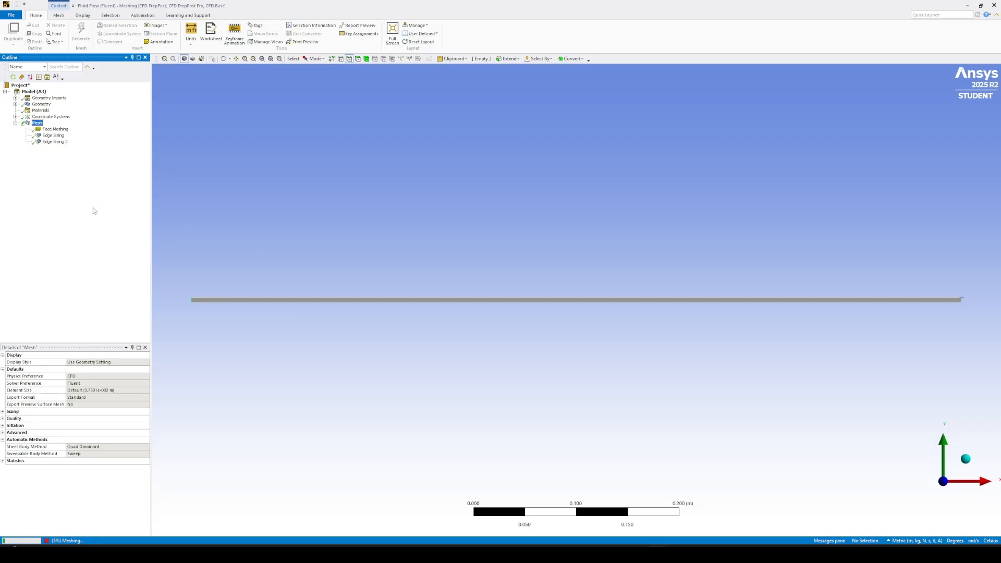
click(109, 142)
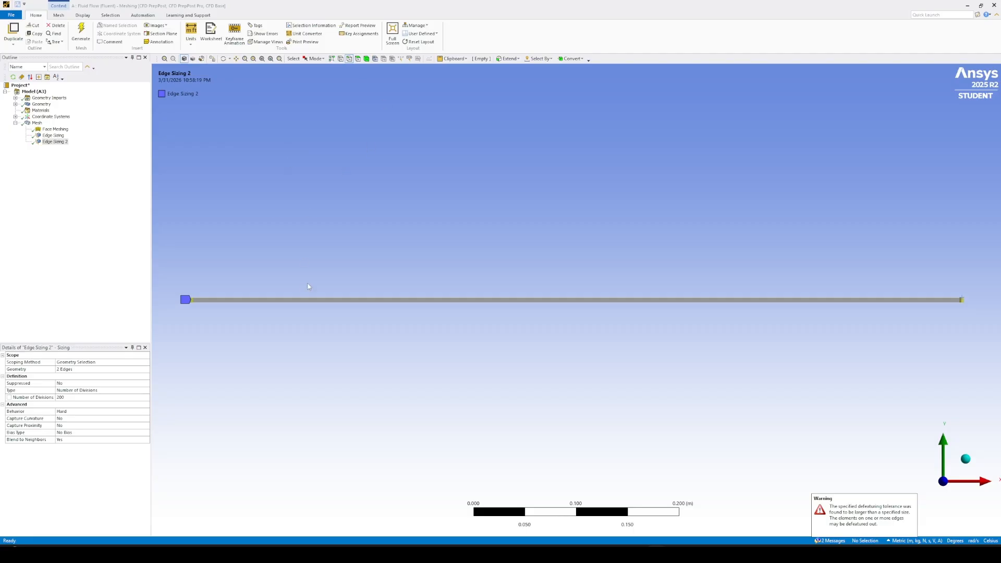
Create a named selection called Top-Plate from the rectangle's upper long edge
click(266, 297)
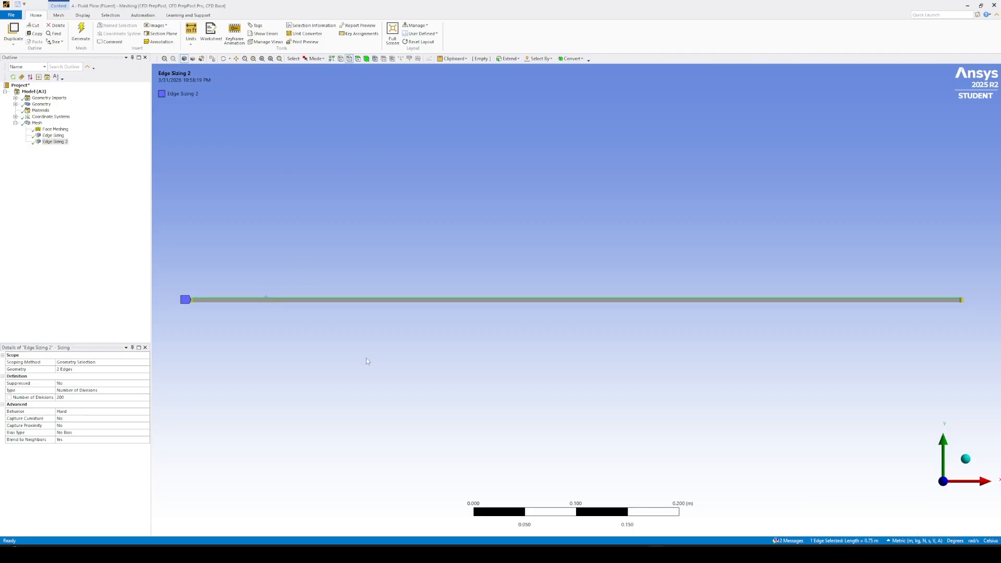
key(n)
text(Top-Plate)
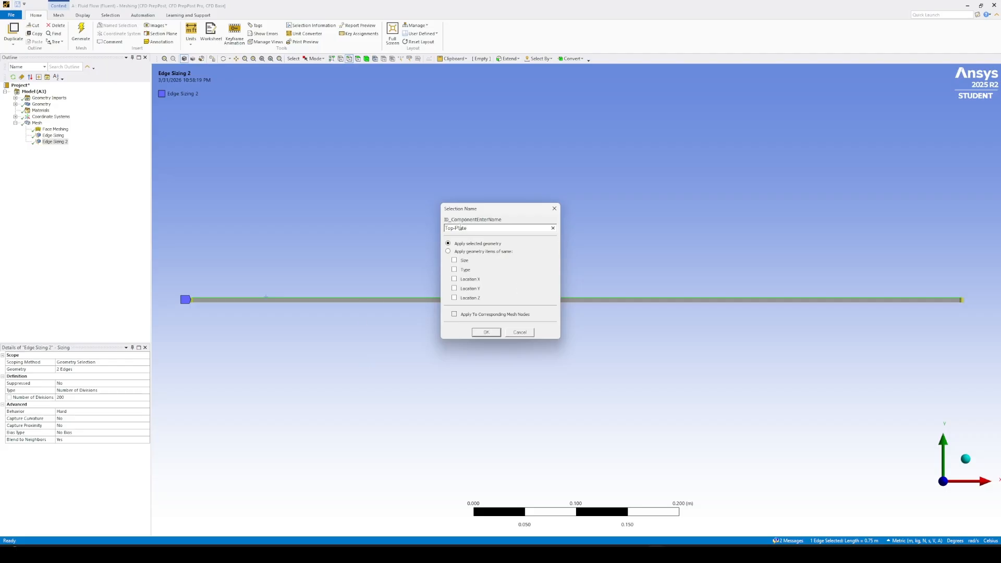
click(486, 331)
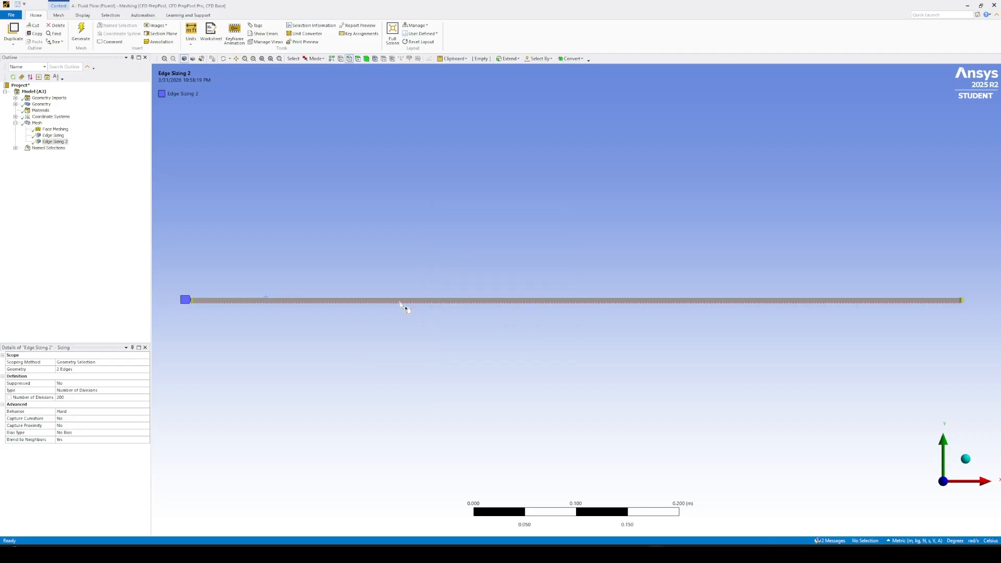
Create a named selection called Bottom-Plate from the rectangle's lower long edge
text(nBottom-Plate)
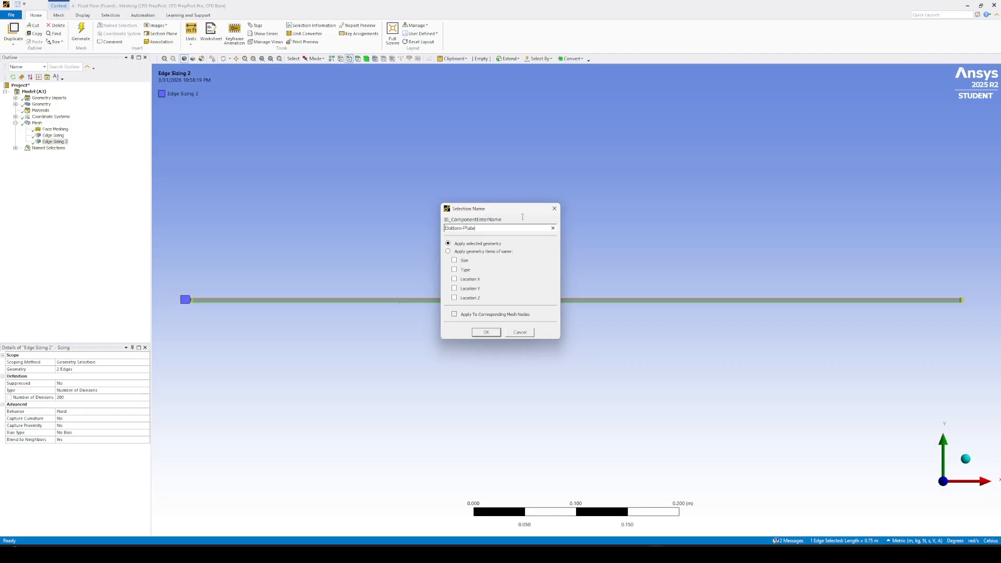
key(Return)
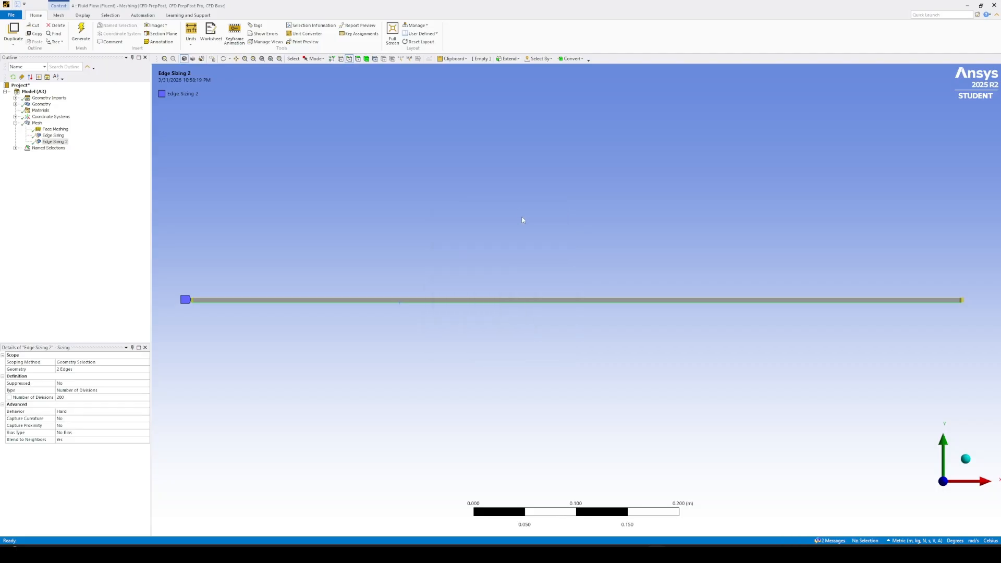
Create a named selection called Inlet from the short edge at the channel's left end
click(192, 299)
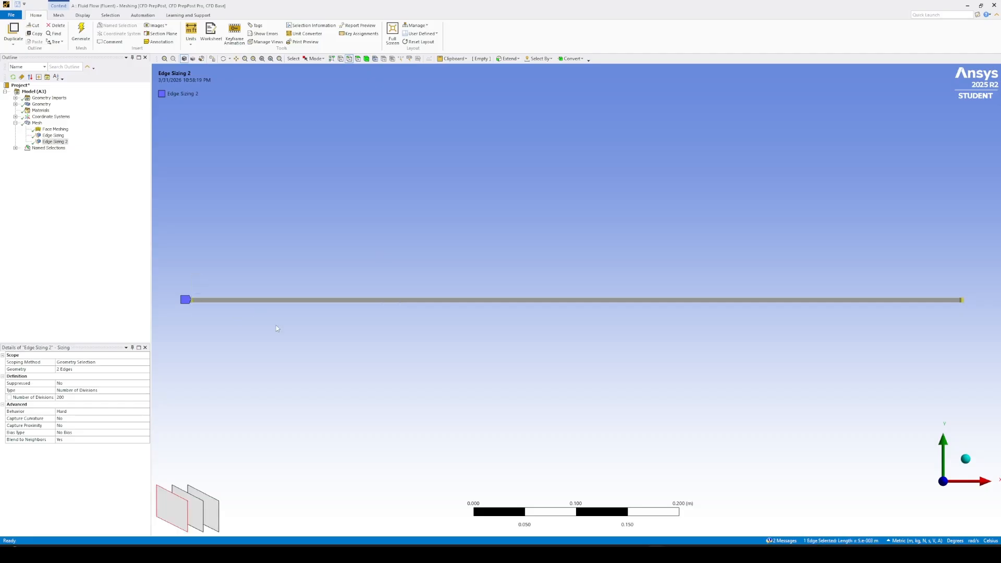
key(n)
key(BackSpace)
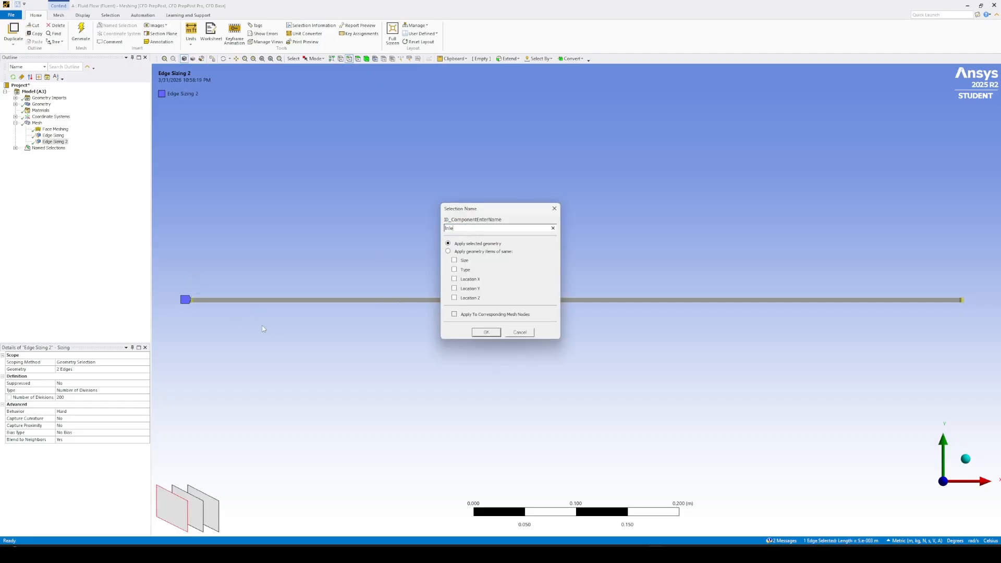
click(497, 332)
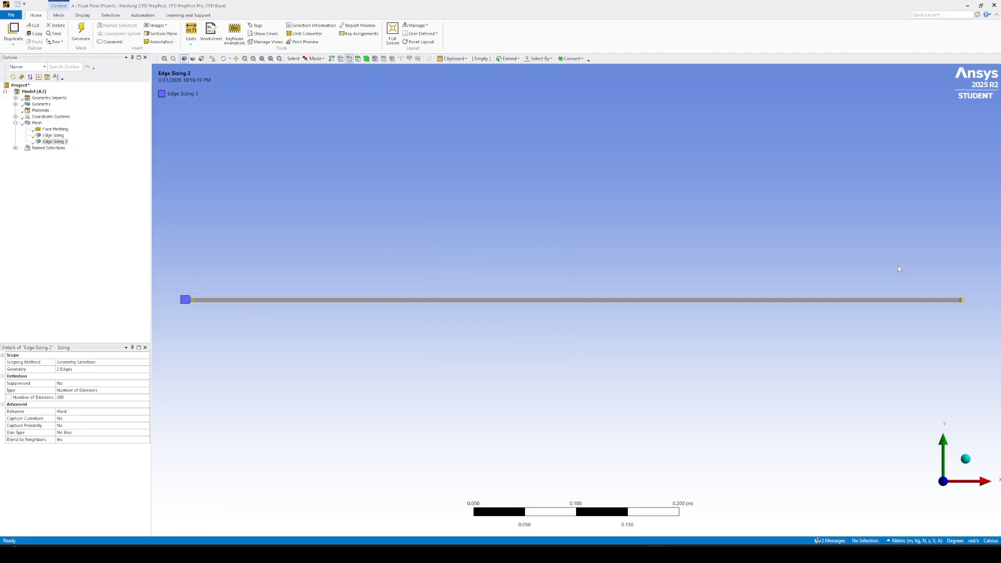
Create a named selection called Outlet from the short edge at the channel's right end
click(962, 299)
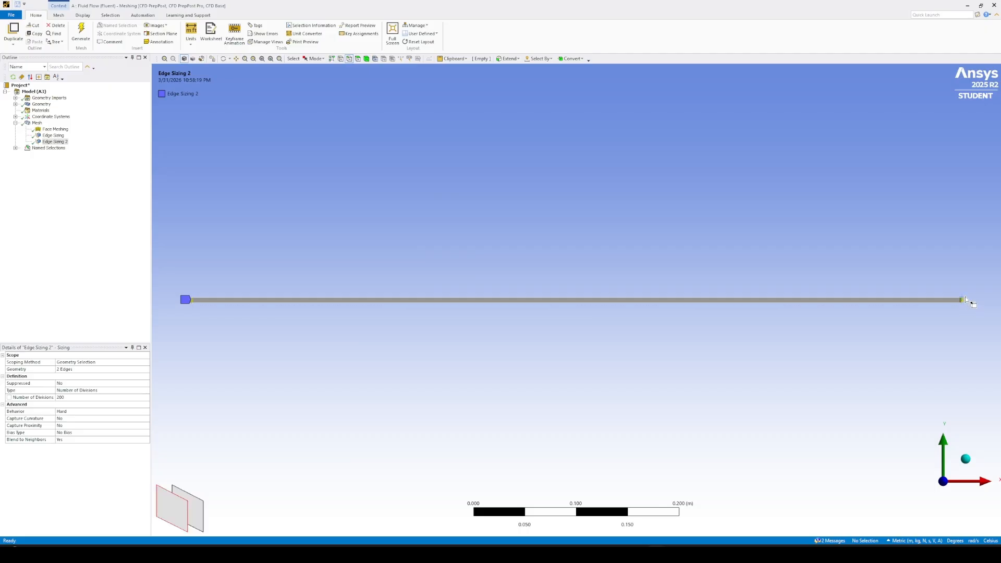
text(nO)
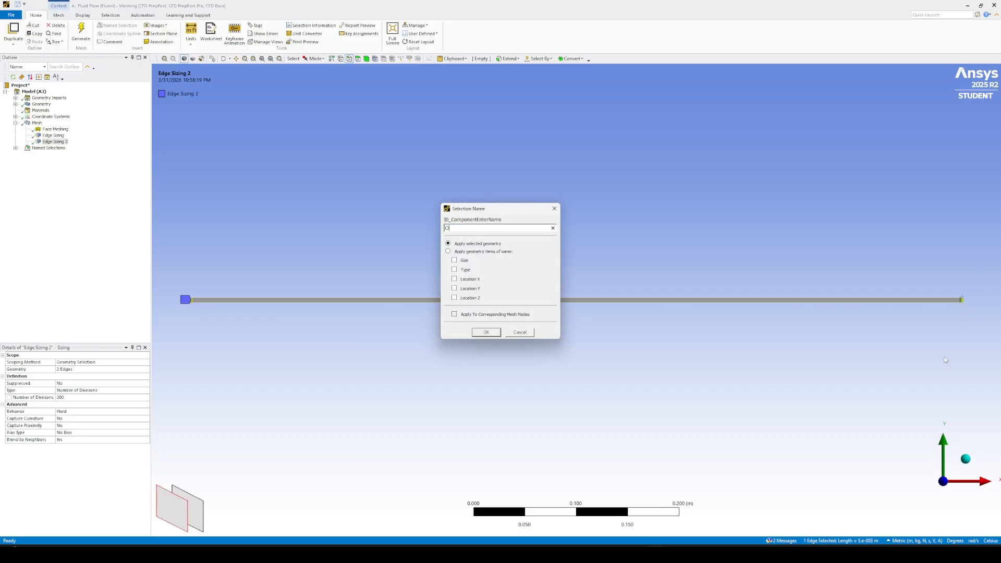
key(Return)
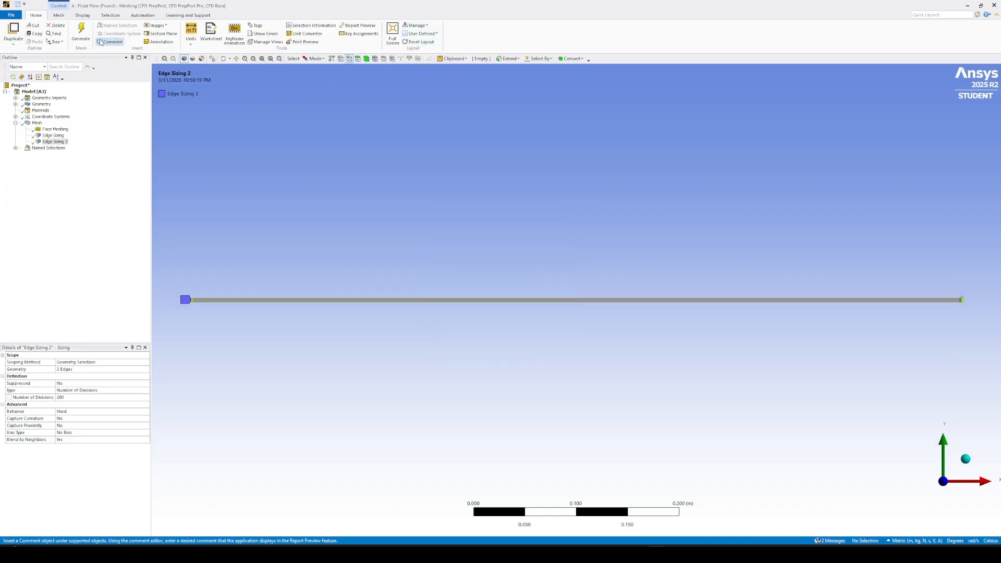
Generate the mesh again with the named boundaries in place and examine the element layout along the channel
click(82, 37)
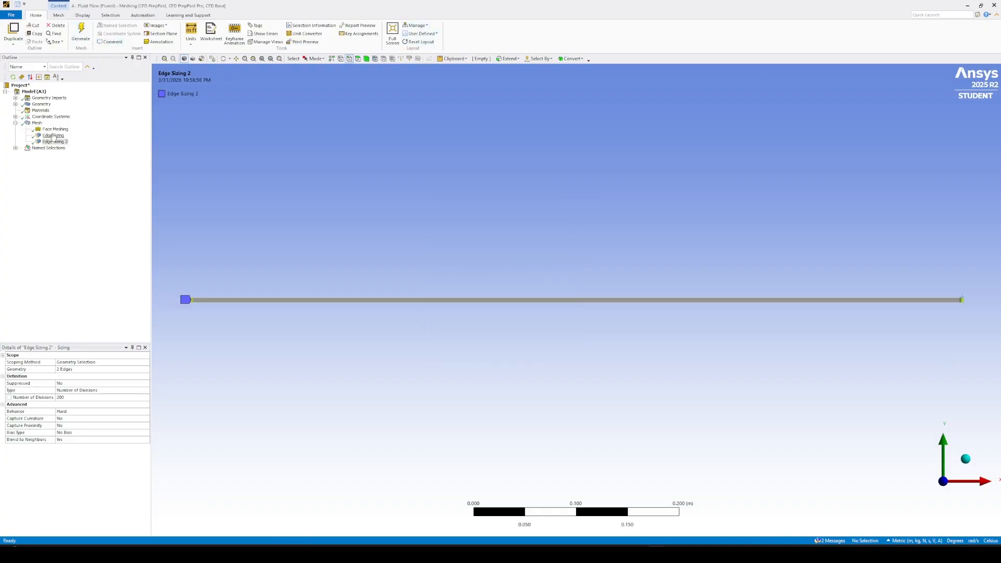
scroll(329, 295, up, 5)
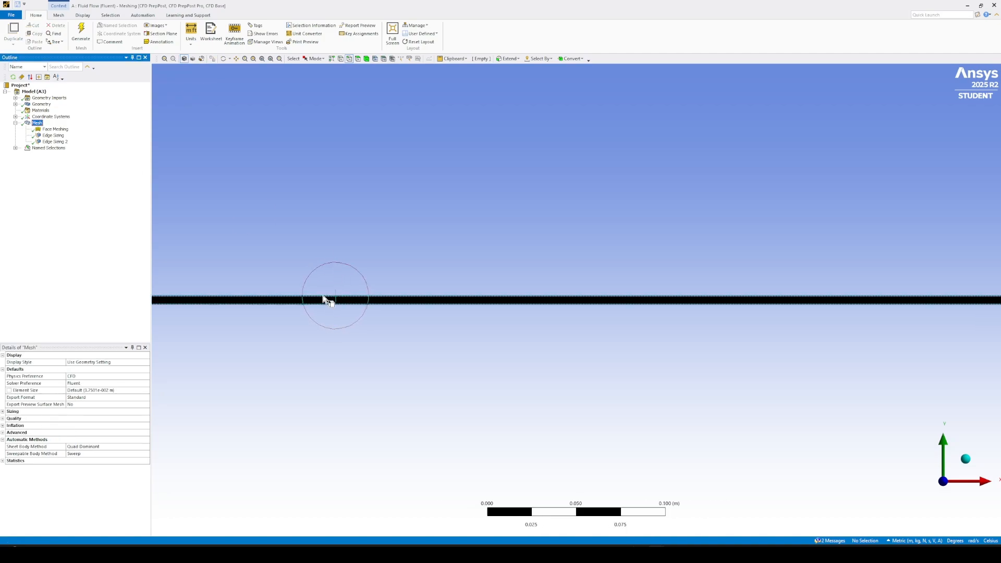
scroll(322, 296, up, 8)
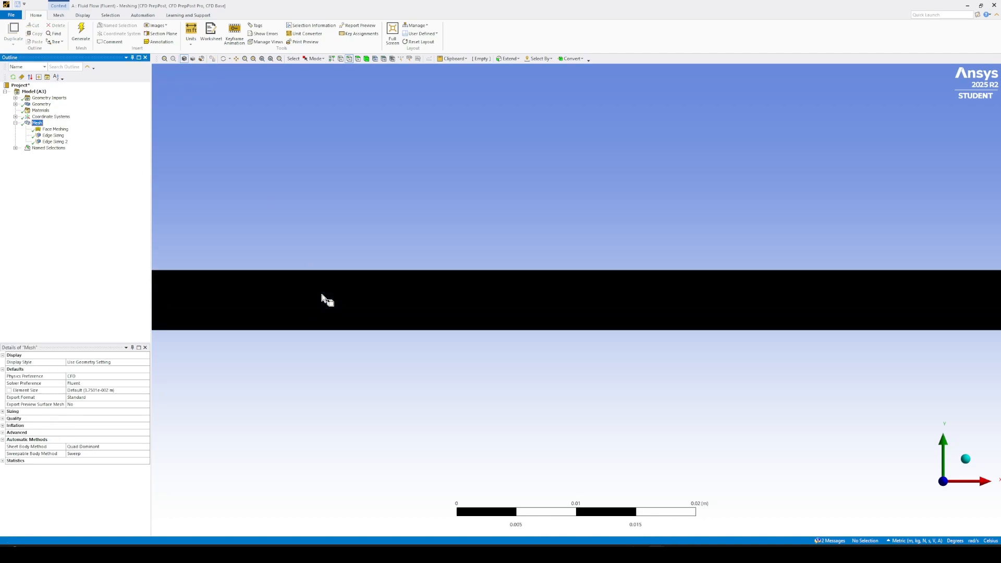
scroll(323, 297, up, 5)
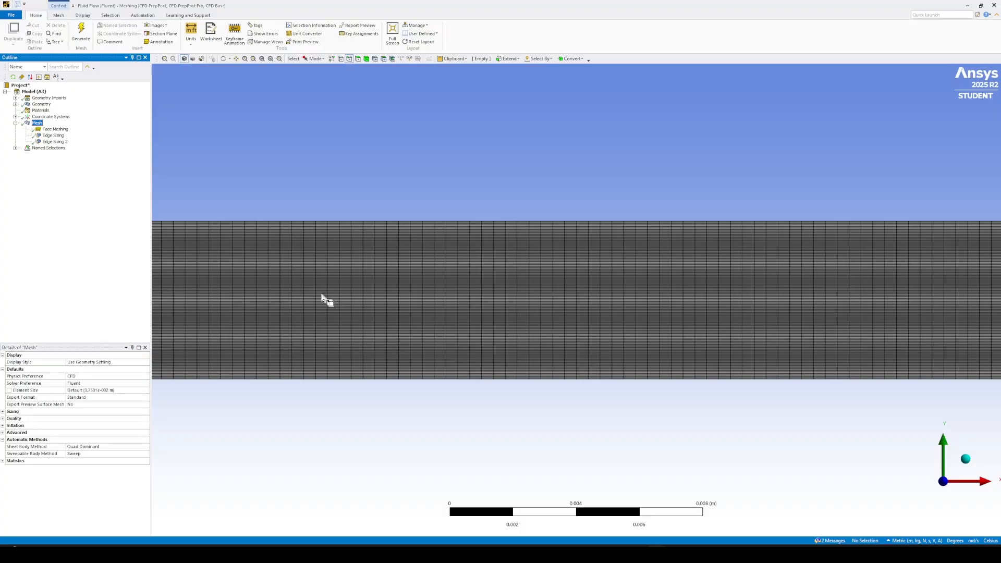
scroll(445, 282, up, 7)
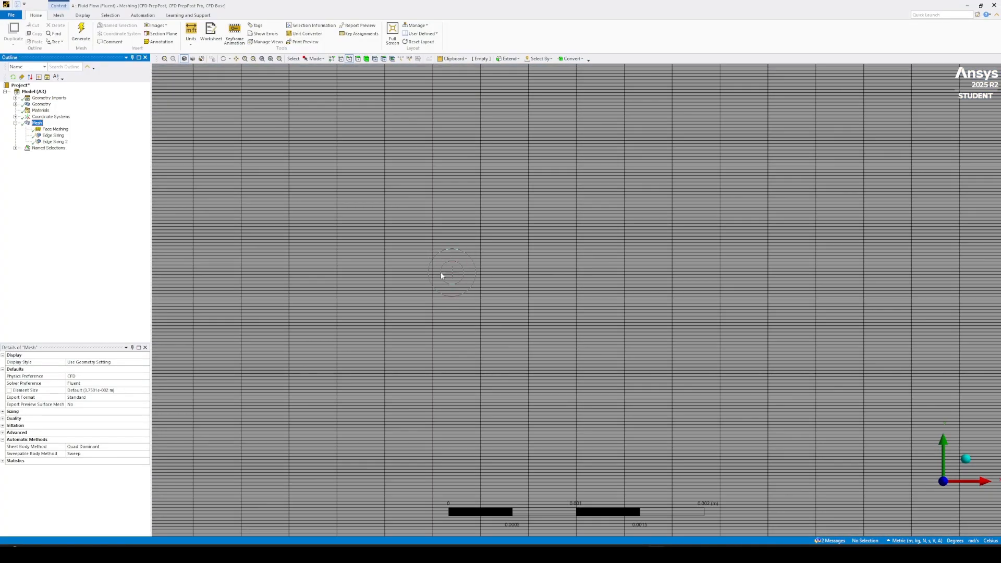
scroll(435, 264, down, 4)
scroll(460, 268, down, 8)
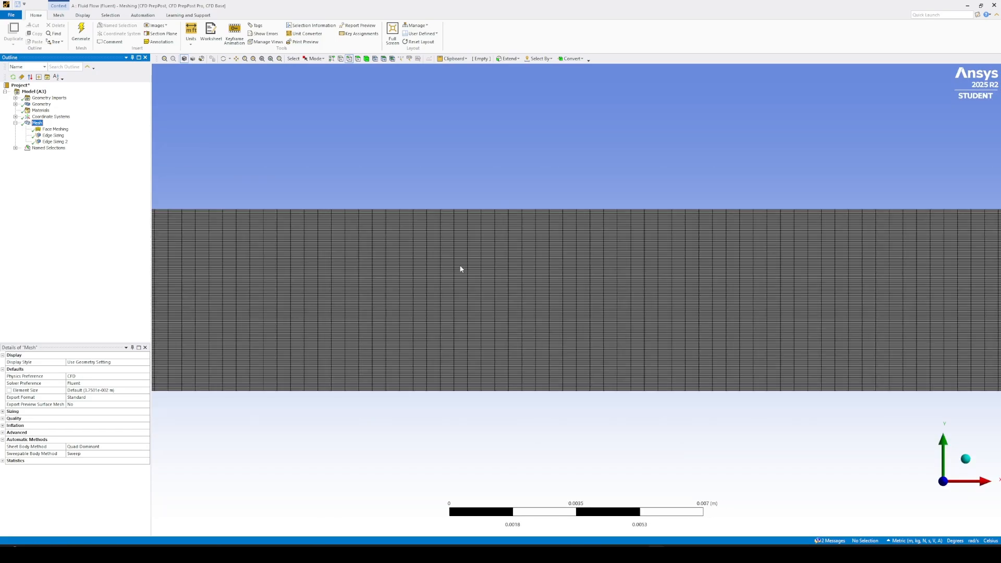
scroll(461, 268, down, 5)
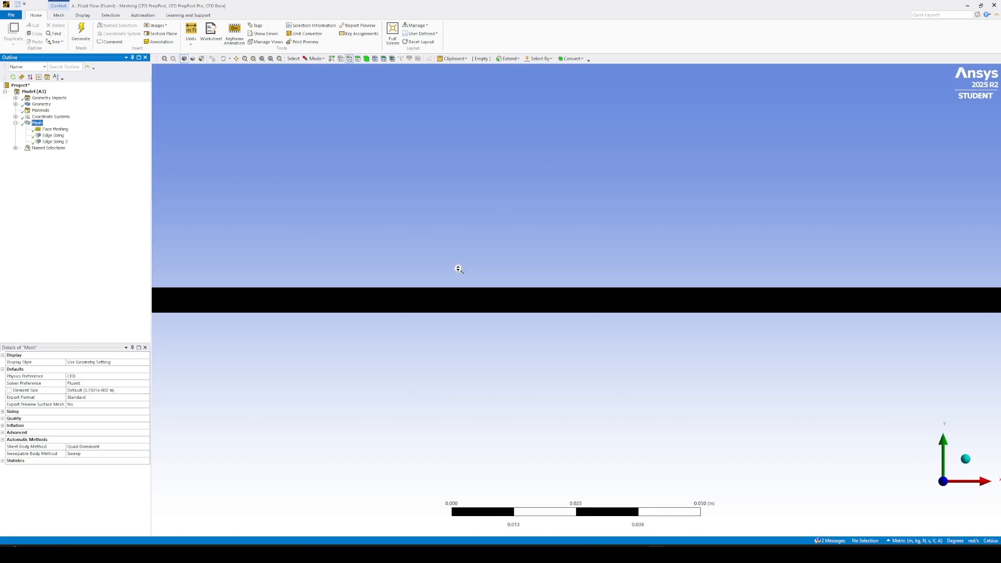
scroll(458, 268, down, 8)
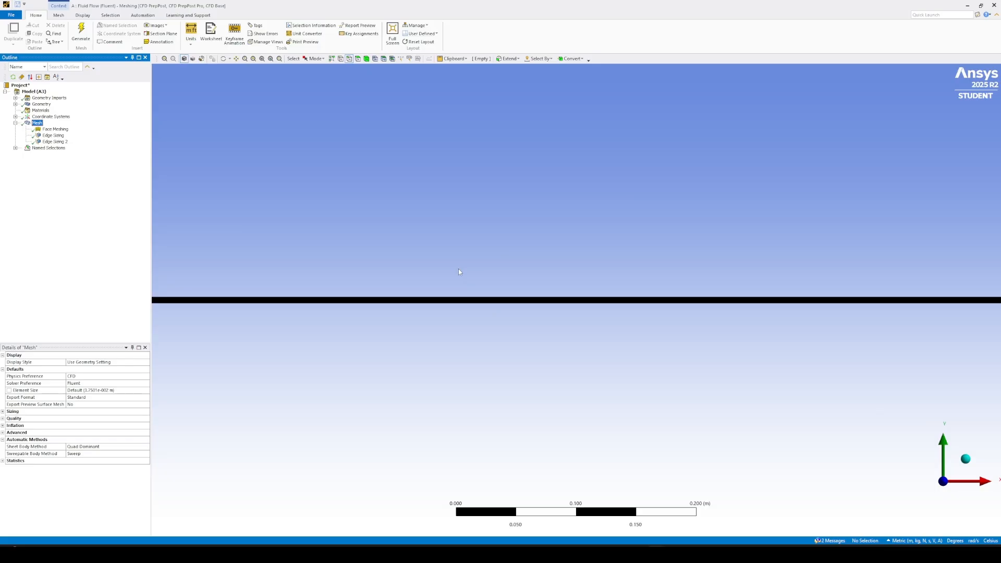
scroll(459, 268, up, 2)
click(459, 455)
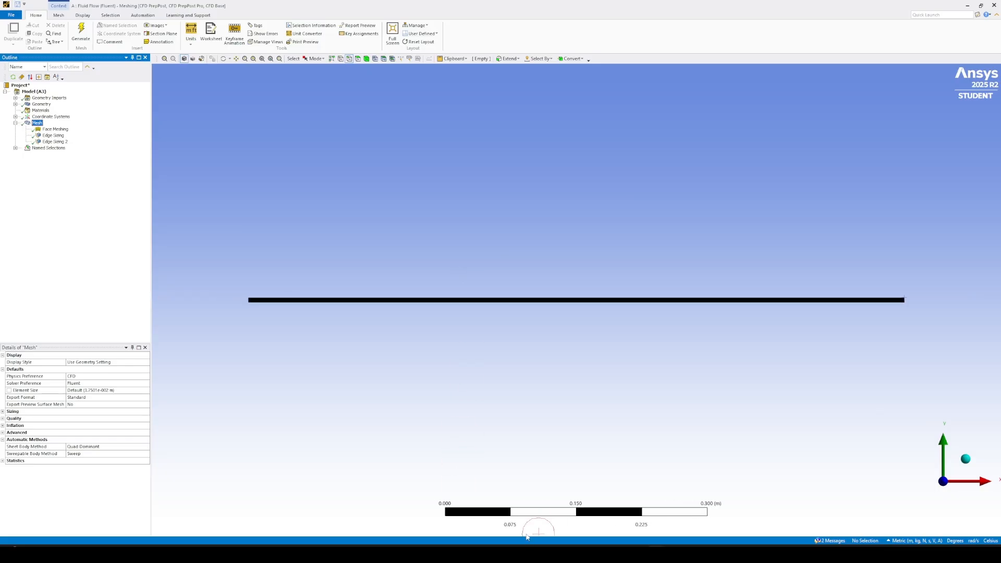
Switch to Workbench and update the Mesh component of the Fluid Flow (Fluent) system
click(527, 550)
right_click(141, 100)
click(182, 145)
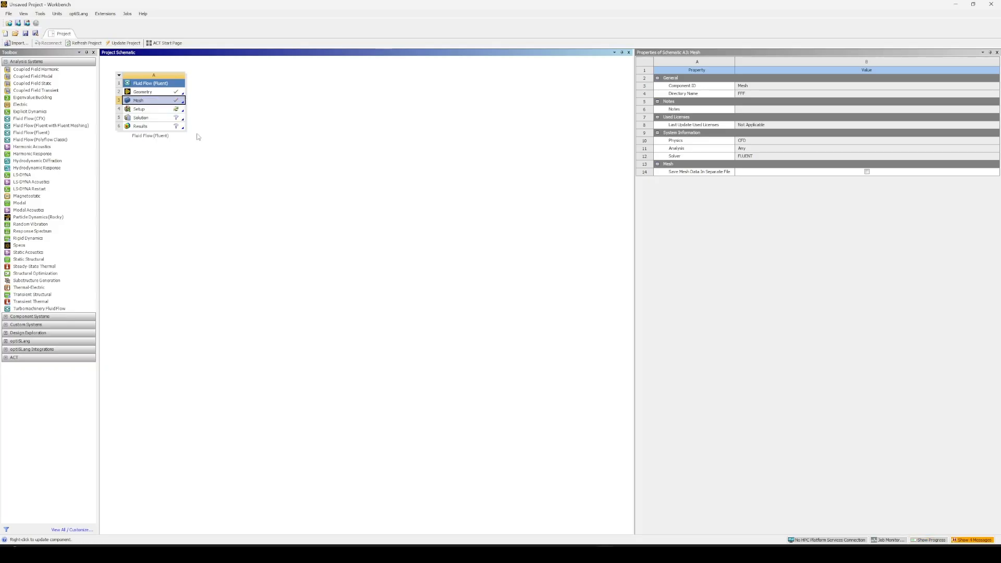
Open the Setup component of the Fluid Flow (Fluent) system and start Fluent from its launcher
click(154, 112)
double_click(154, 113)
click(510, 222)
click(466, 362)
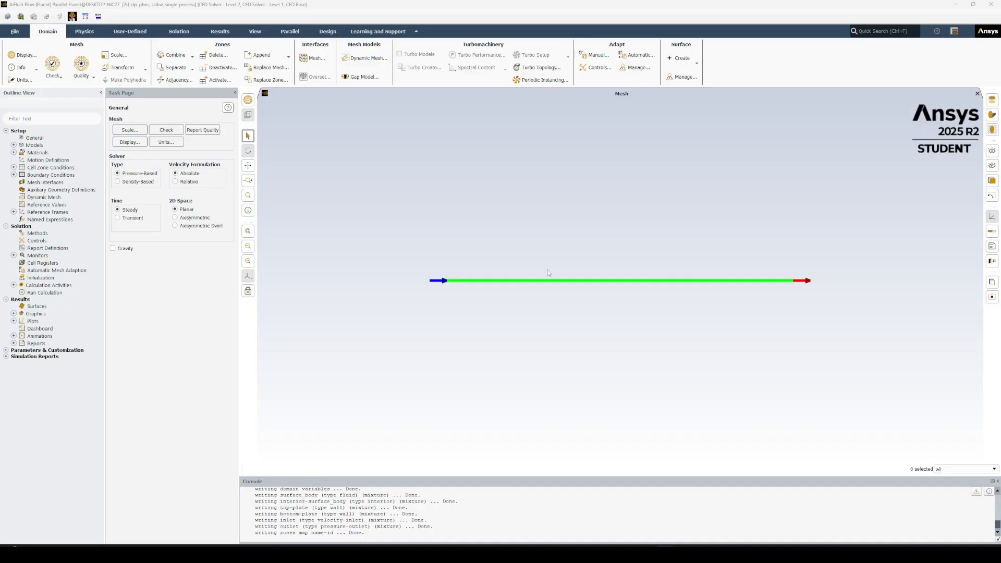
Set the viscous model to Laminar and accept the change
click(14, 146)
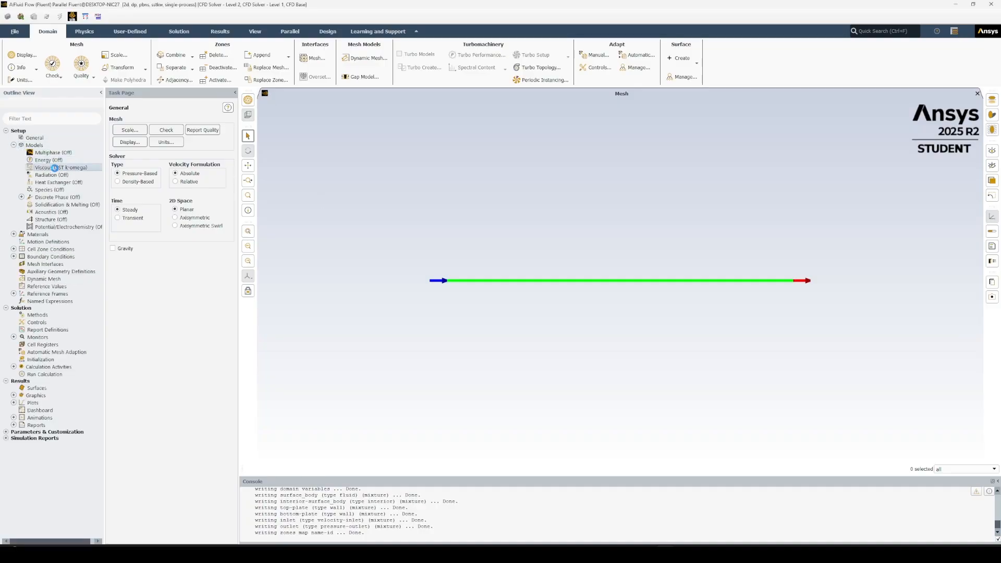
double_click(56, 169)
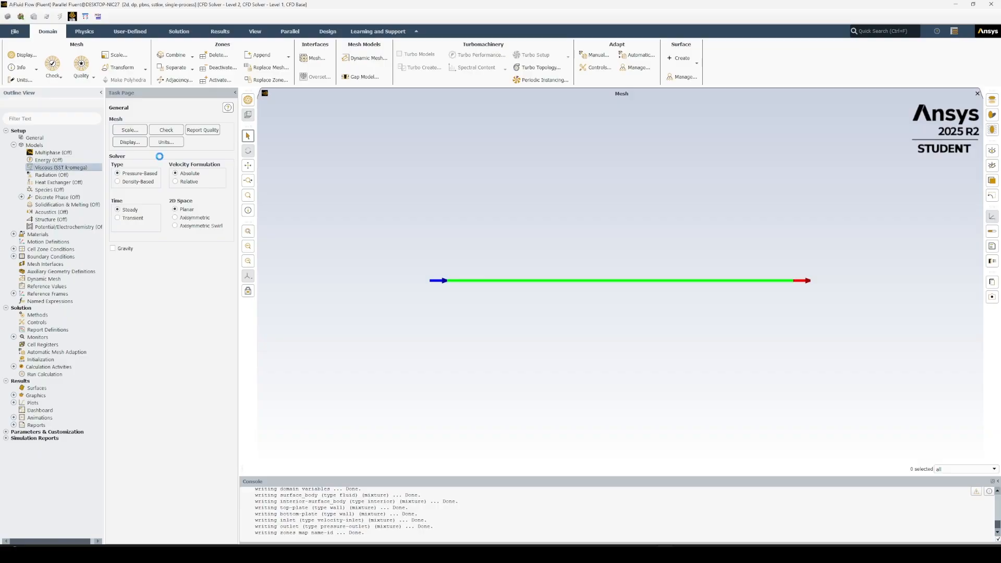
click(126, 280)
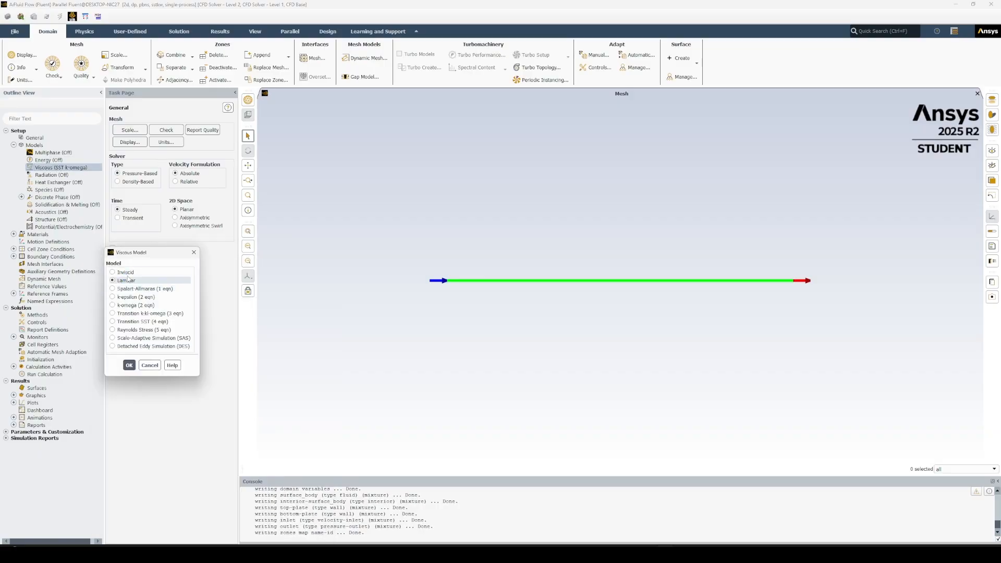
drag(141, 255, 172, 186)
click(159, 295)
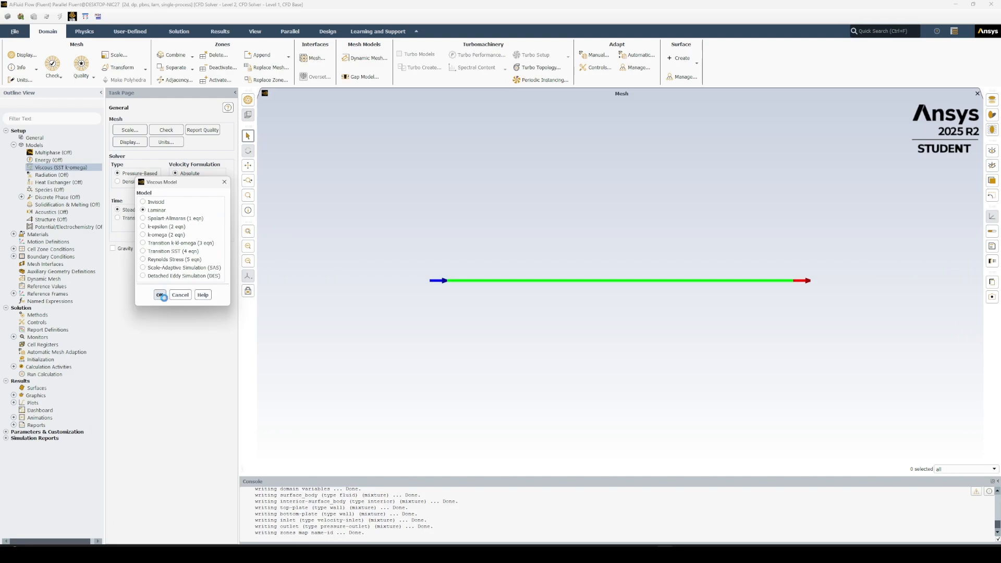
Open the air fluid material for editing and set its constant density to 1 kg/m³
click(14, 146)
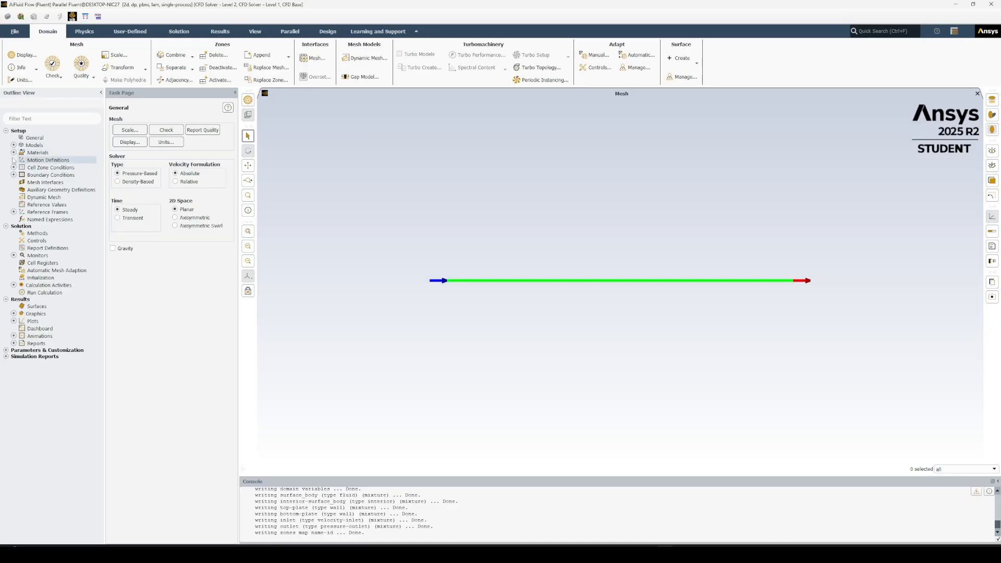
click(14, 152)
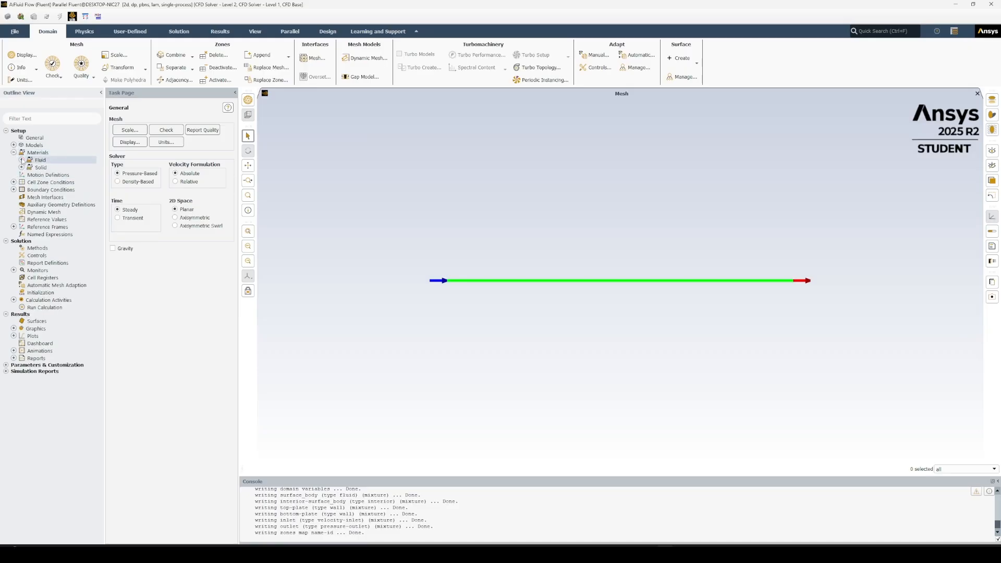
click(22, 160)
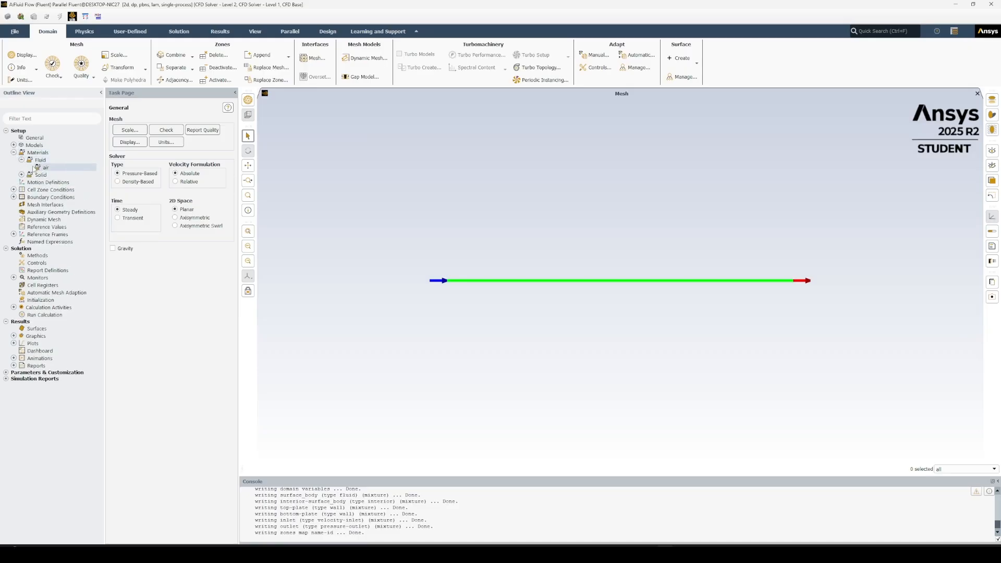
double_click(59, 167)
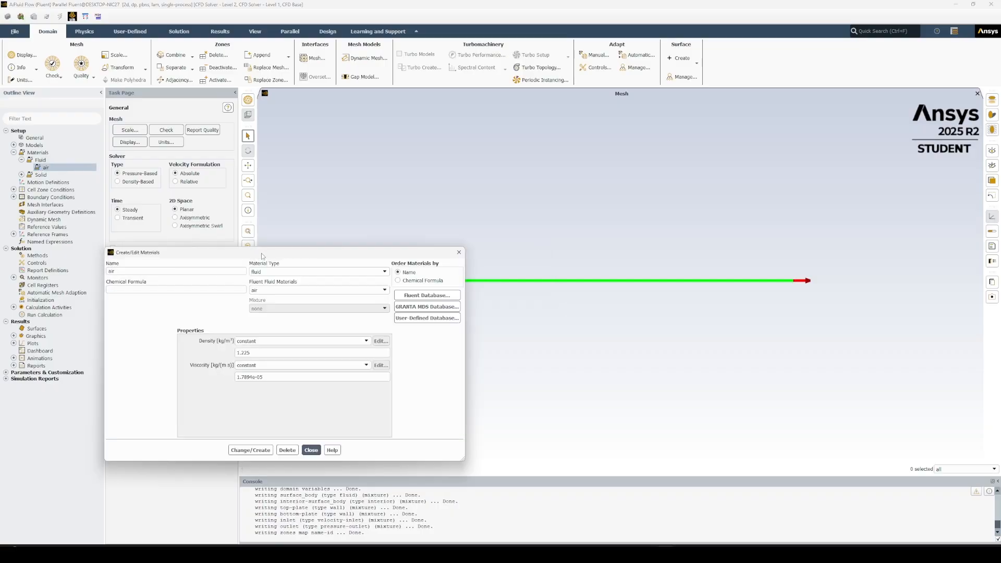
drag(269, 256, 308, 122)
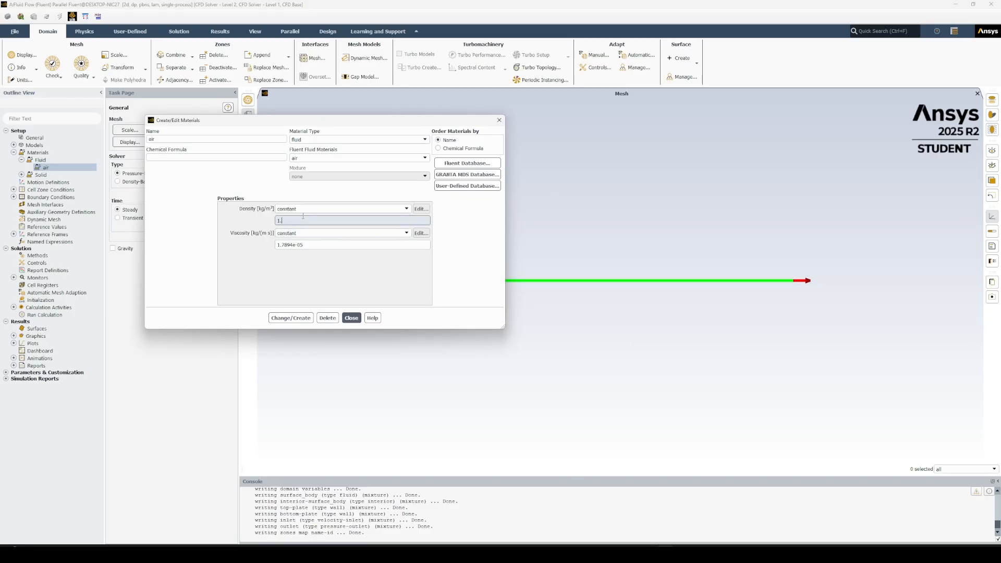
Set the air material's constant viscosity to 0.005 kg/(m s), apply the material changes and finish editing
triple_click(292, 244)
text(1e-05)
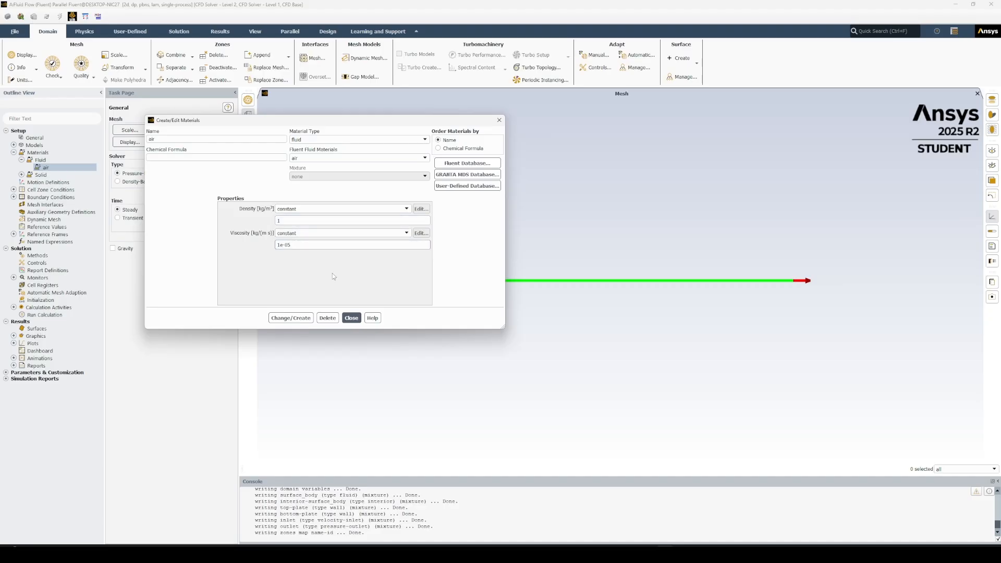
drag(295, 244, 252, 251)
text(0.0)
click(372, 318)
click(290, 318)
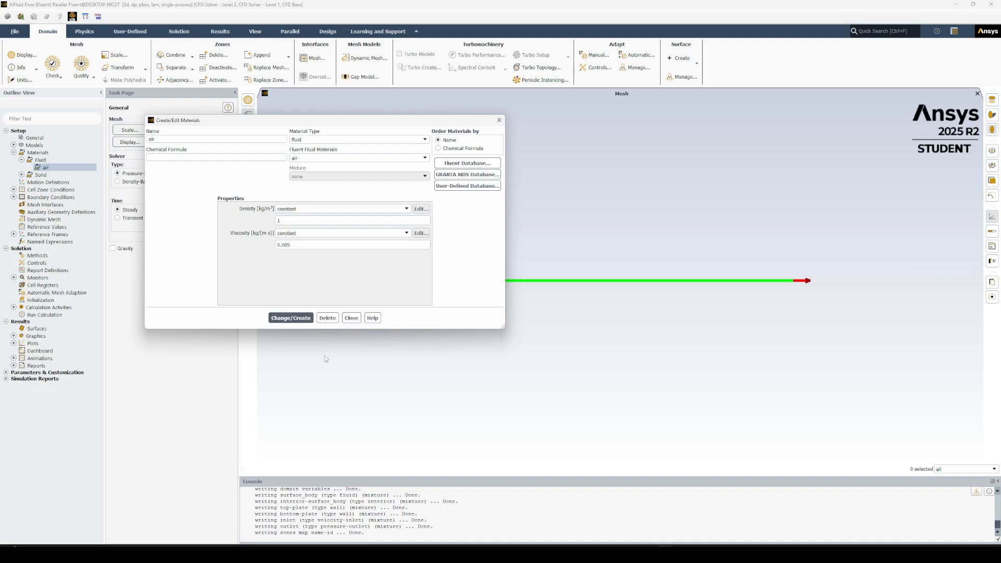
click(351, 317)
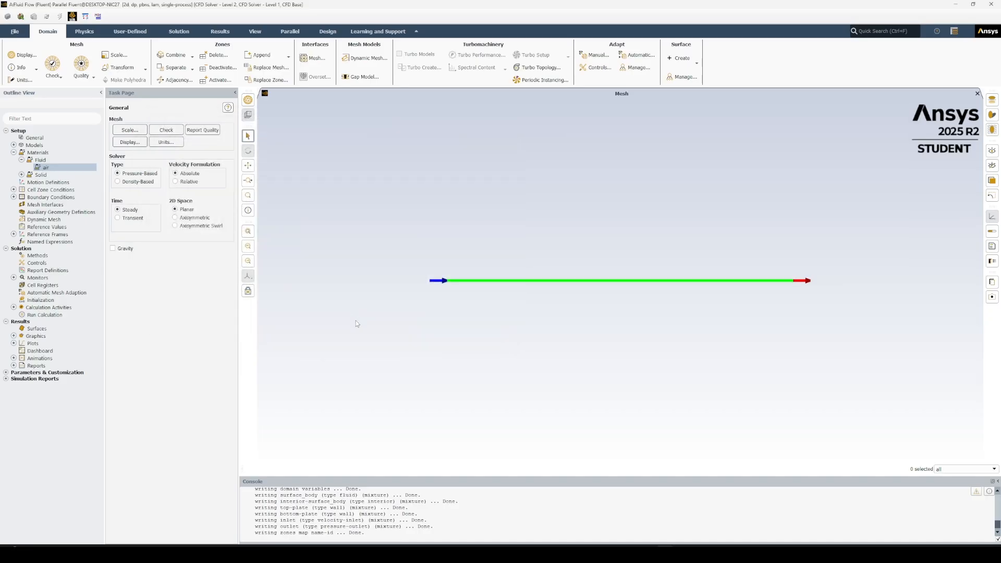
Set the inlet boundary's velocity magnitude to 5 m/s, apply it and finish editing the velocity inlet
click(38, 153)
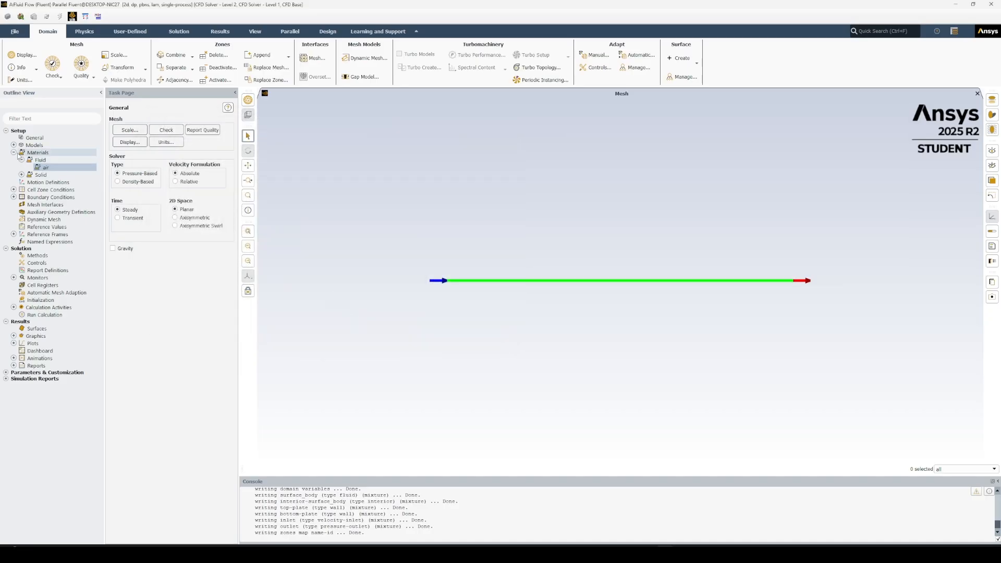
click(14, 153)
click(50, 174)
click(14, 175)
click(40, 182)
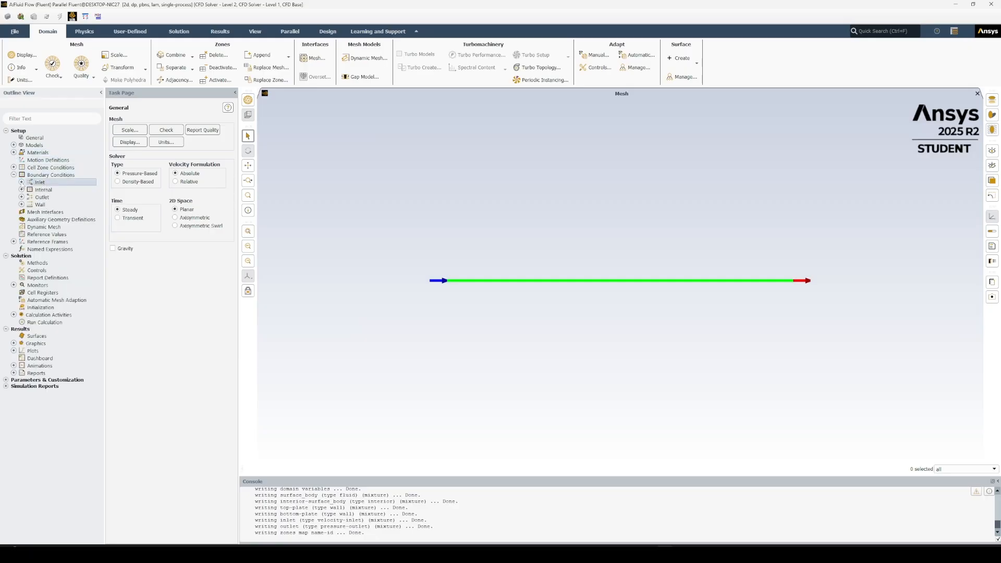
click(21, 182)
double_click(71, 189)
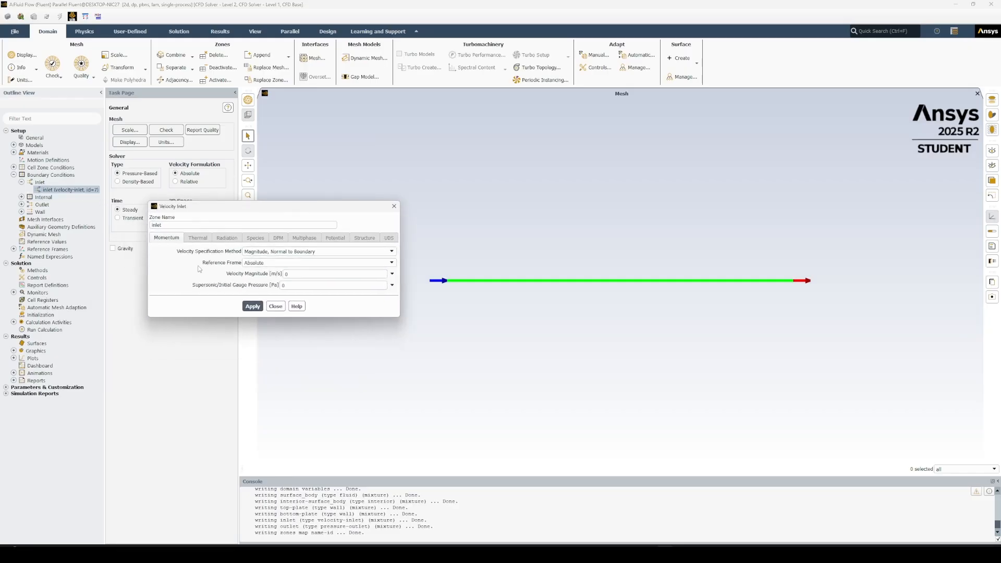
click(297, 274)
key(BackSpace)
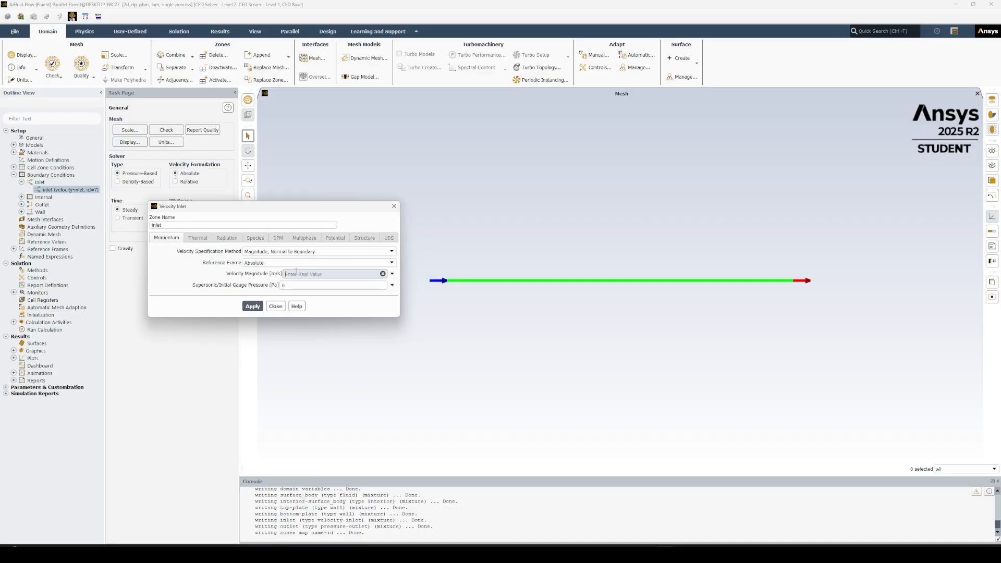
text(5)
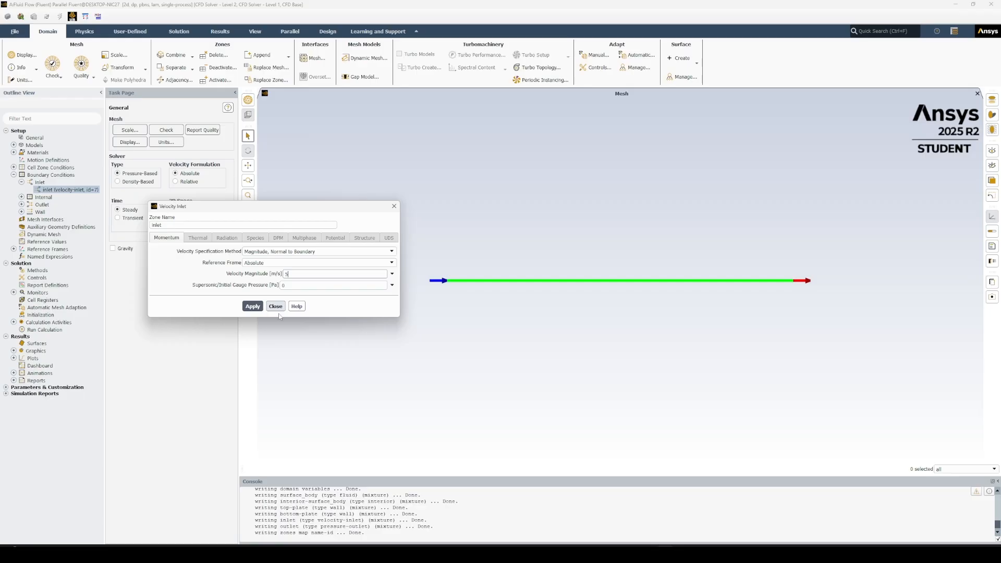
click(253, 307)
click(256, 306)
click(255, 306)
click(276, 307)
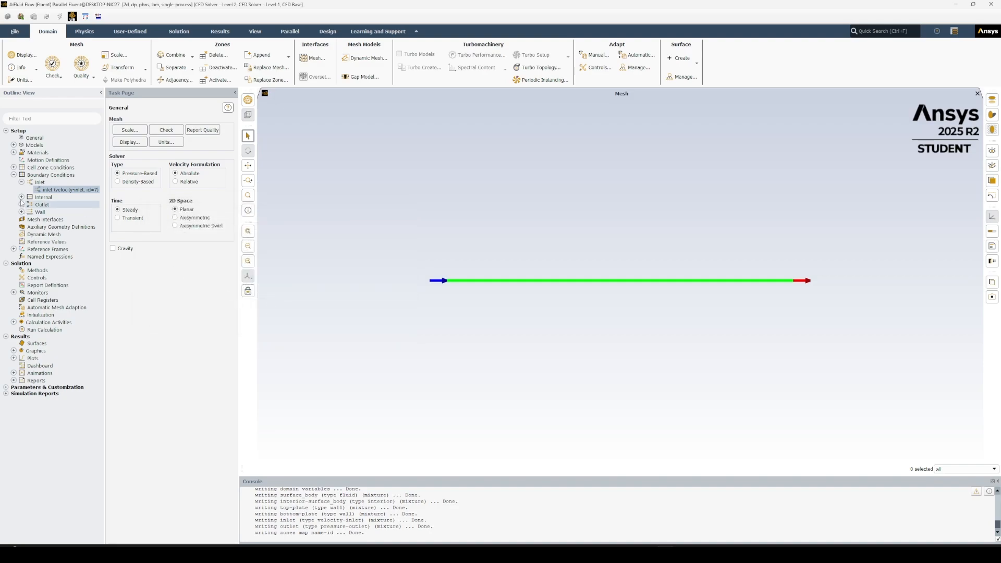
click(22, 181)
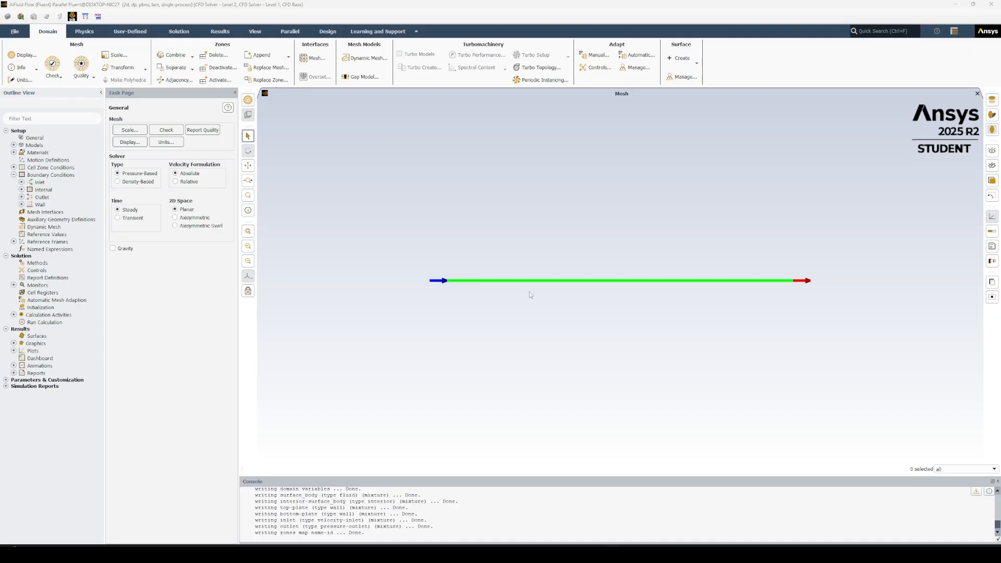
Make the bottom-plate boundary a moving wall with a translational speed of -2 m/s and apply the change
click(21, 205)
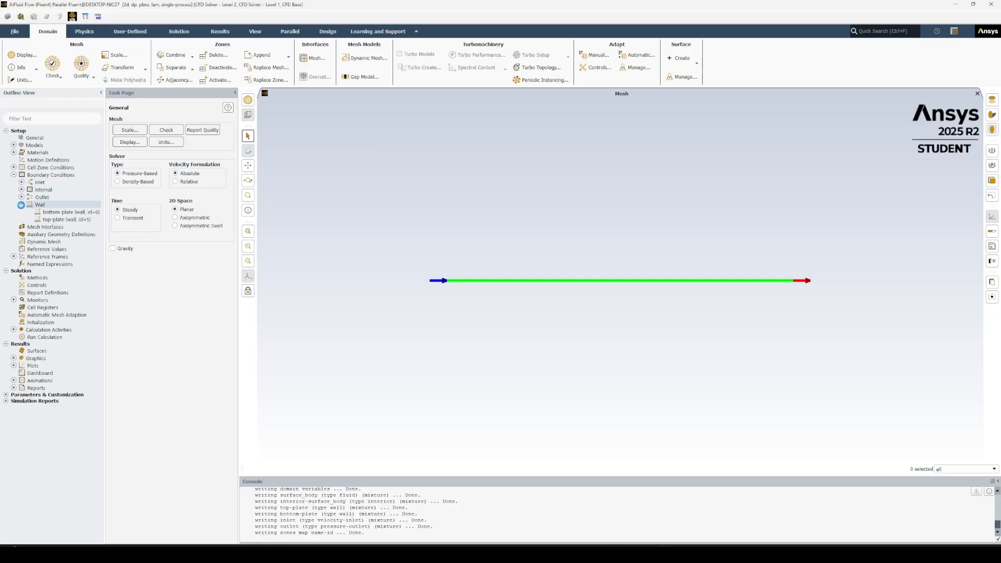
double_click(78, 212)
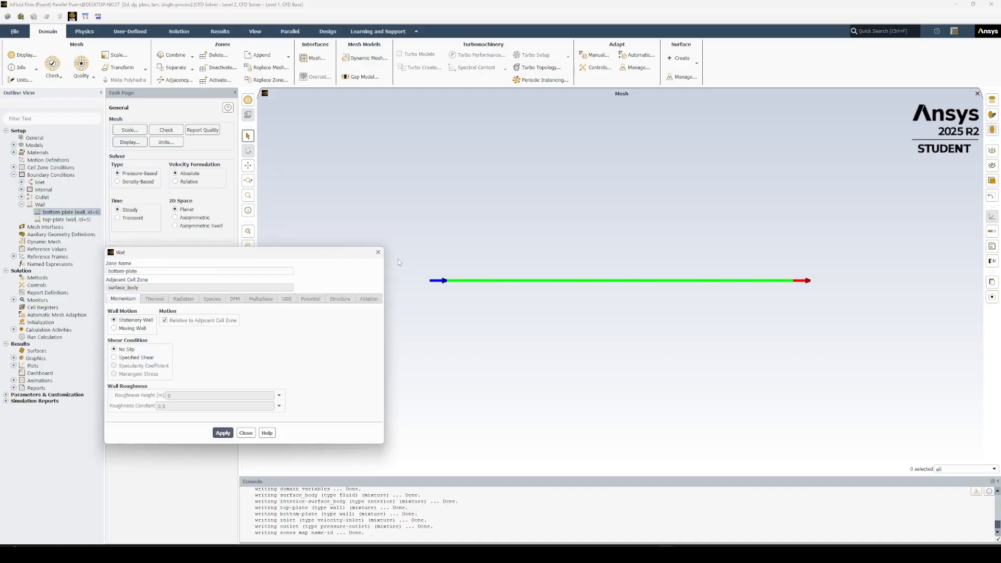
drag(318, 255, 423, 170)
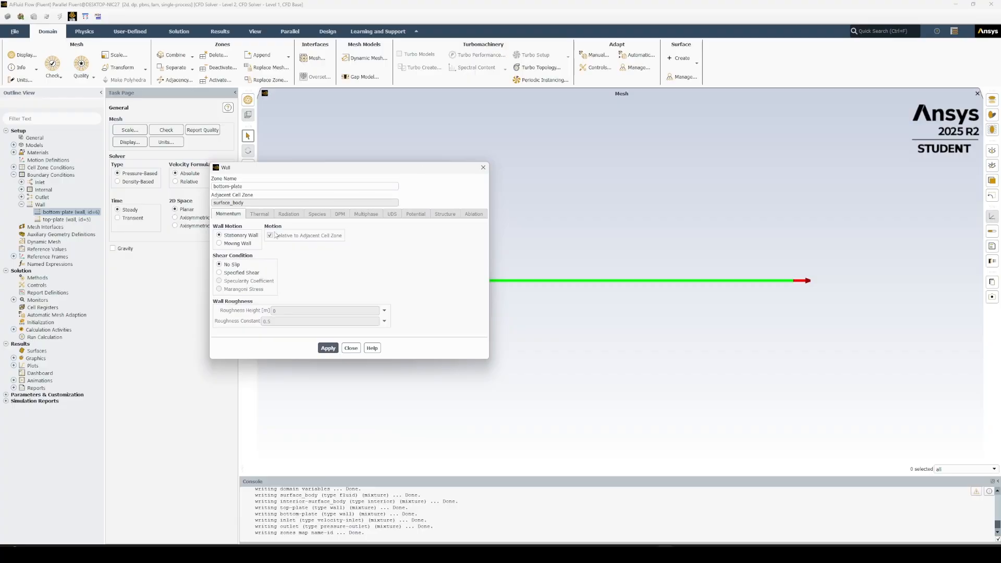
click(252, 243)
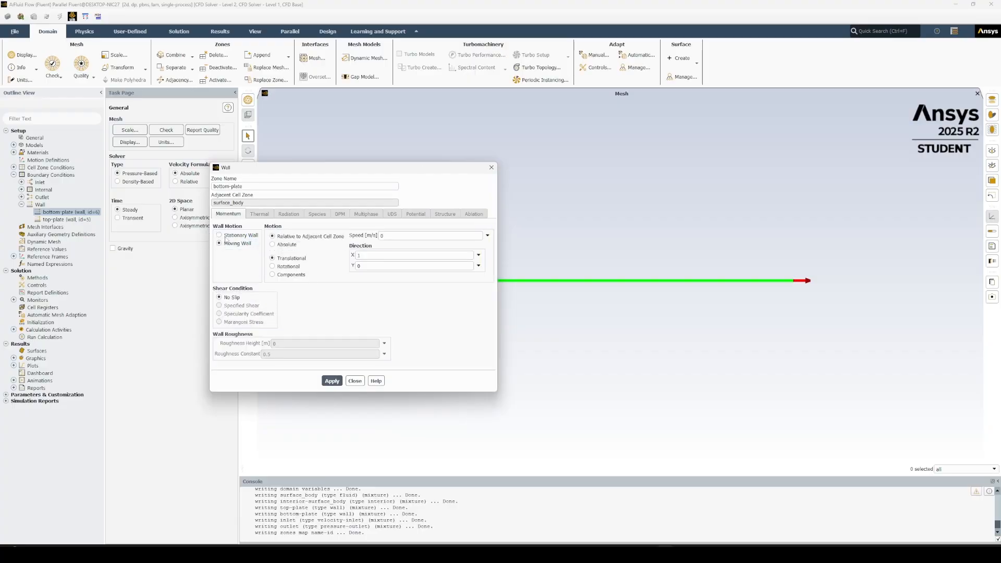
click(396, 237)
text(2)
key(BackSpace)
key(BackSpace)
text(-2)
click(332, 381)
click(356, 381)
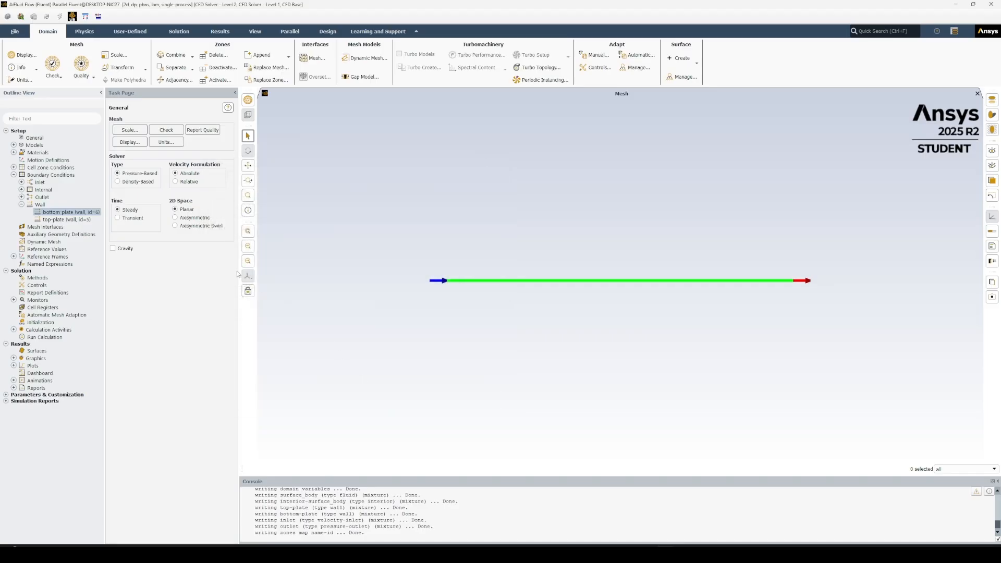
Make the top-plate boundary a moving wall with a translational speed of 3 m/s and apply the change
click(61, 222)
double_click(60, 221)
double_click(61, 221)
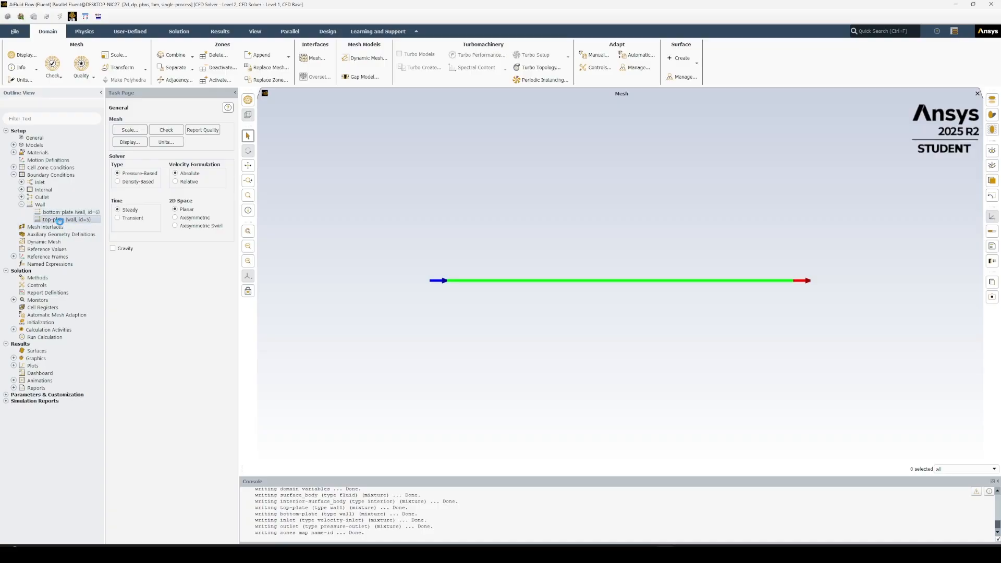
click(125, 328)
click(291, 322)
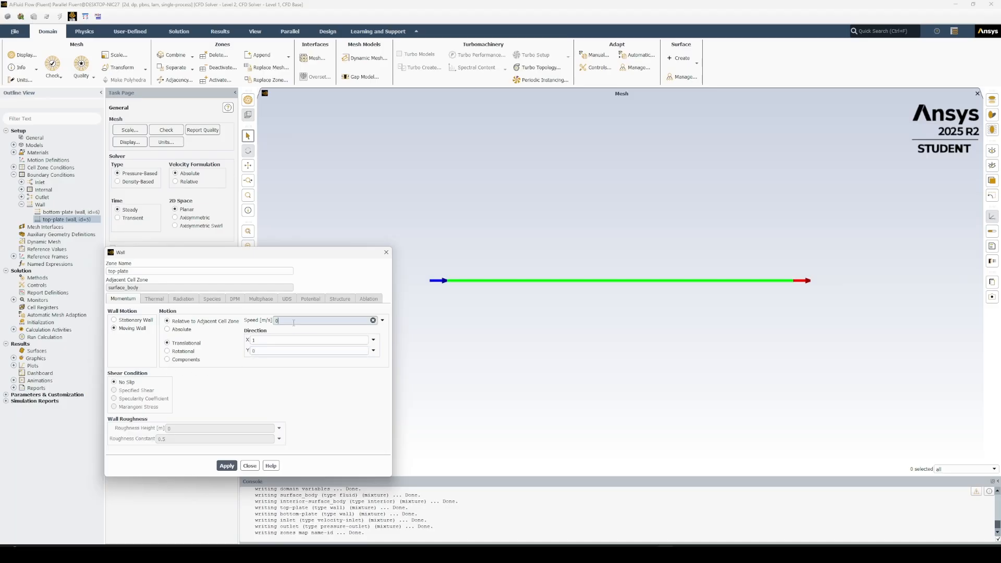
key(BackSpace)
text(3)
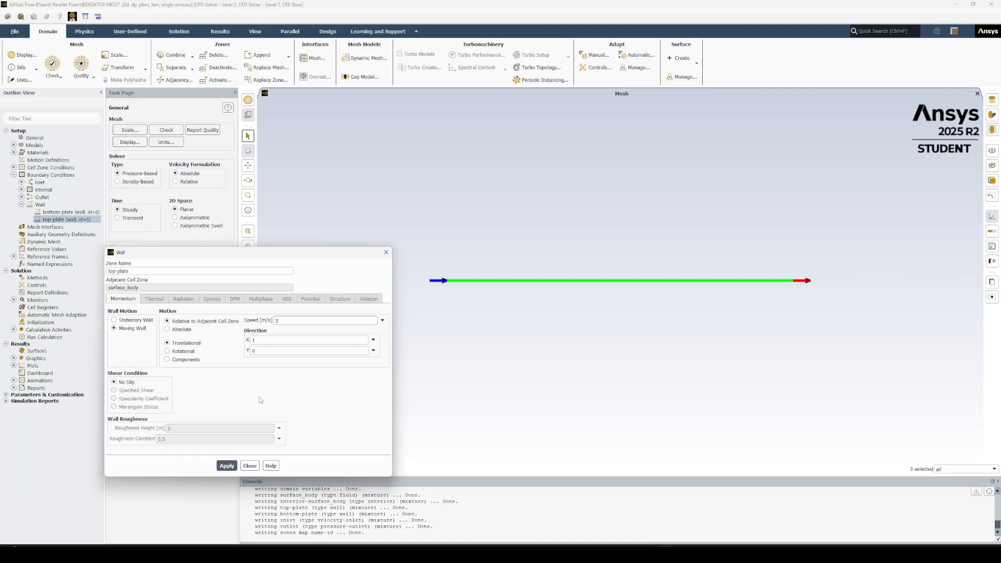
click(233, 465)
click(249, 465)
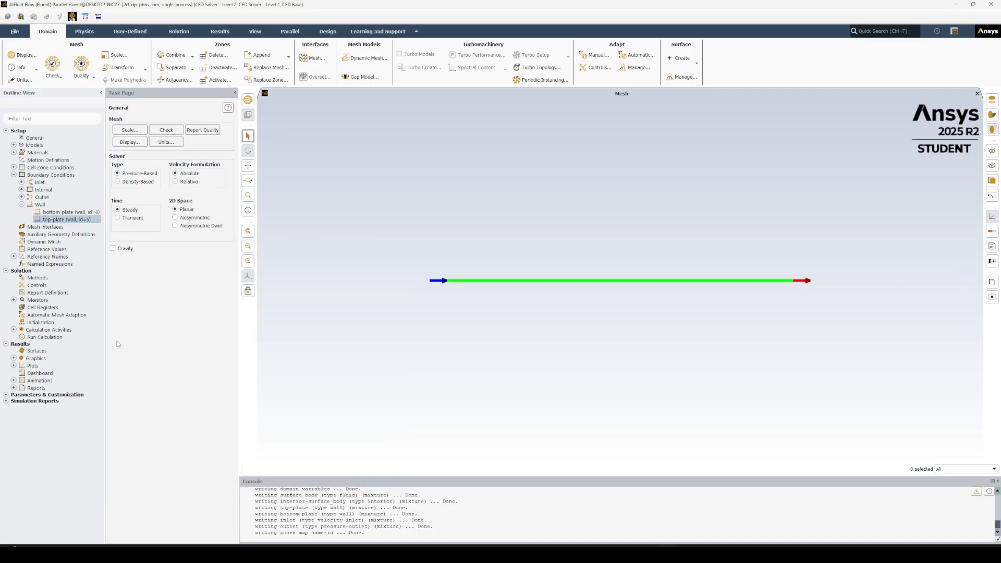
click(21, 205)
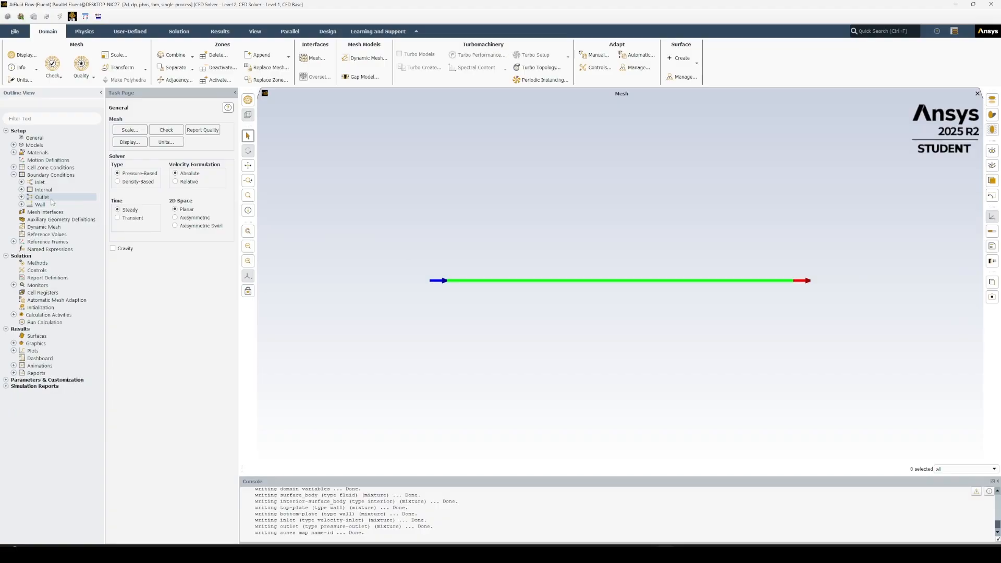
click(13, 175)
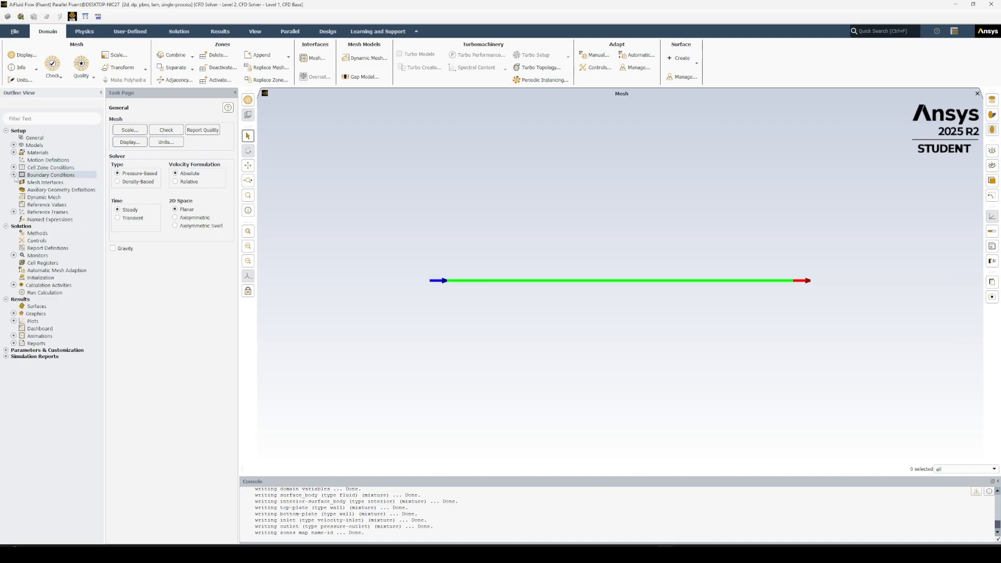
Compute the reference values from the inlet boundary
click(27, 205)
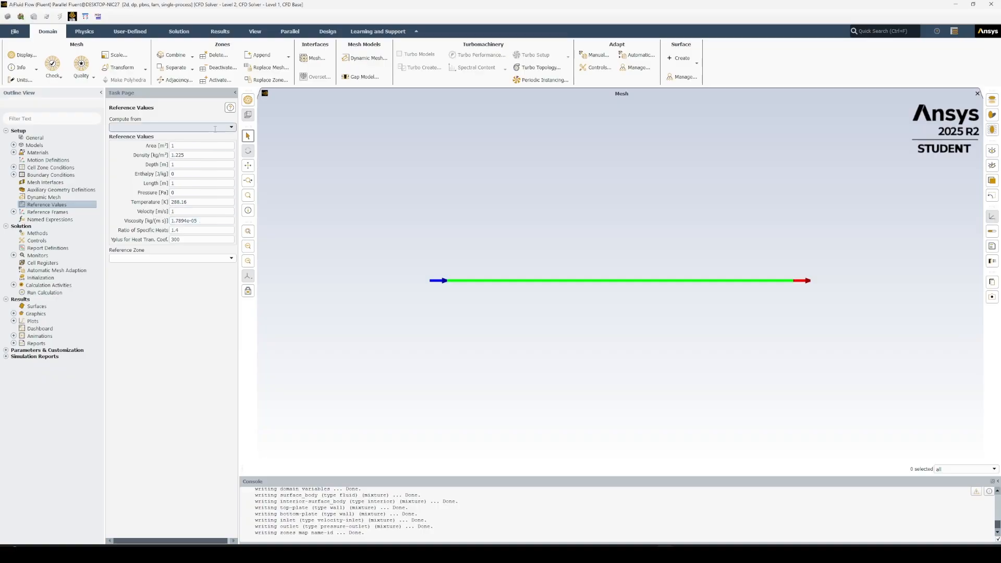
click(231, 128)
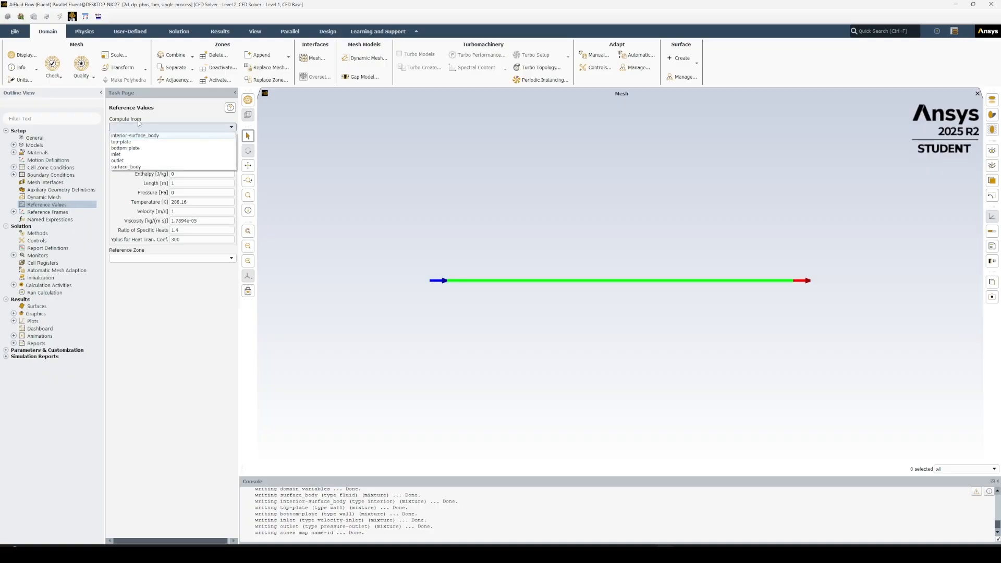
click(139, 155)
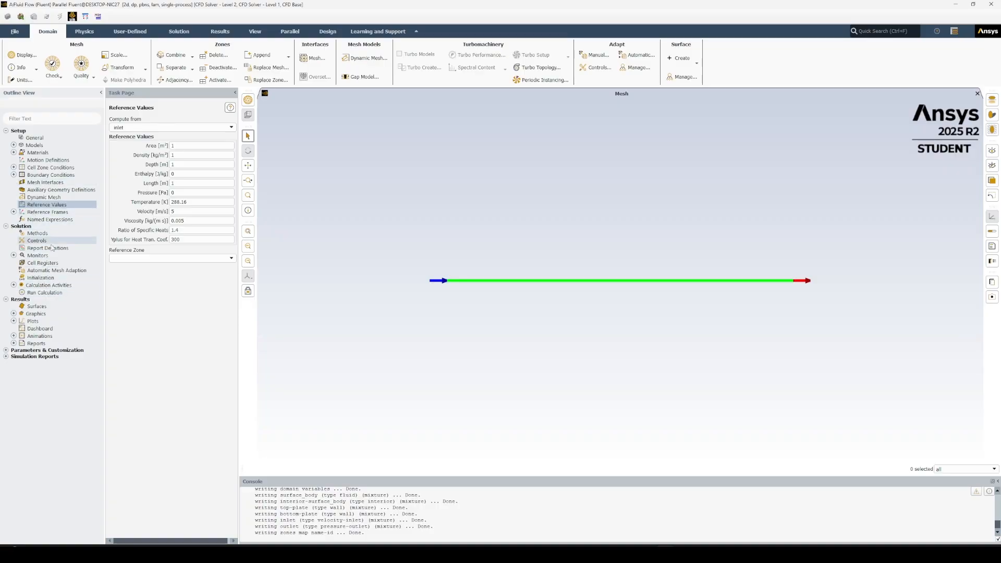
Set the residual monitors' absolute convergence criteria for continuity, x-velocity and y-velocity to 0.000001 and accept them
click(13, 255)
click(44, 263)
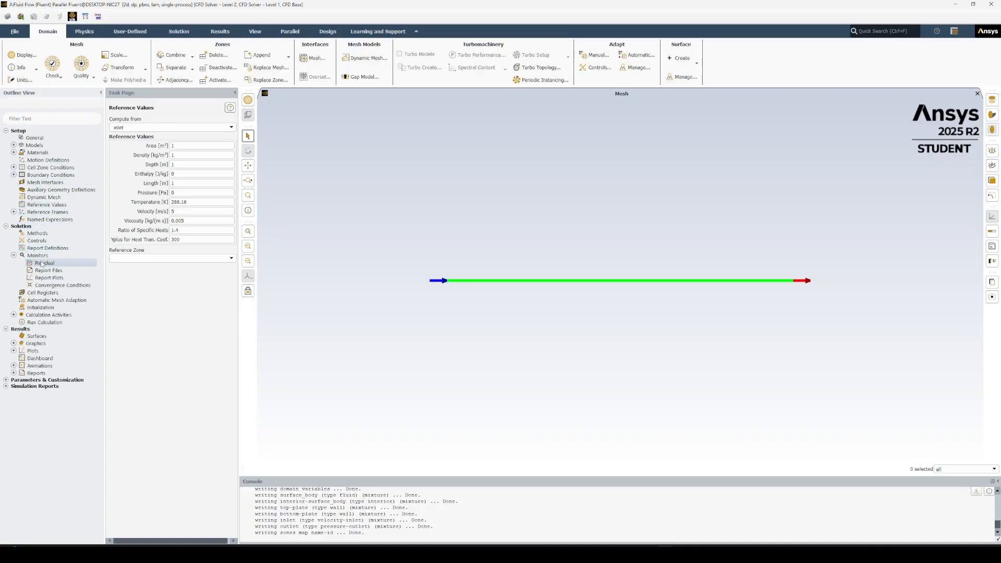
double_click(44, 263)
drag(229, 253, 214, 170)
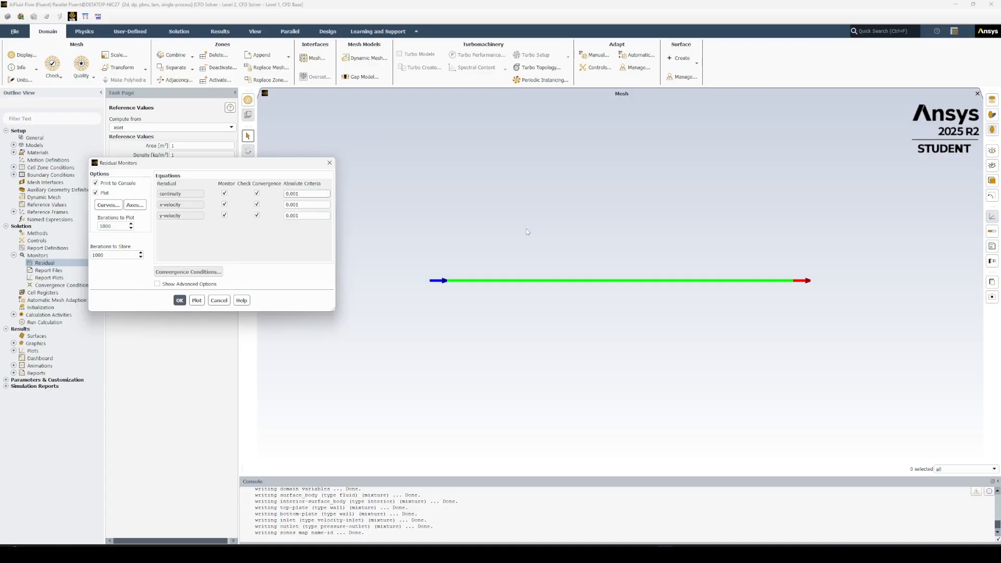
text(00)
click(296, 204)
text(000)
click(297, 215)
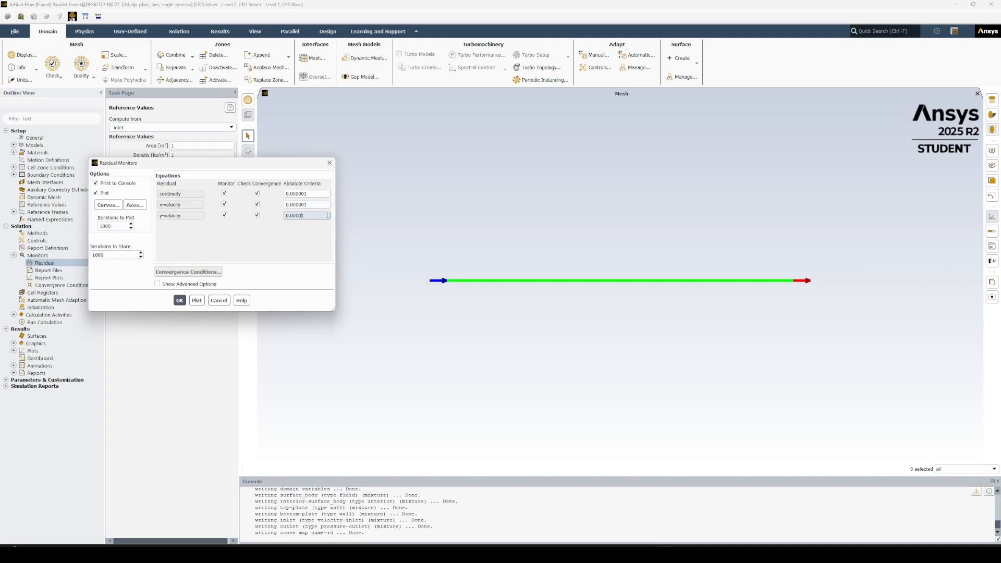
text(000)
click(180, 301)
click(14, 256)
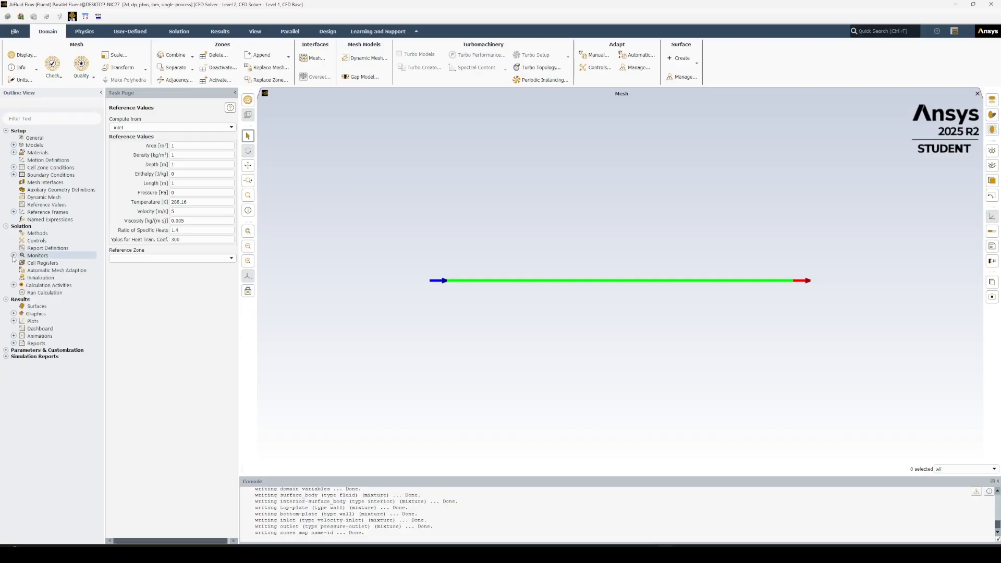
Initialize the solution using the Hybrid Initialization method
click(46, 281)
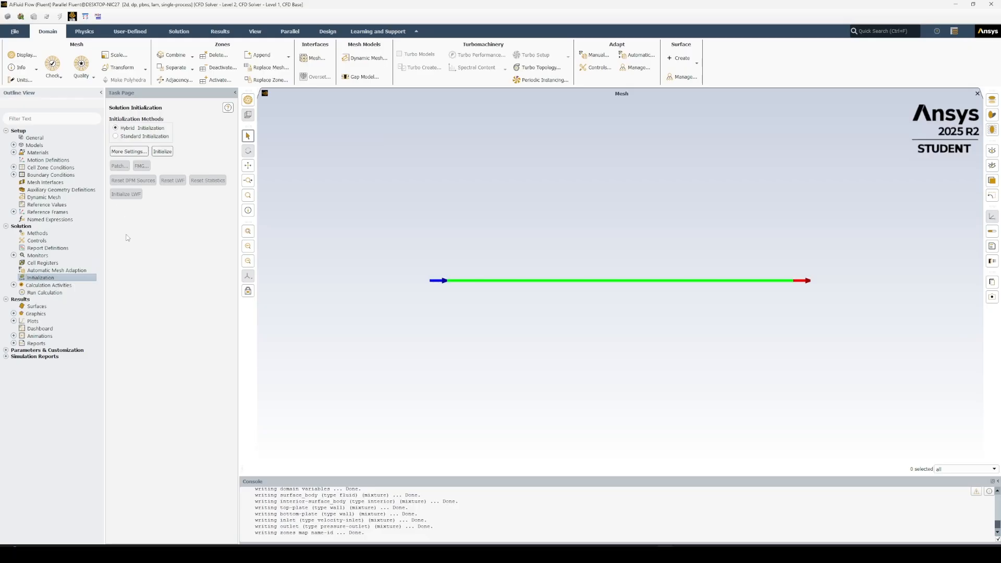
click(168, 153)
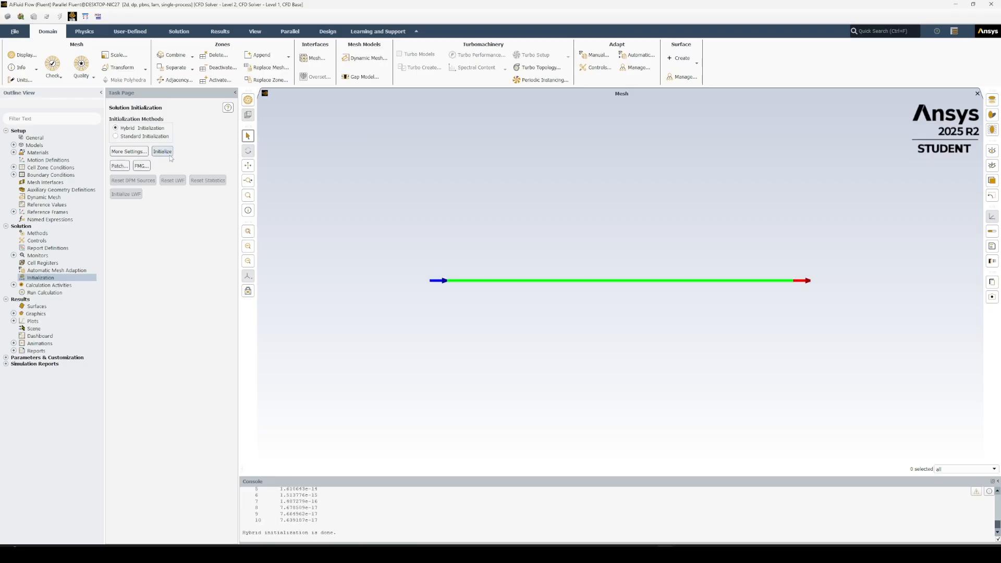
click(169, 153)
click(573, 290)
Set the number of iterations to 200, run the calculation and acknowledge its completion
click(47, 293)
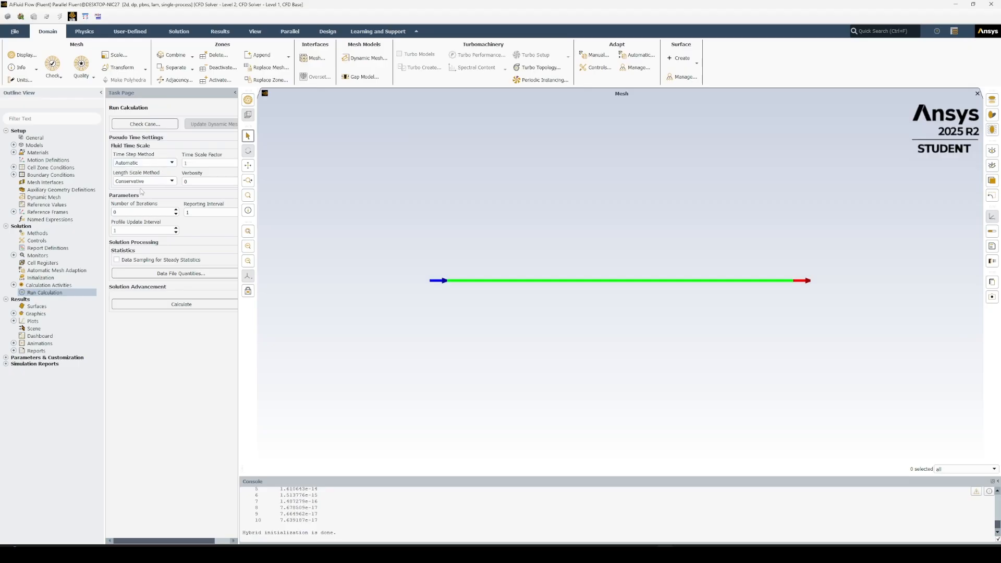
click(132, 213)
text(200)
click(159, 304)
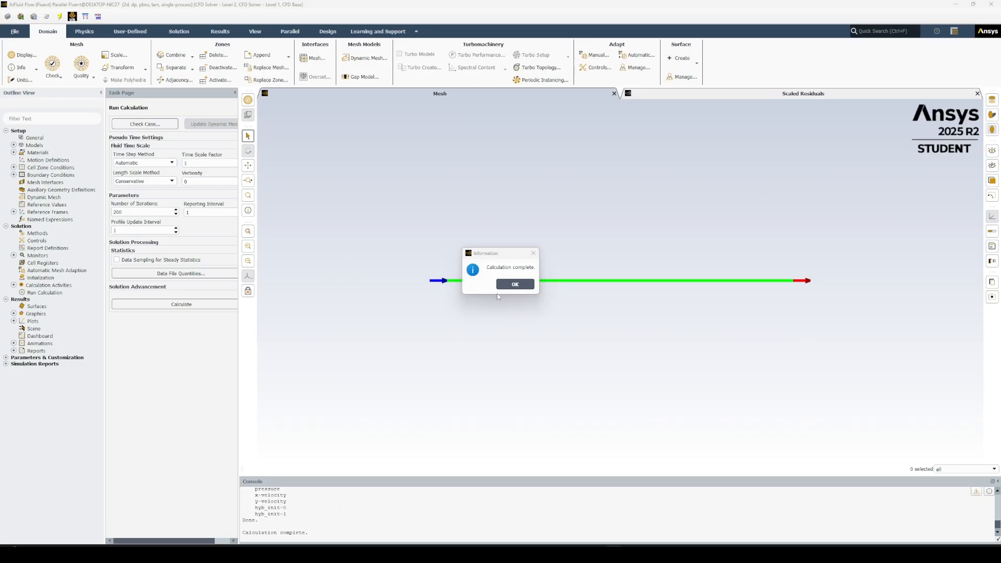
click(526, 286)
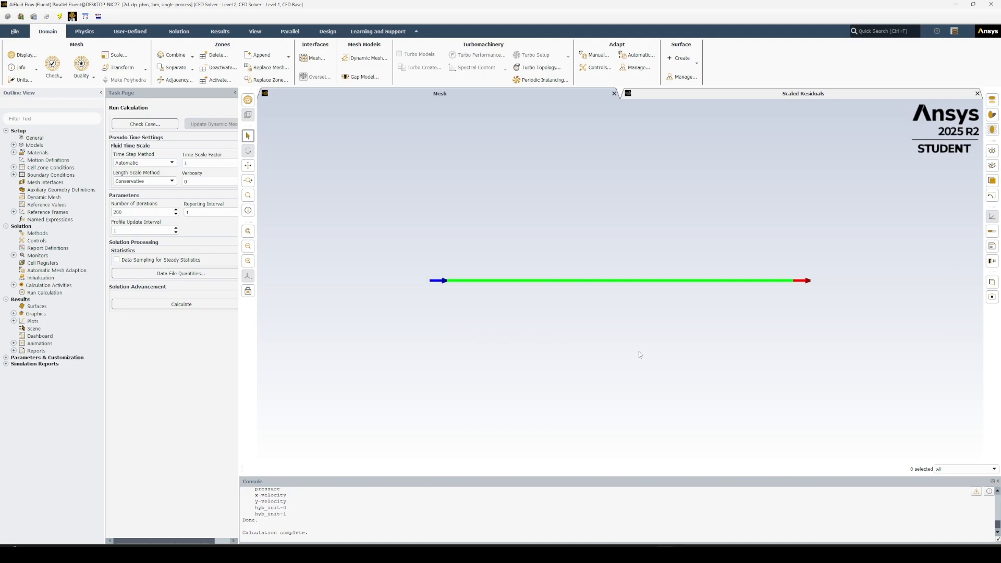
Create and display a filled, smooth-colored contour plot of static pressure for the channel
click(14, 314)
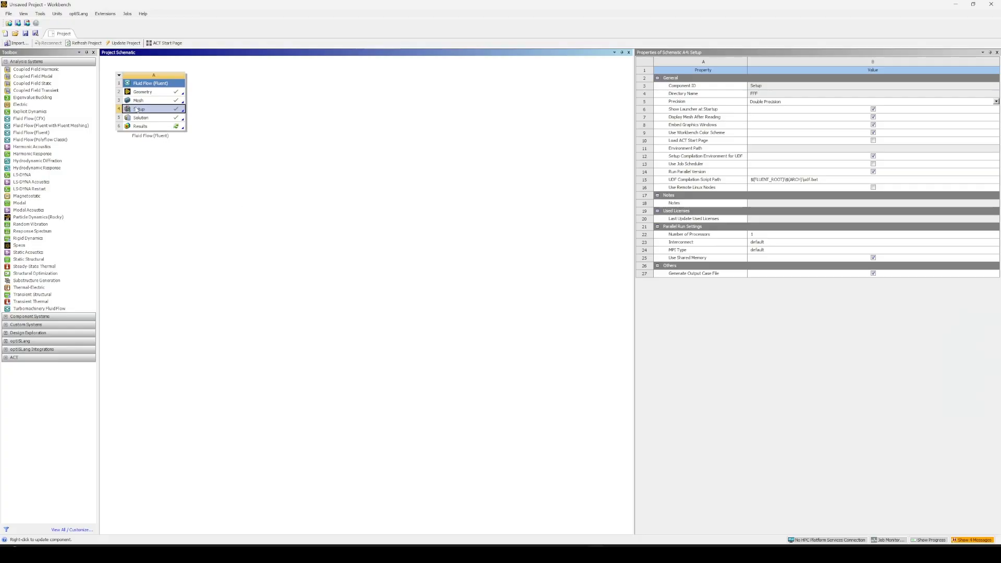
double_click(164, 118)
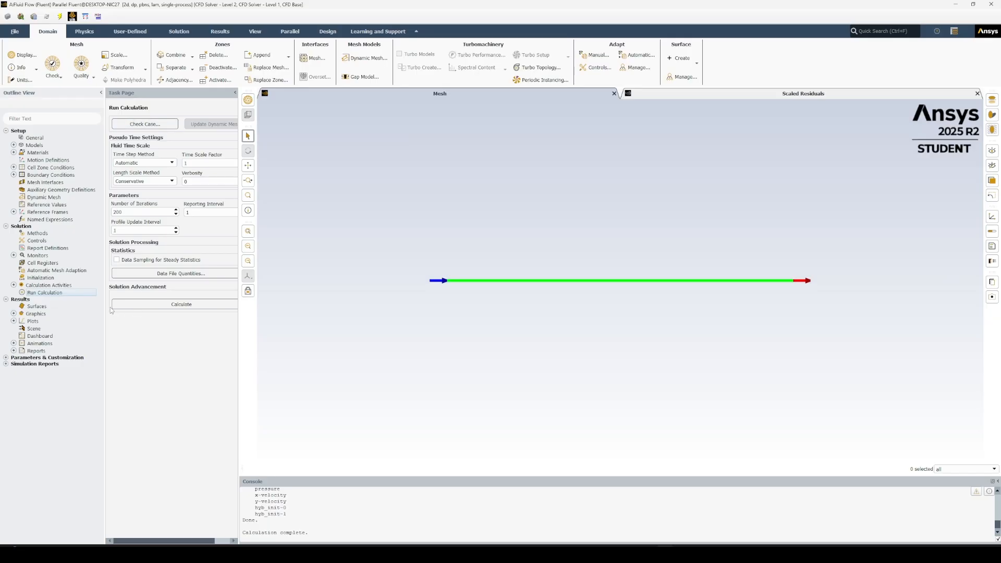
click(13, 314)
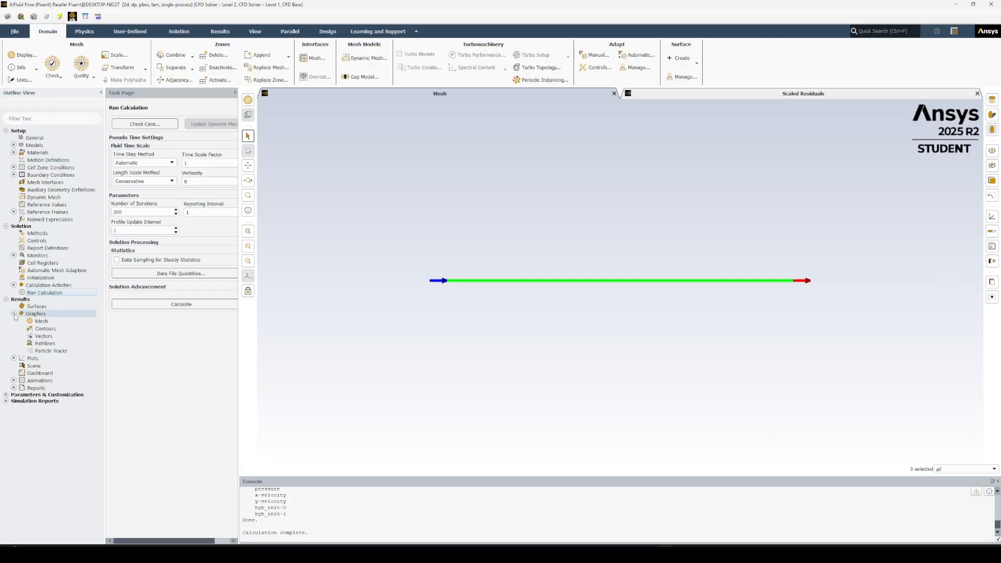
double_click(45, 329)
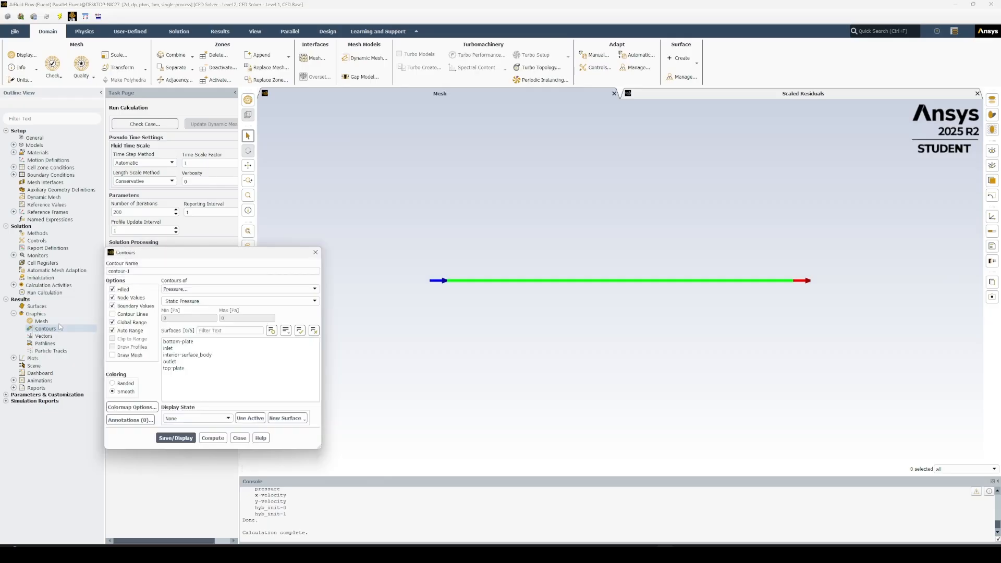
drag(243, 256, 223, 197)
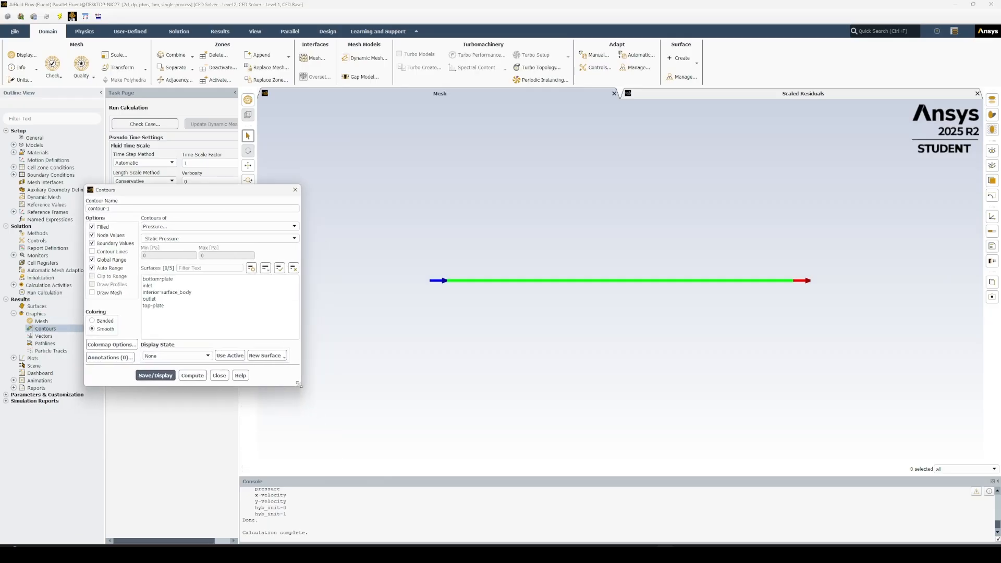
drag(299, 384, 314, 394)
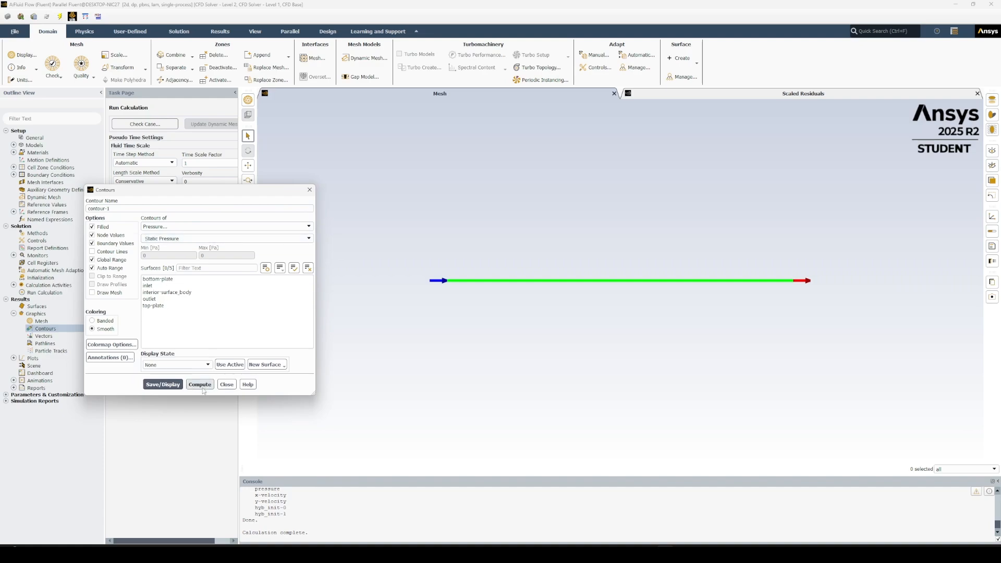
click(176, 386)
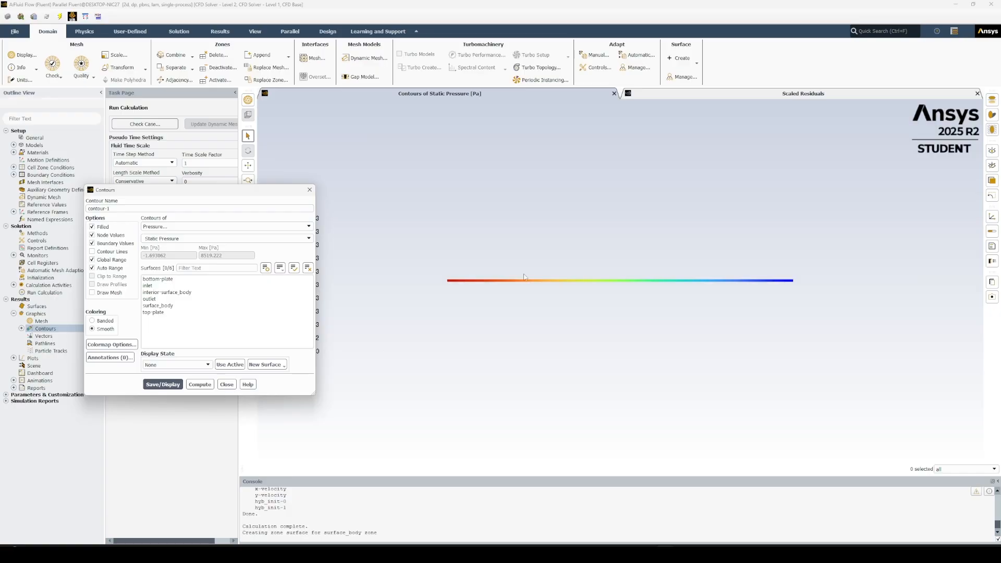
drag(277, 194, 199, 153)
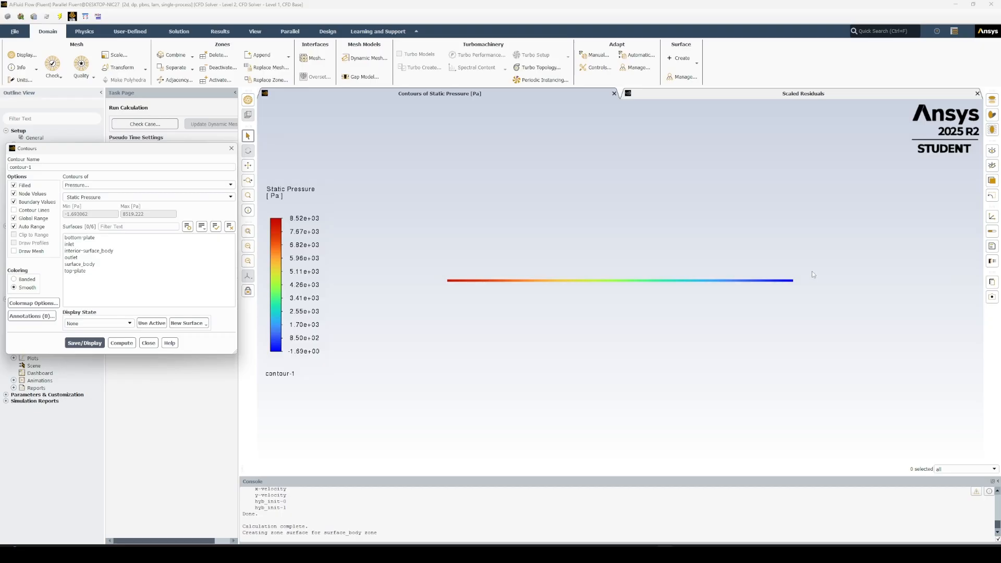
scroll(563, 277, up, 4)
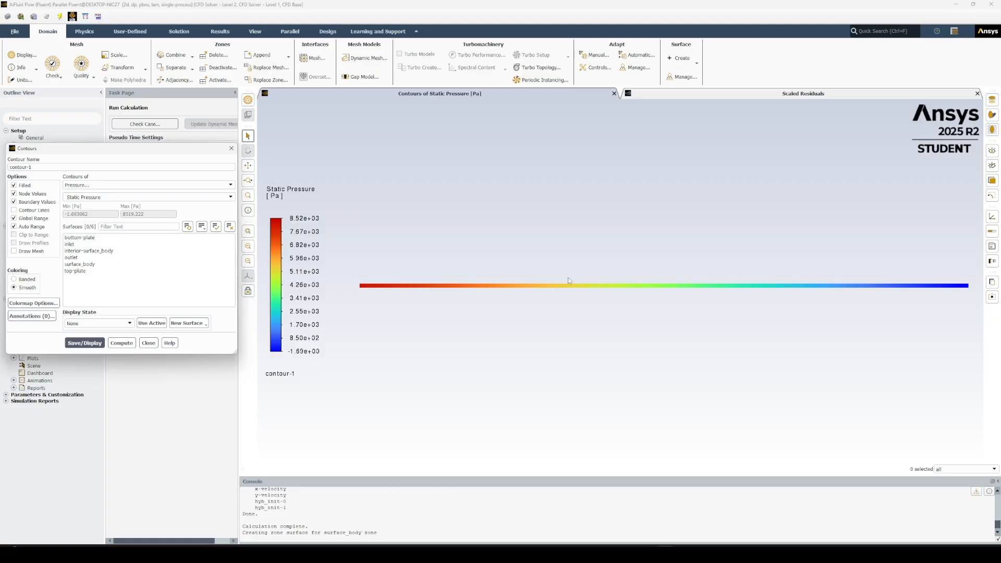
click(149, 343)
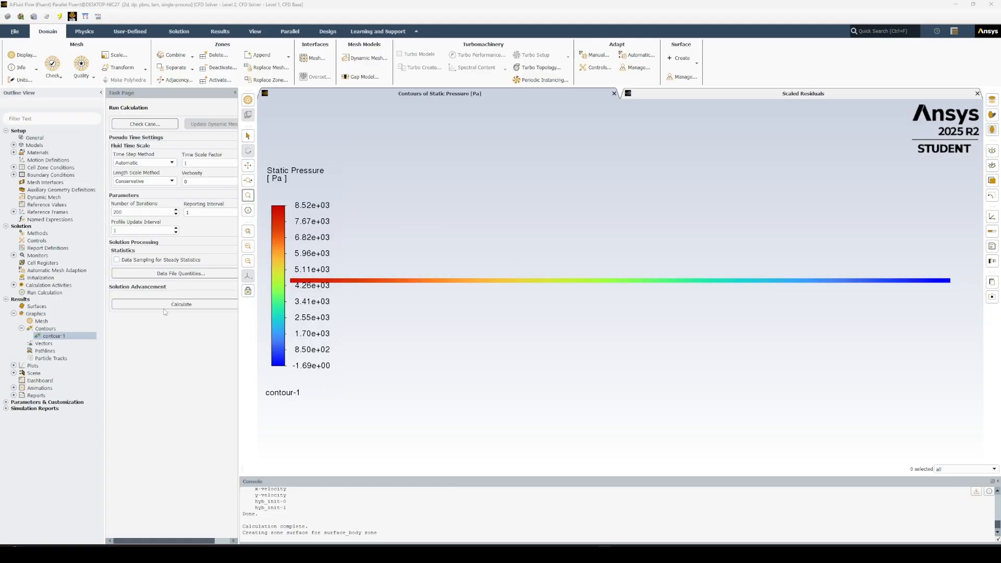
Create and display a second filled contour plot showing velocity magnitude on all surfaces
click(54, 329)
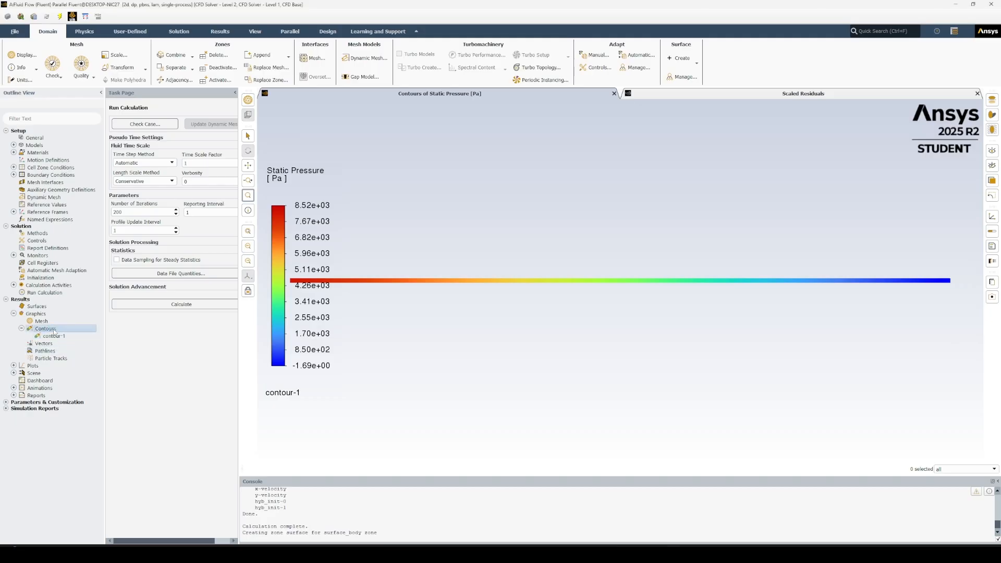
double_click(54, 329)
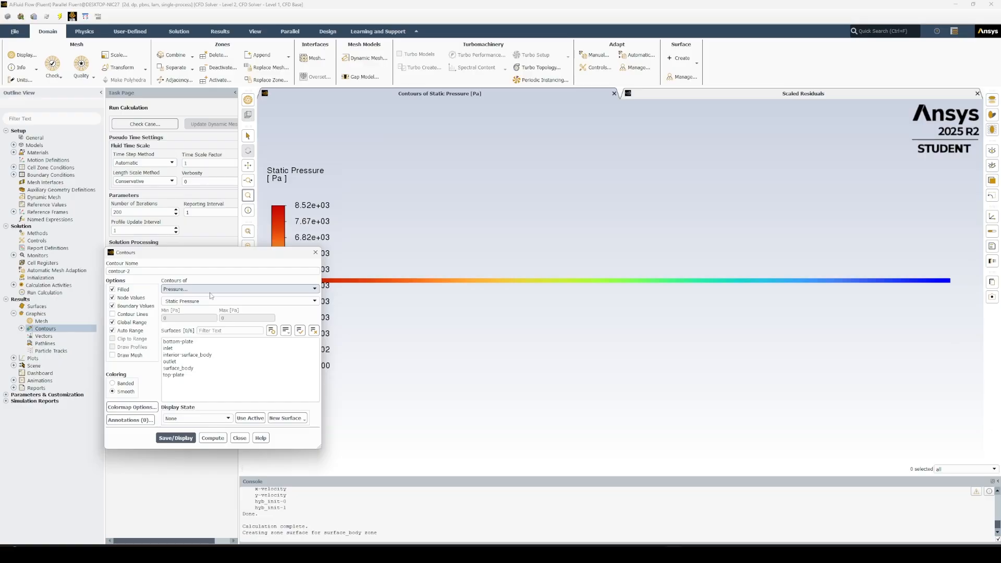
click(211, 291)
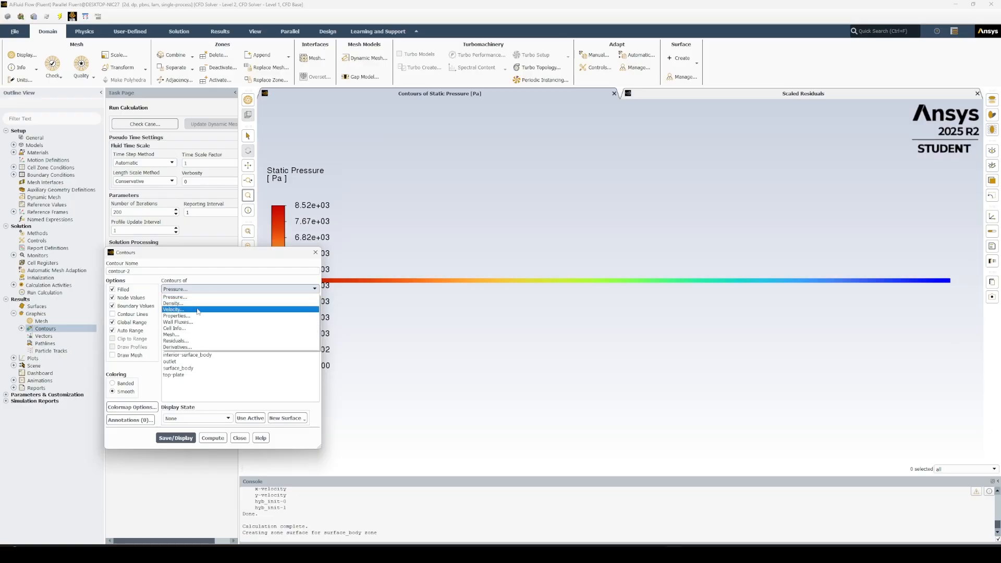
click(199, 310)
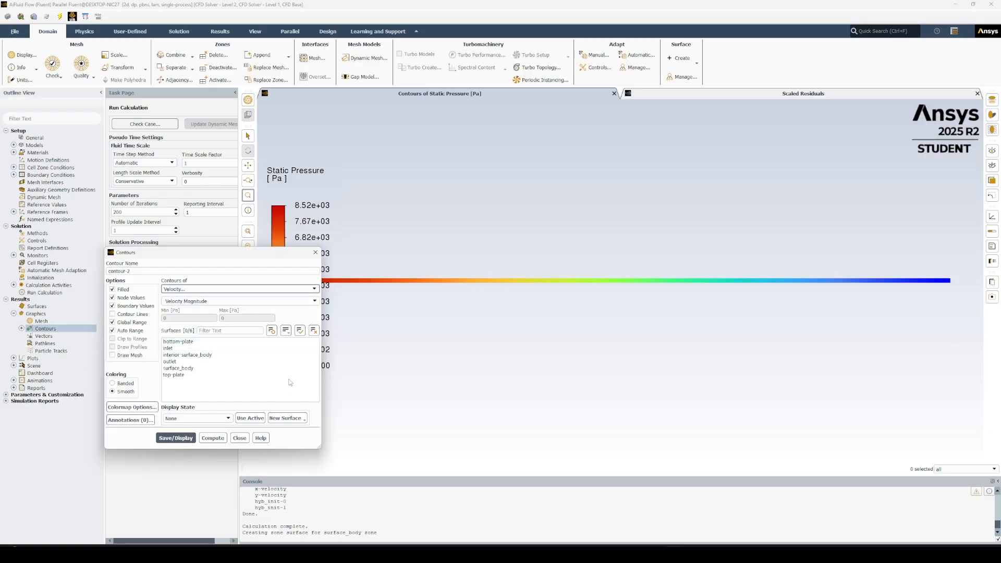
click(300, 331)
click(177, 438)
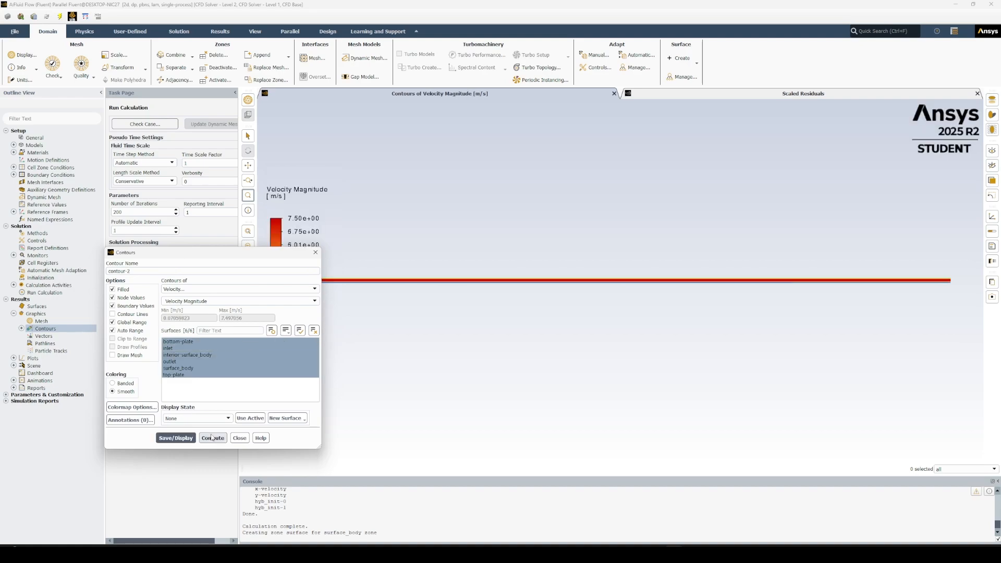
click(239, 438)
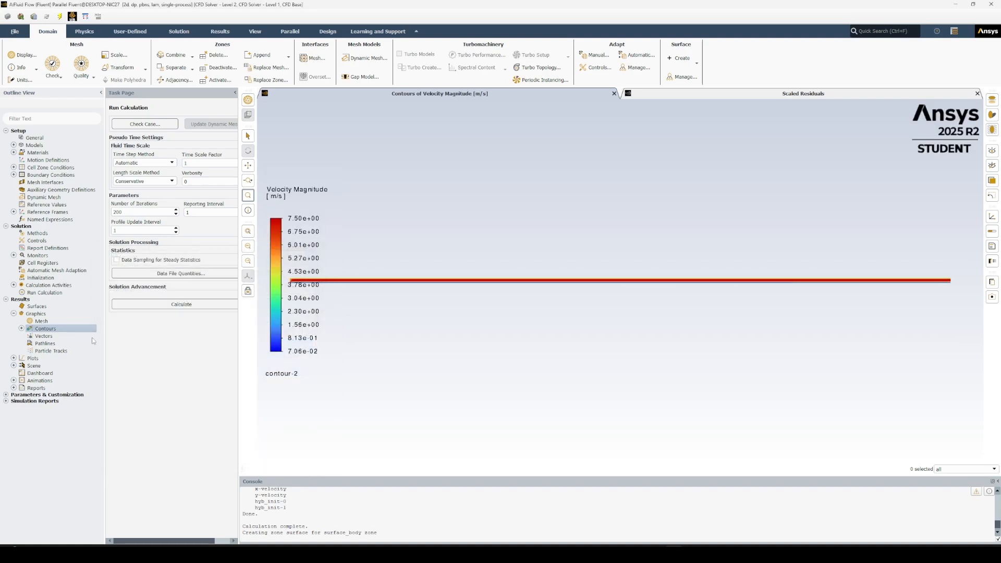
Create and display velocity vectors colored by velocity magnitude on all surfaces, using the 3d arrow style
right_click(54, 337)
click(61, 344)
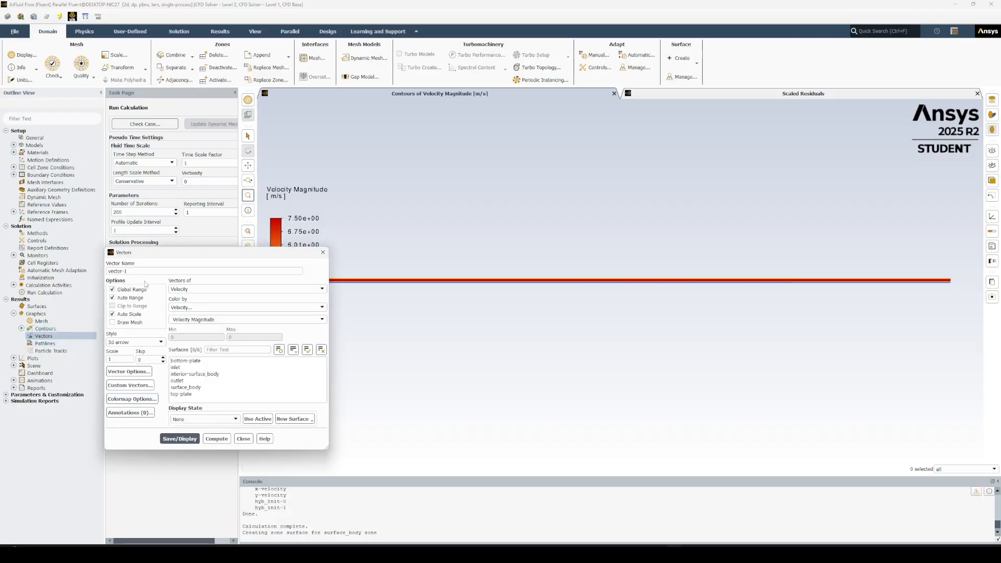
click(307, 349)
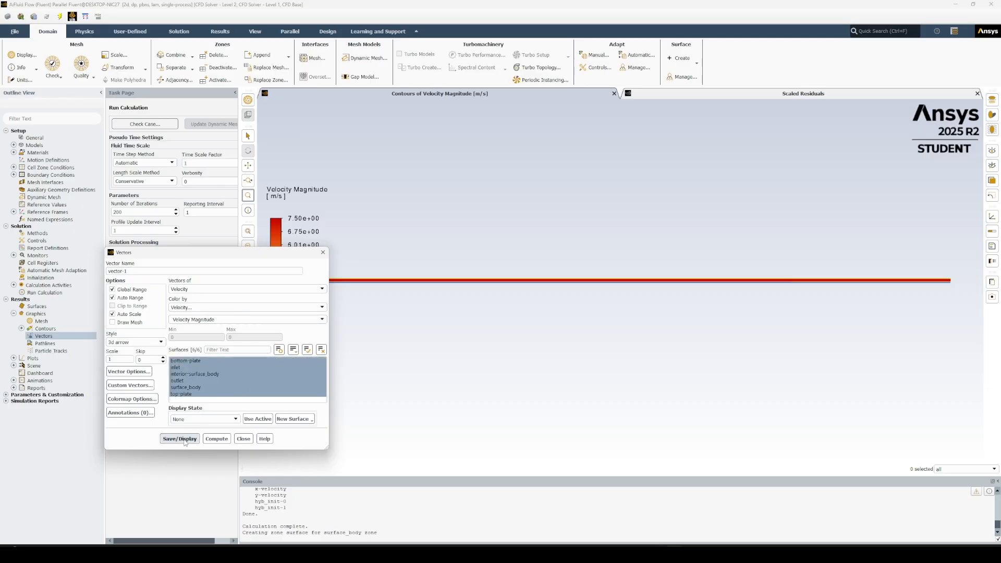
click(183, 439)
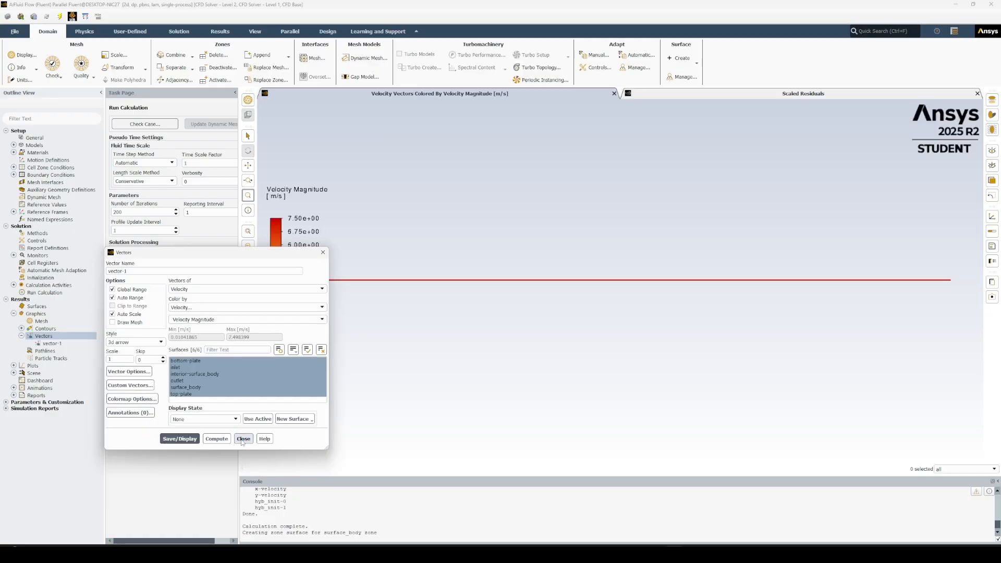
click(243, 440)
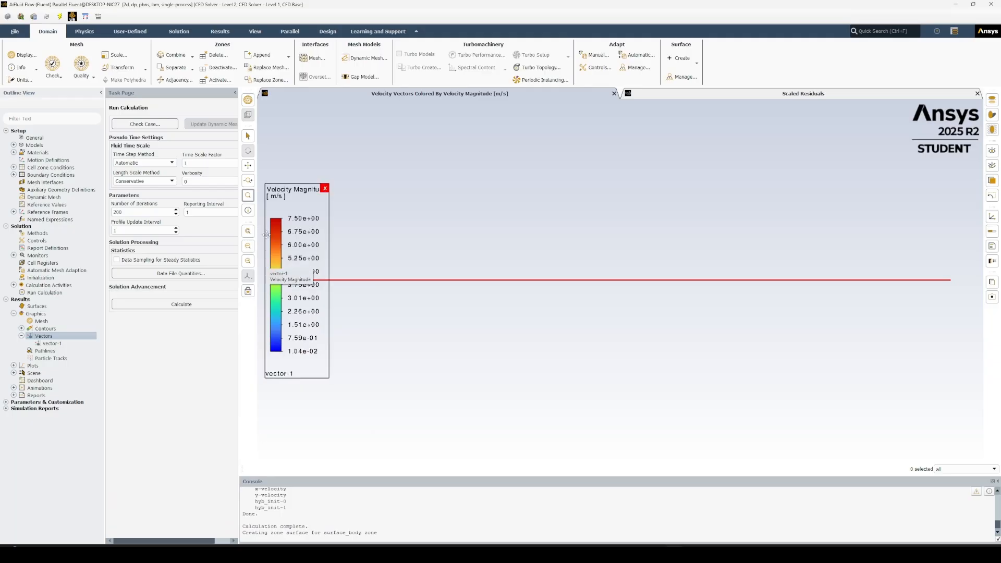
Examine the velocity vectors across the channel height, including the flow direction close to the bottom plate
drag(259, 232, 521, 306)
scroll(521, 307, up, 6)
scroll(520, 314, up, 8)
scroll(514, 292, up, 3)
scroll(518, 318, up, 2)
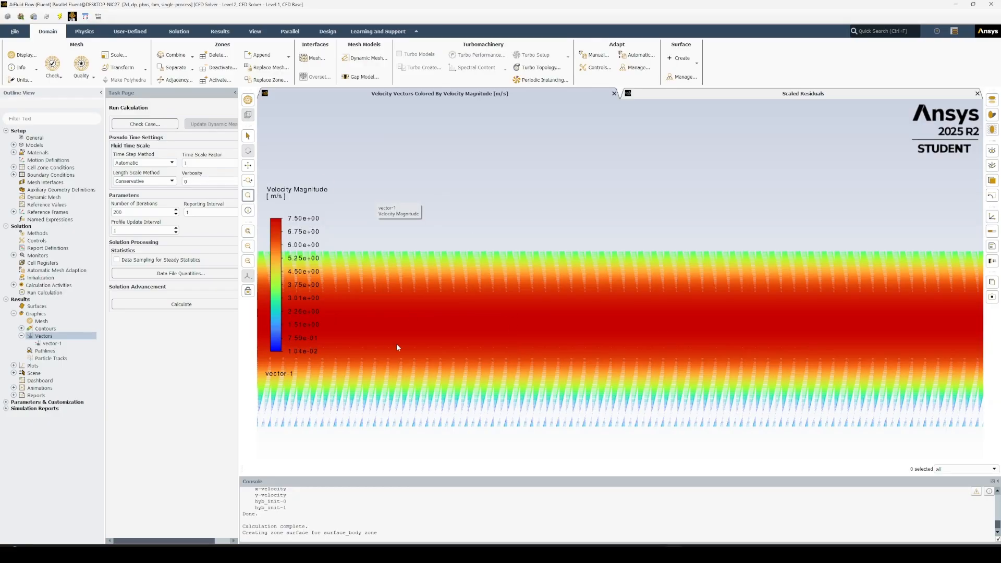
drag(370, 236, 553, 451)
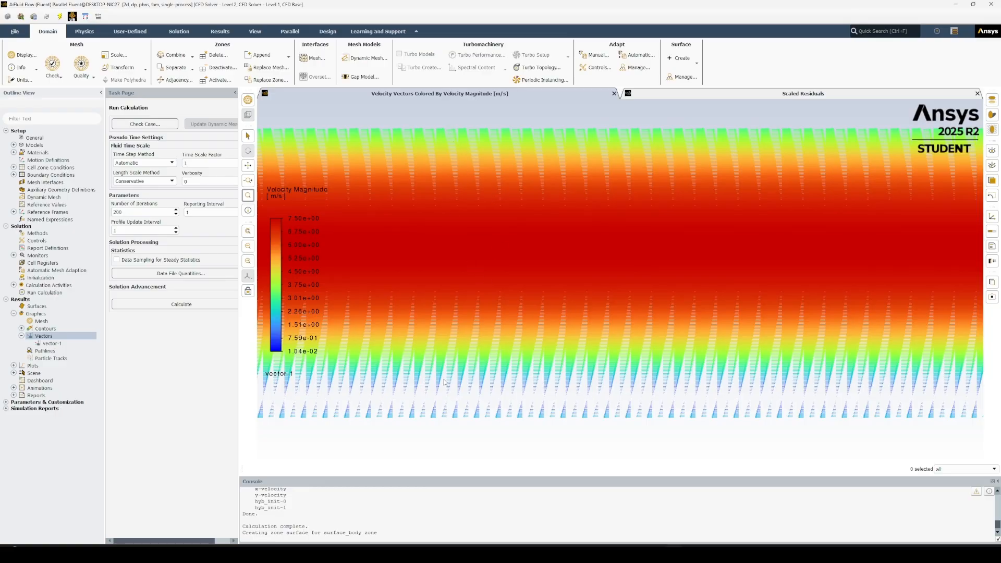
drag(415, 357, 533, 431)
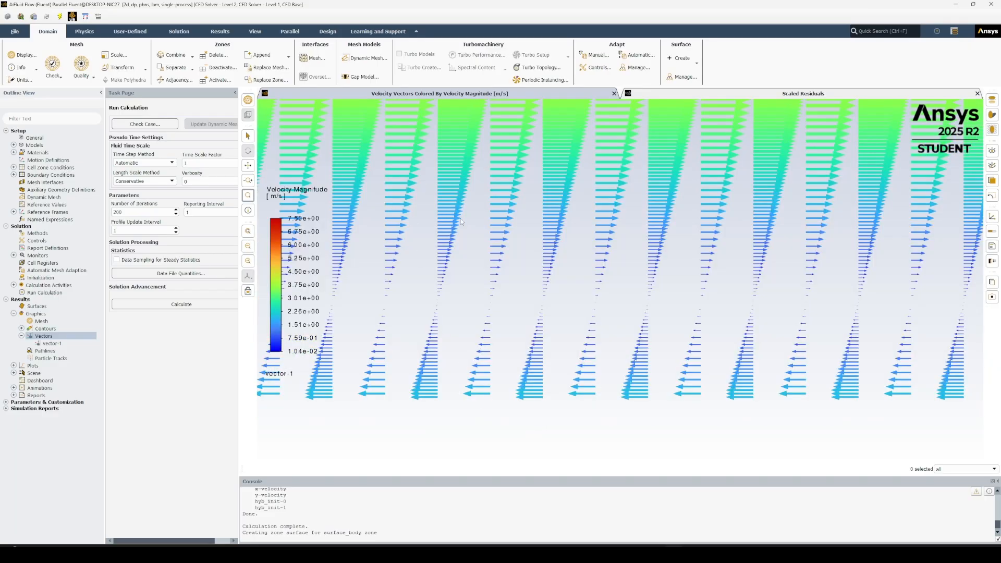
scroll(488, 236, up, 5)
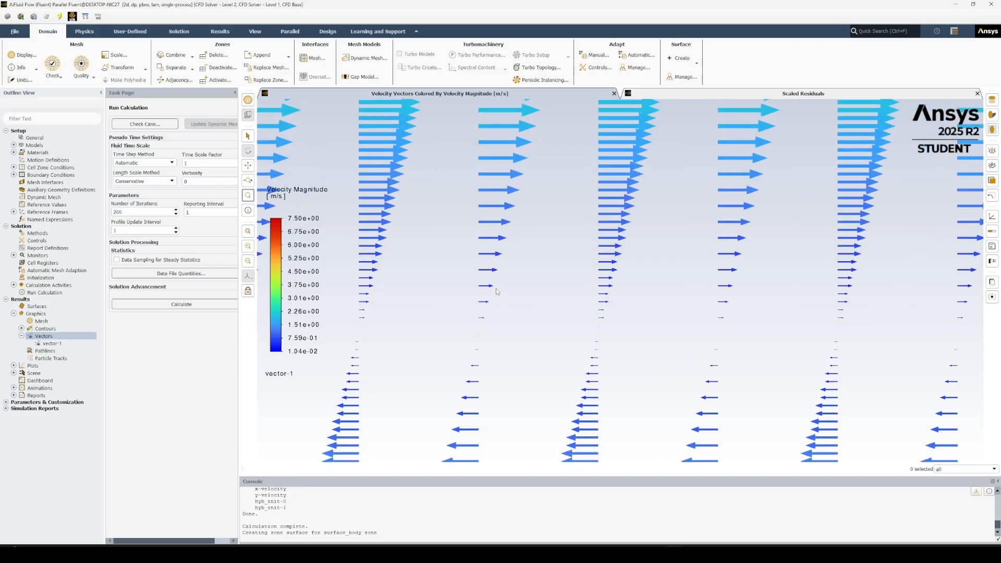
scroll(496, 287, down, 8)
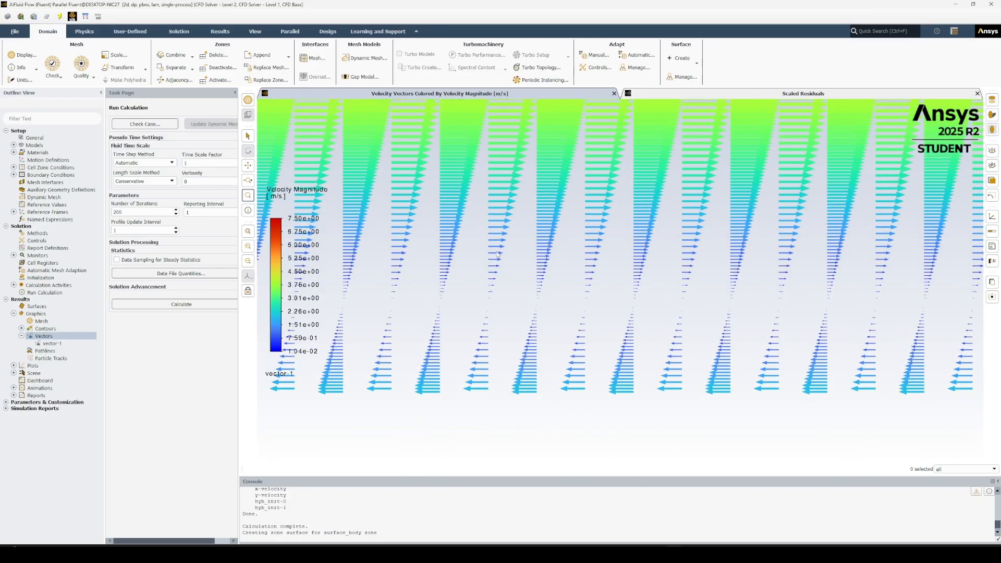
scroll(503, 228, down, 2)
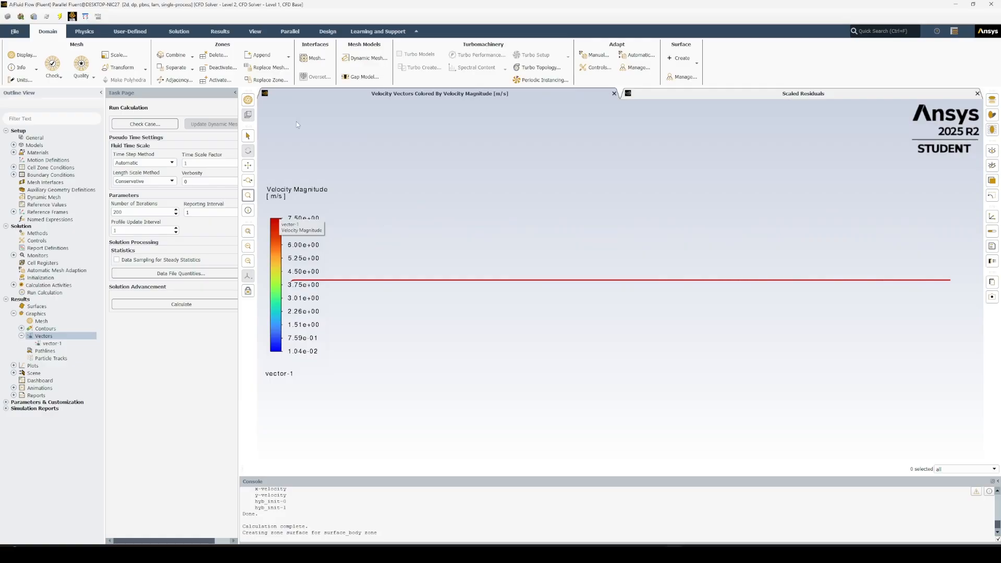
drag(408, 261, 612, 308)
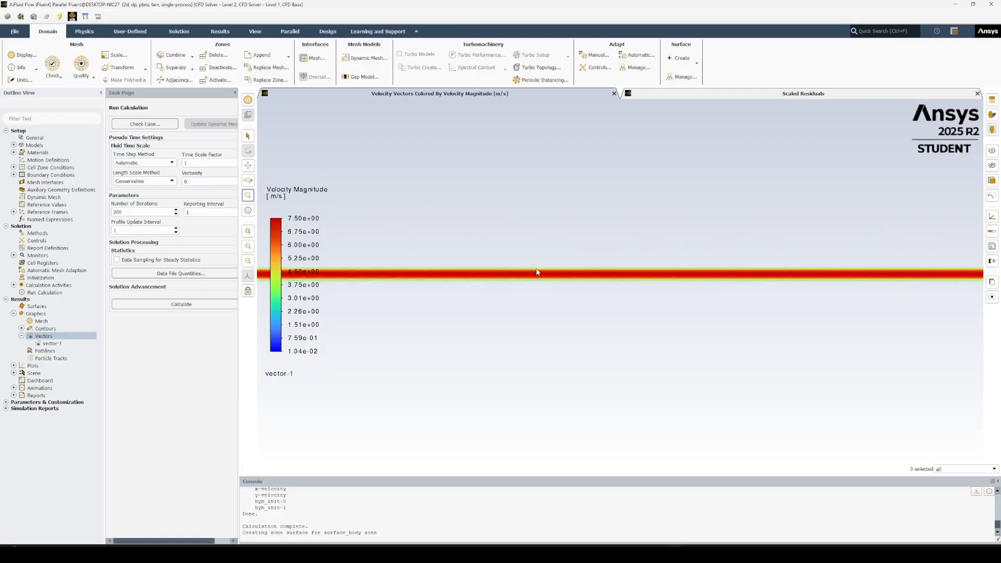
drag(436, 251, 508, 294)
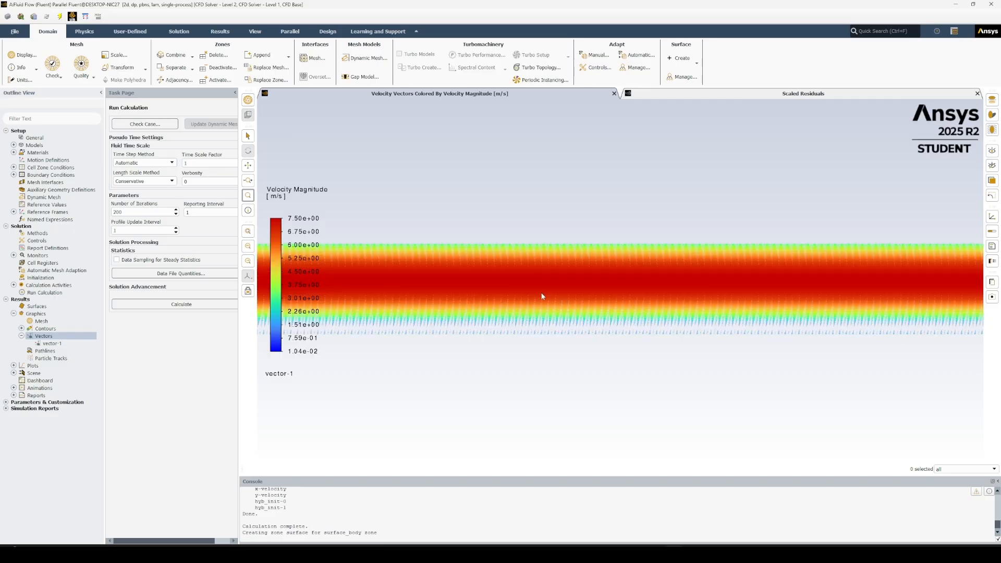
drag(414, 224, 598, 374)
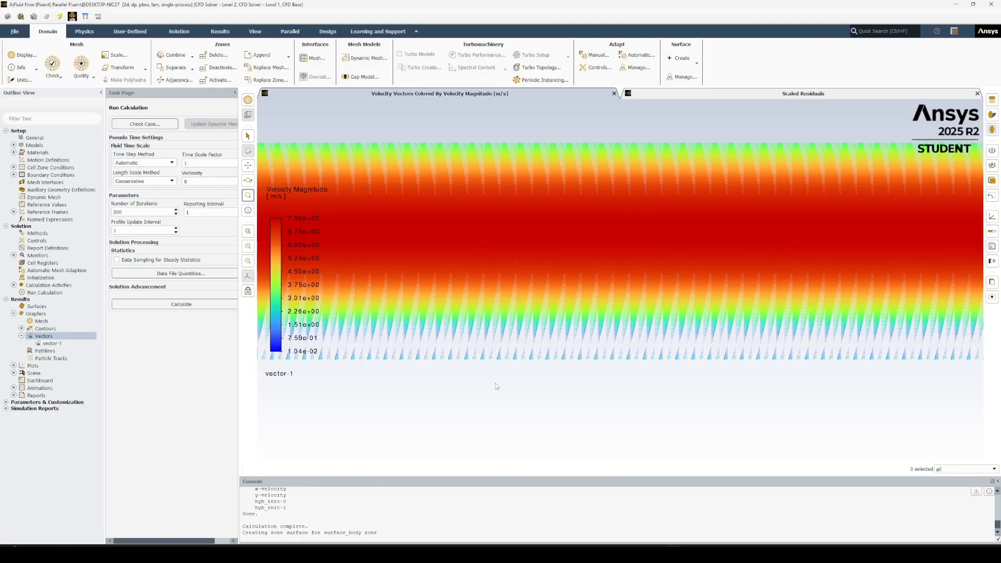
click(22, 336)
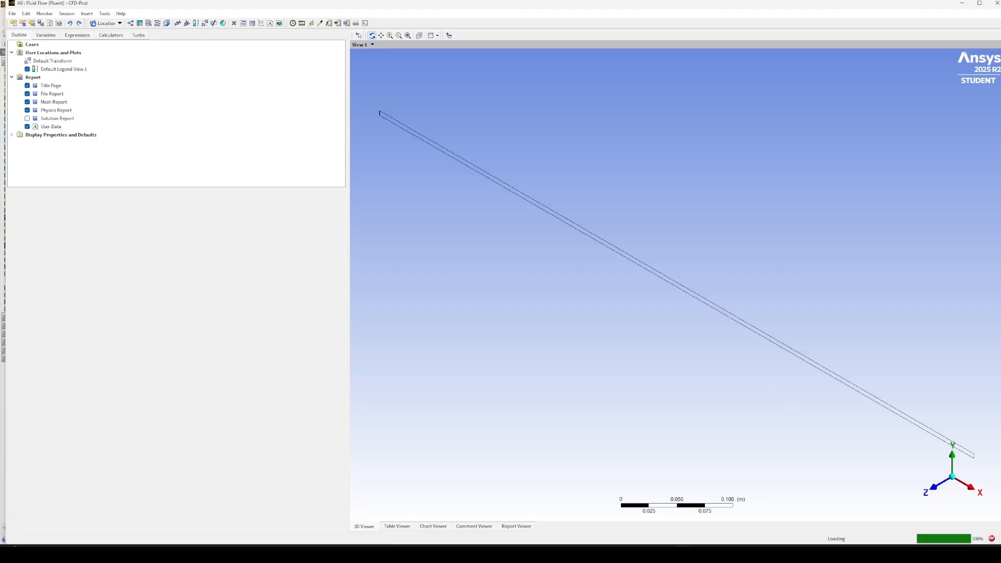
In CFD-Post, insert a line location named MidPoint
click(935, 491)
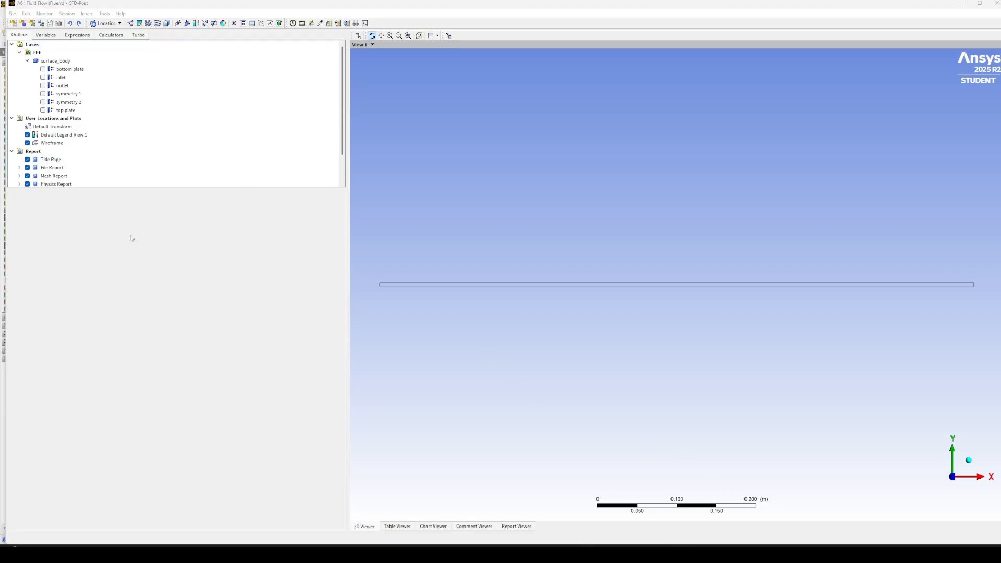
click(116, 24)
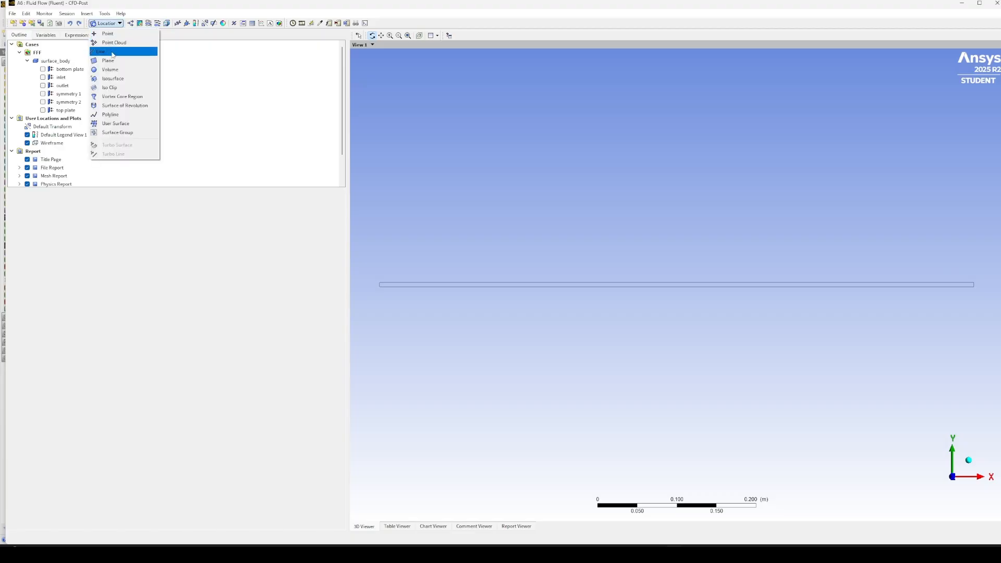
click(112, 52)
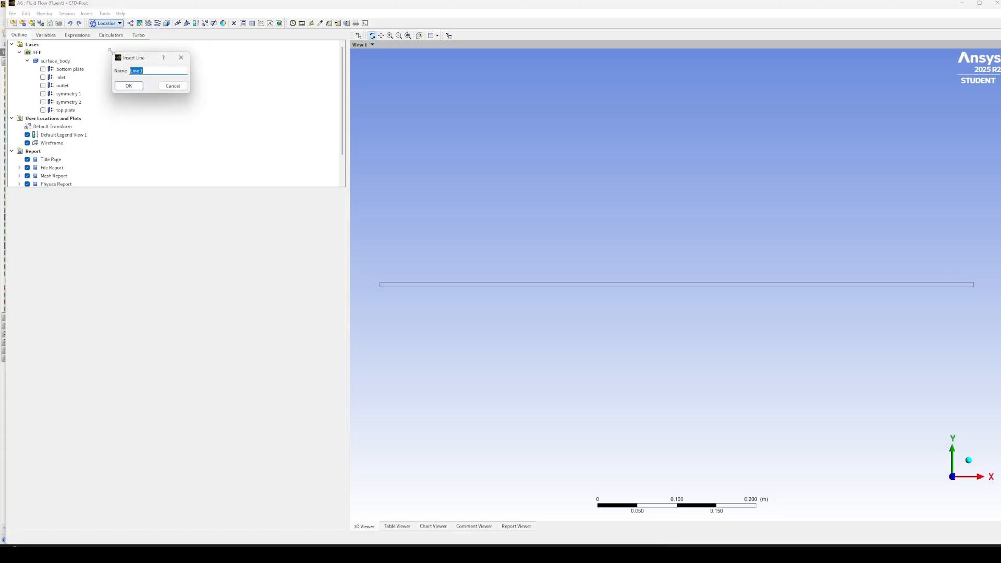
text(MidPoint)
click(130, 86)
Define the MidPoint line from (0.375, 0, 0) to (0.375, 0.005, 0) with 100 samples and apply it
click(81, 243)
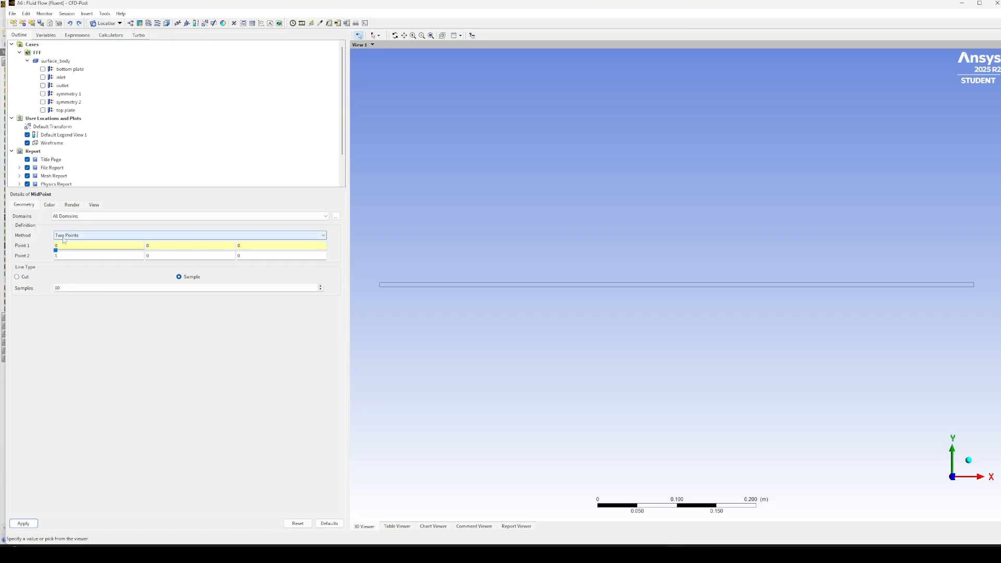
text(.375)
click(105, 257)
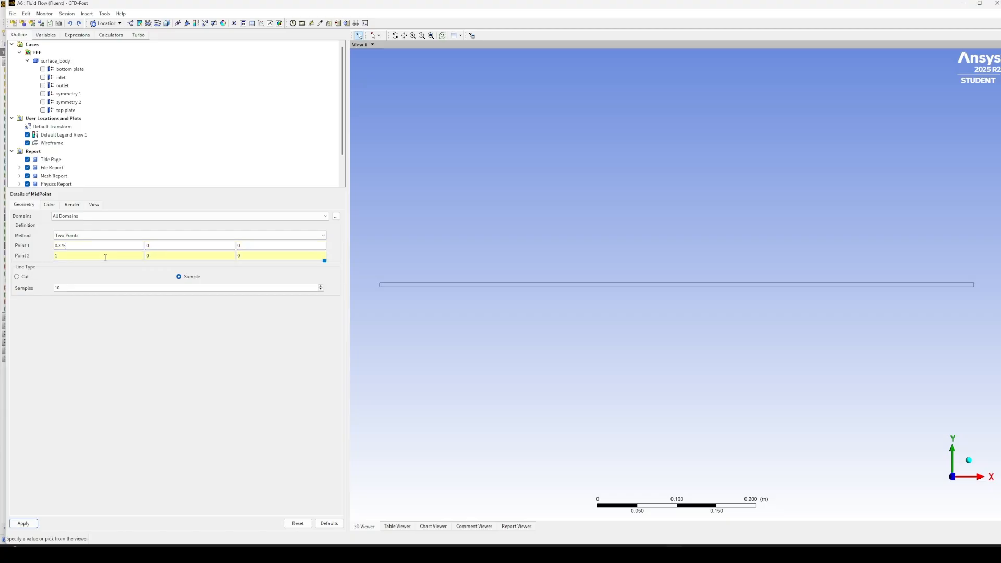
text(0.375)
click(163, 255)
text(0.005)
click(75, 288)
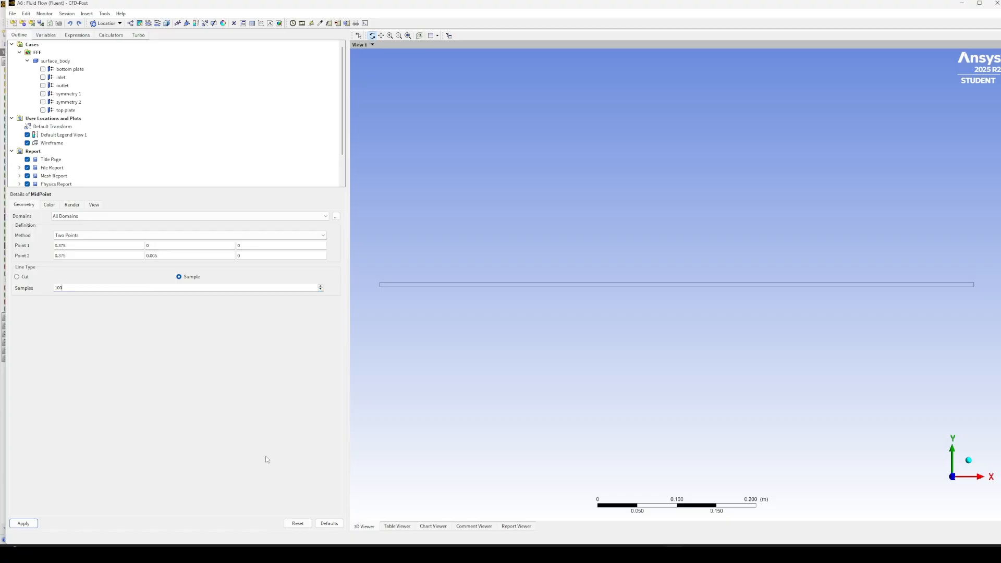
click(31, 522)
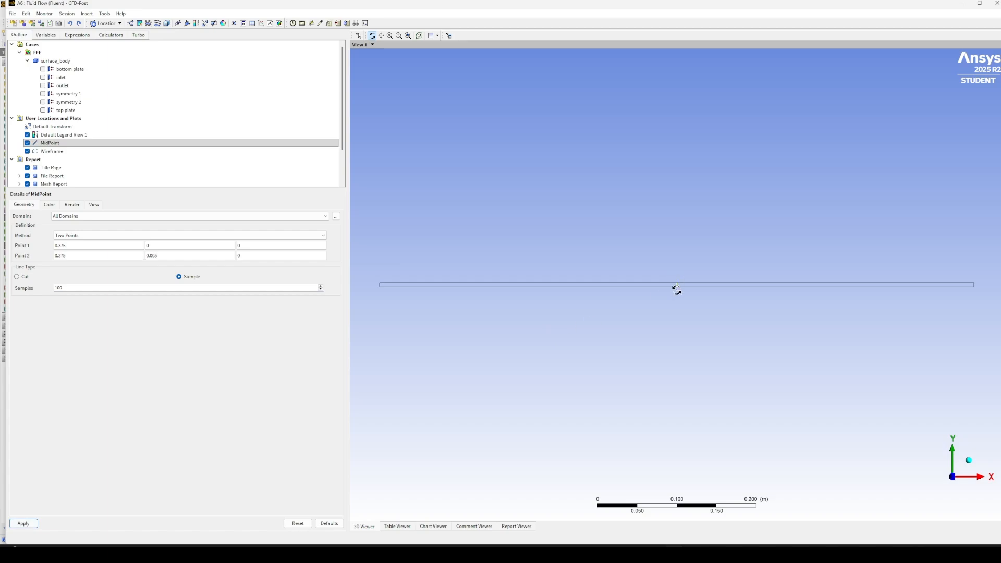
Insert a second line location named Endpoint
click(106, 23)
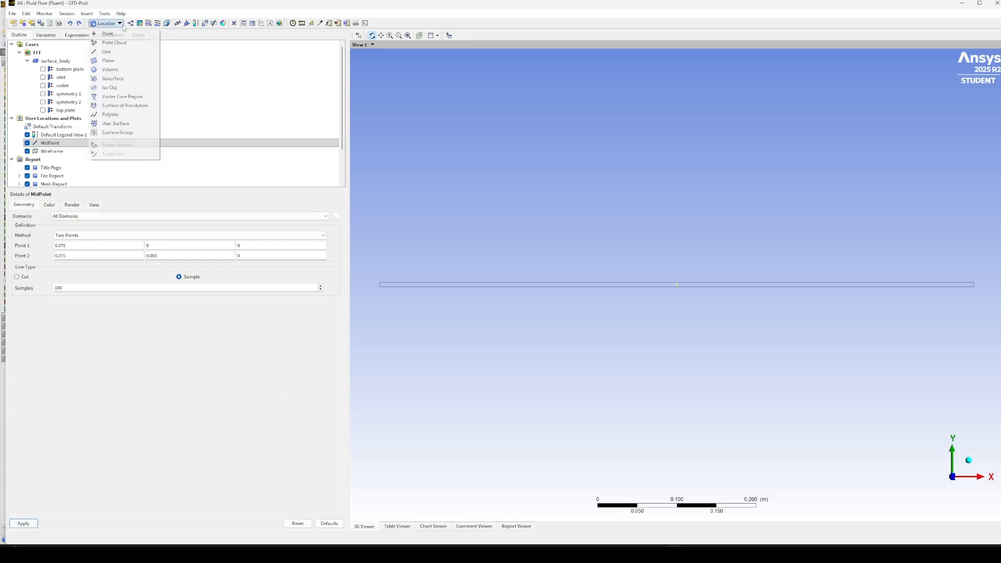
click(111, 51)
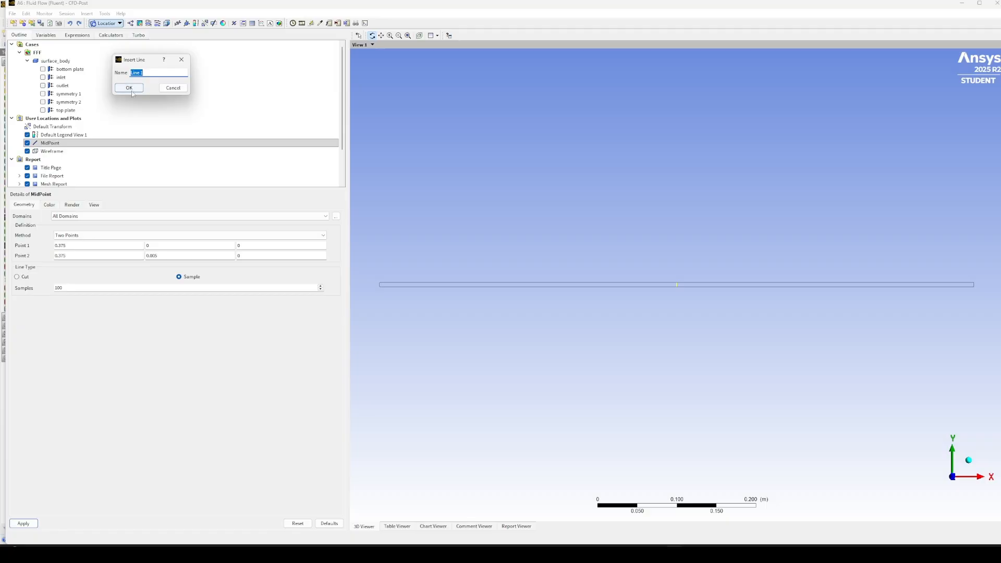
text(Endpoint)
click(137, 89)
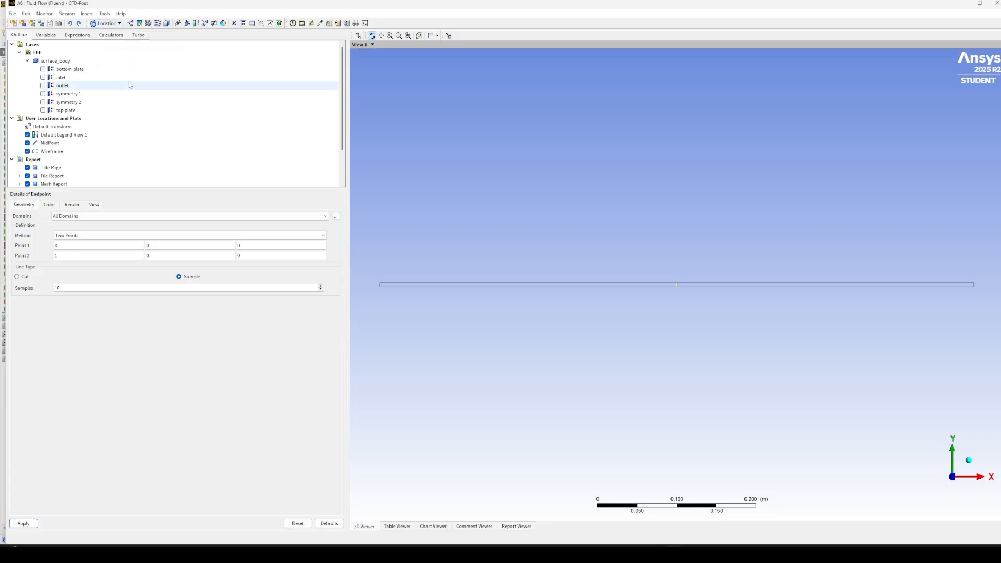
Define the Endpoint line from (0.7495, 0, 0) to (0.7495, 0.005, 0) with 100 samples and apply it
click(81, 245)
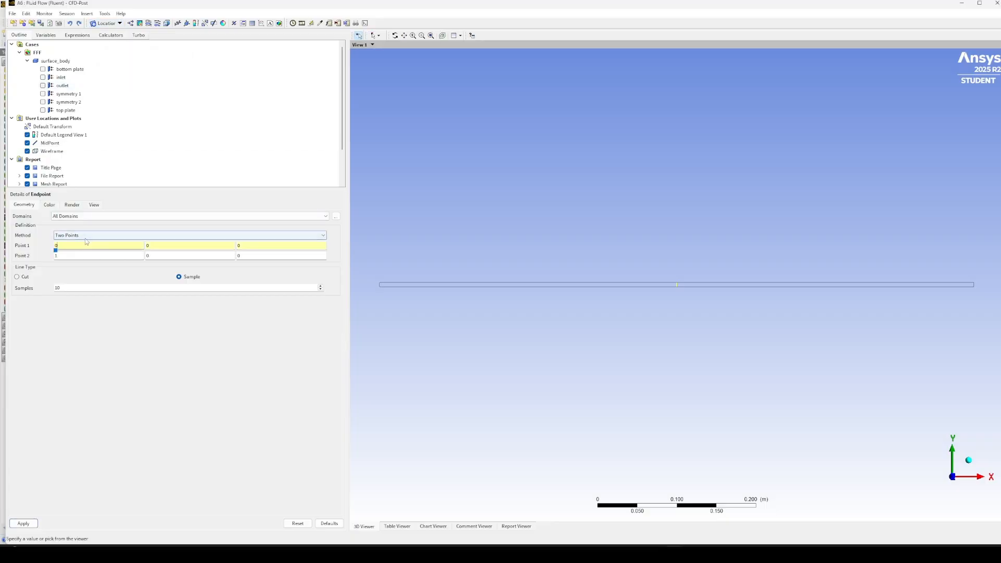
text(.7495)
click(106, 255)
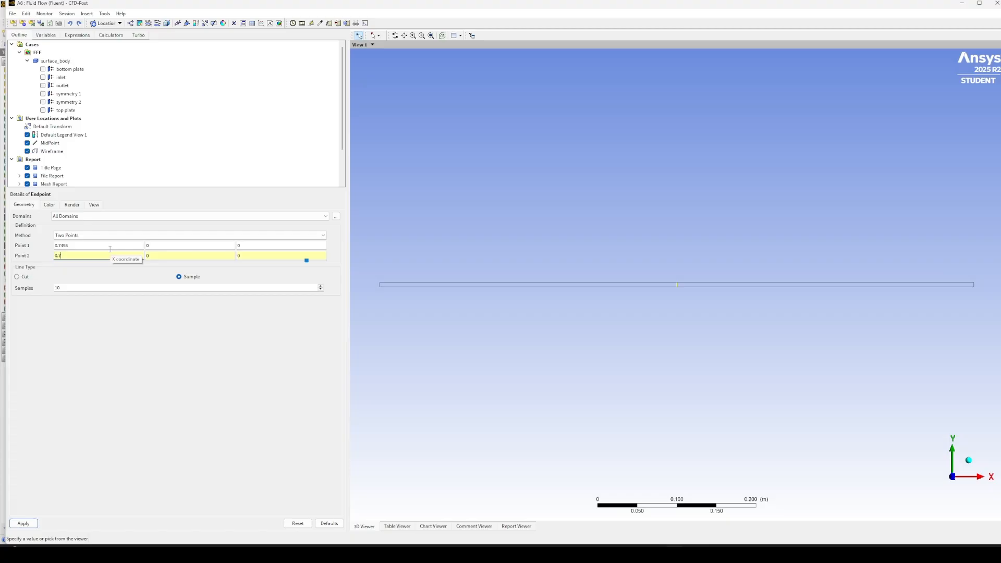
text(0.7495)
click(164, 256)
key(BackSpace)
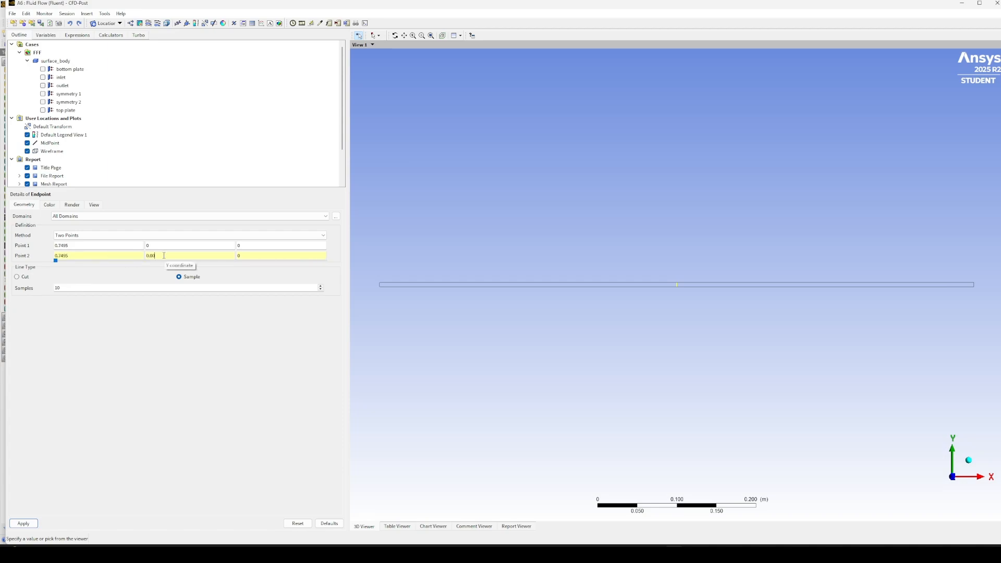
click(99, 288)
click(23, 524)
scroll(976, 286, up, 2)
scroll(990, 283, down, 1)
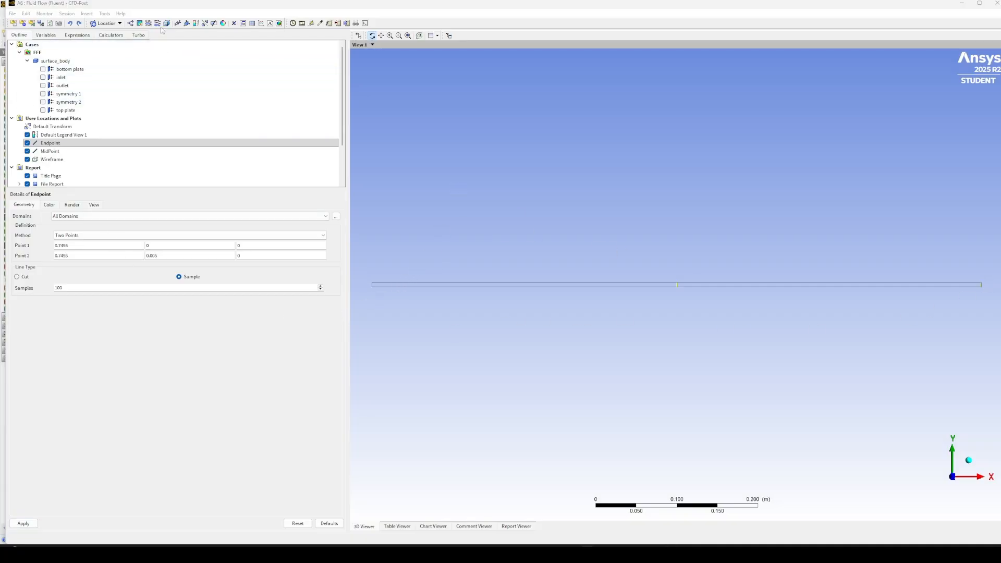
Insert a chart with its default name and title it Velocity Profile
click(263, 23)
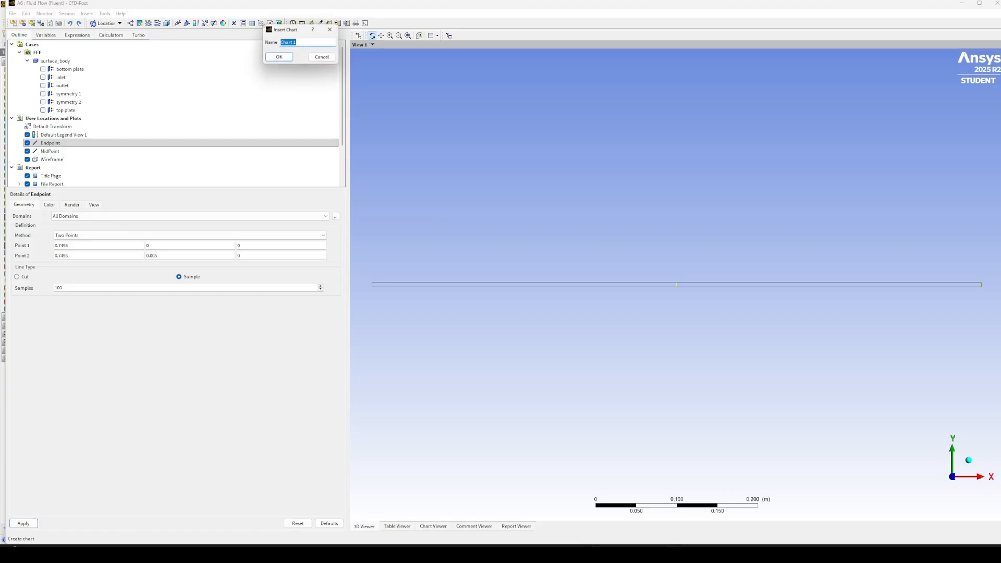
click(279, 57)
key(BackSpace)
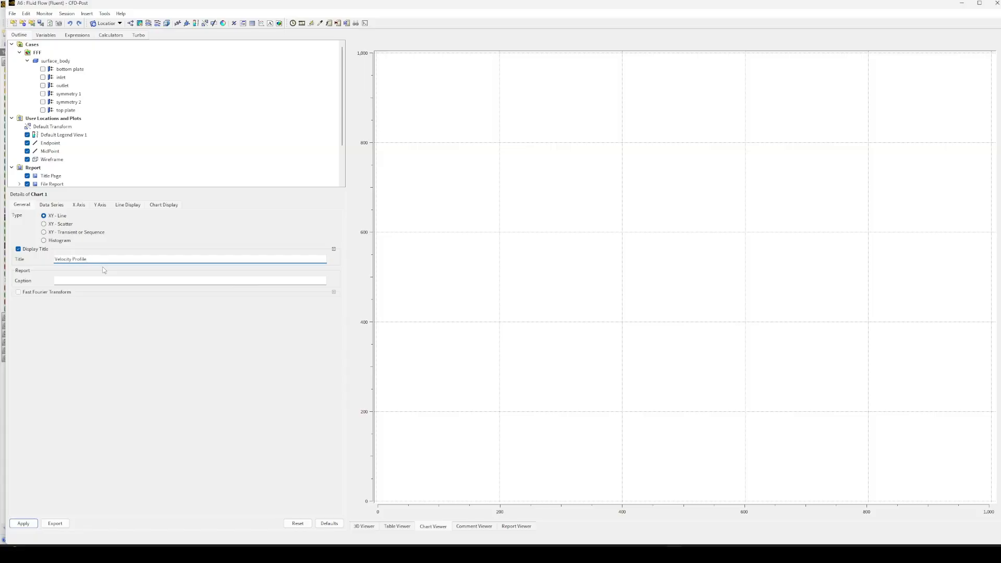
Name the chart's first data series Midpoint, assign it the MidPoint location and apply it
click(51, 205)
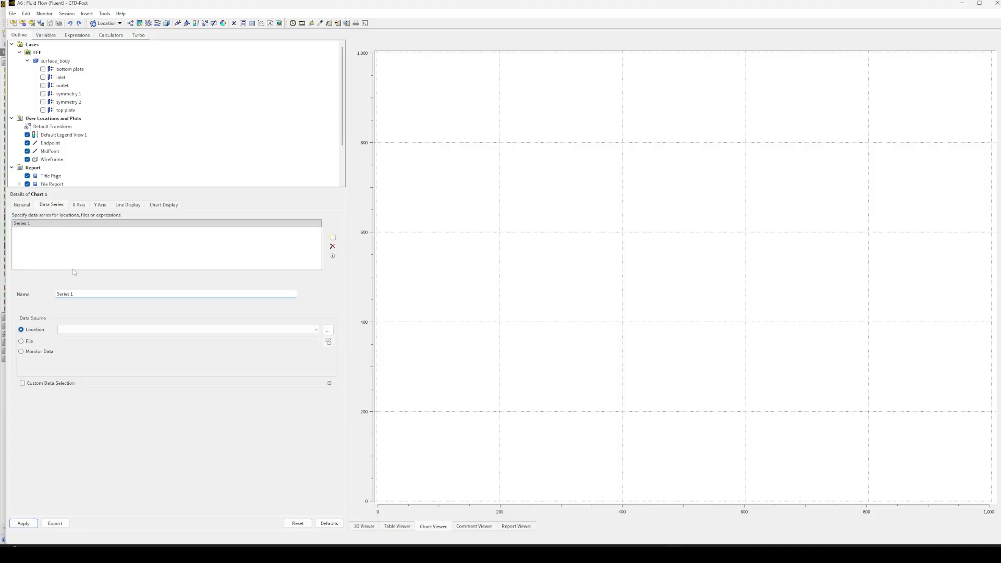
triple_click(85, 294)
text(Midpoint)
click(85, 330)
click(79, 344)
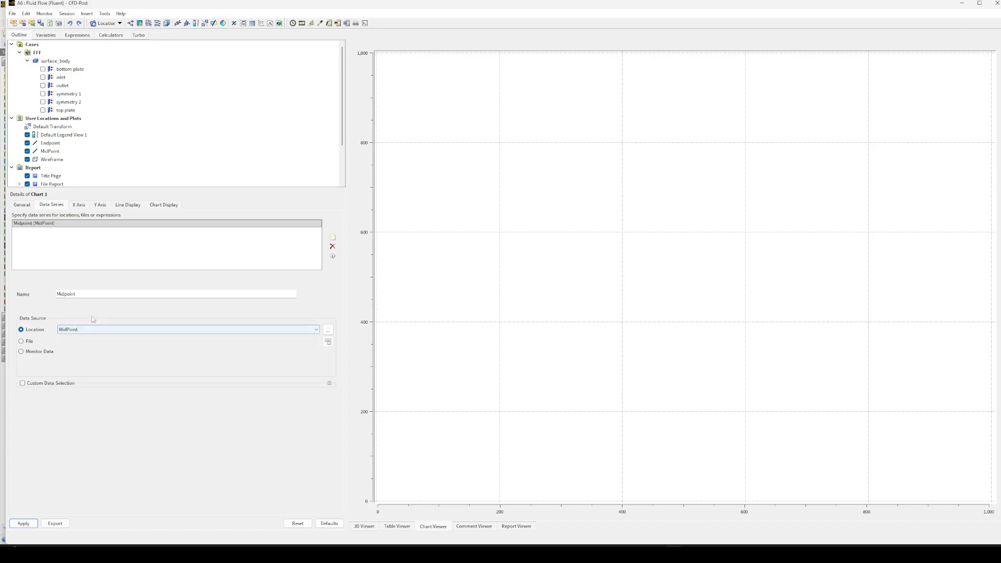
click(23, 523)
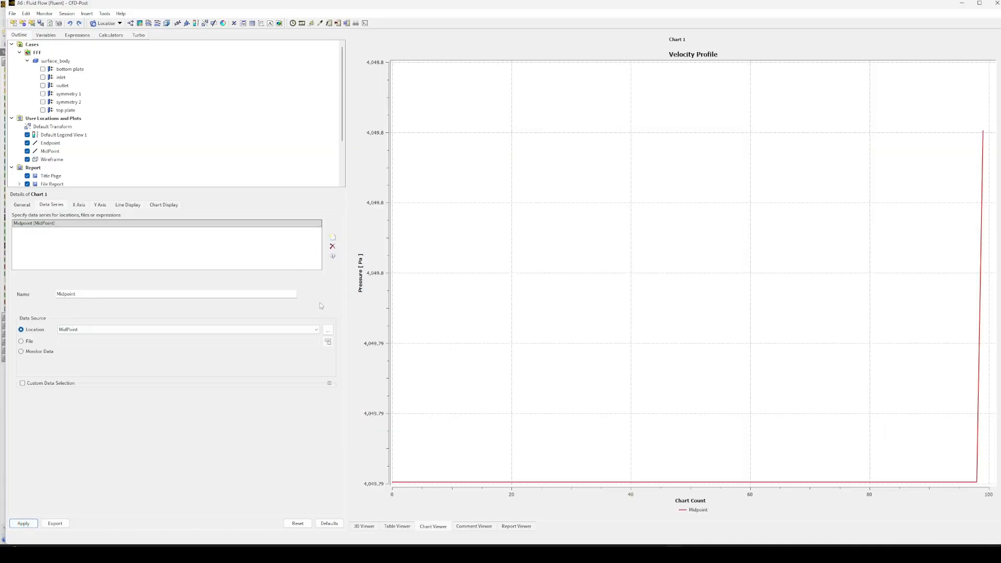
Add a second data series named Endpoint that uses the Endpoint location
click(334, 239)
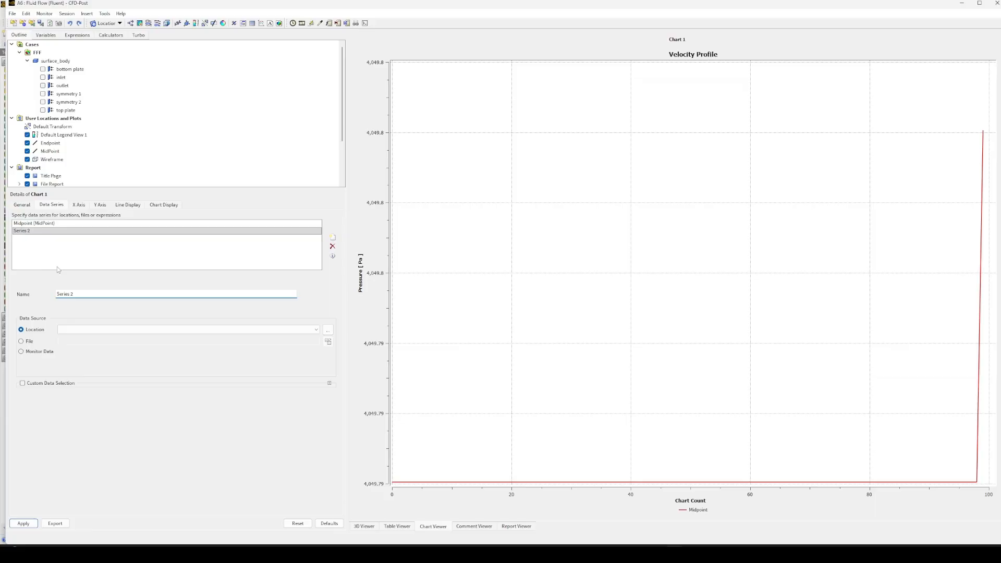
drag(74, 295, 55, 295)
text(Endpoint)
click(73, 330)
click(81, 340)
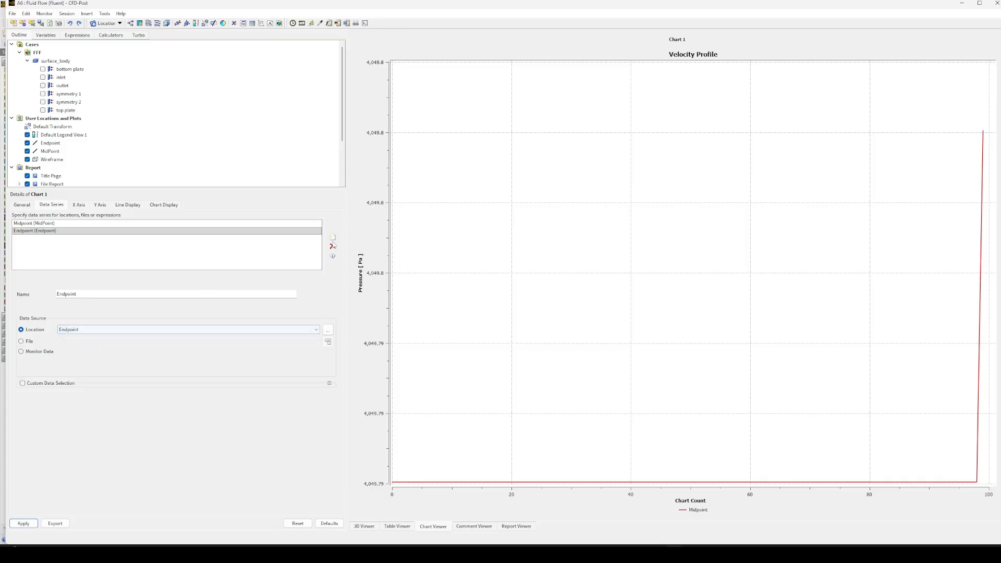
click(332, 237)
click(24, 524)
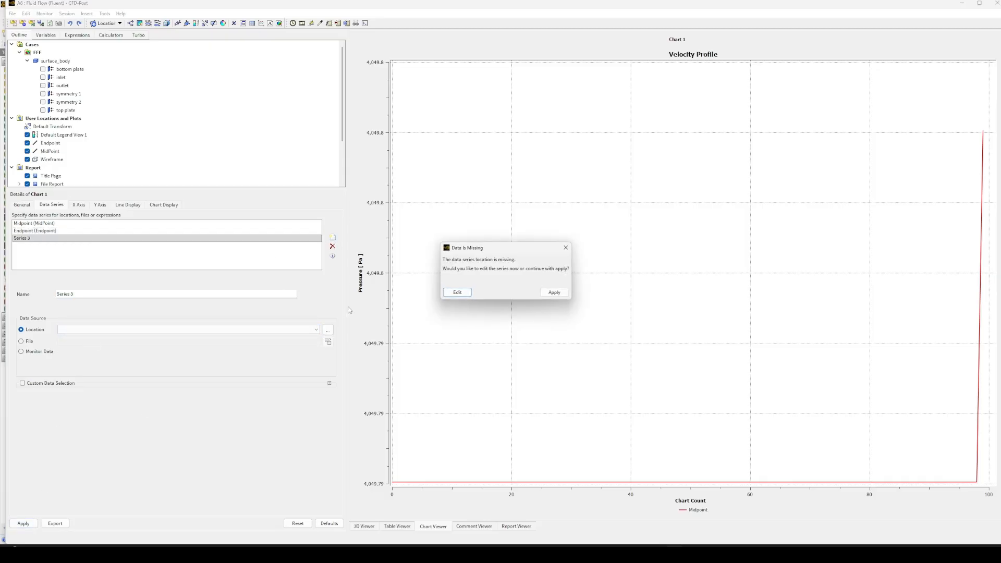
click(457, 292)
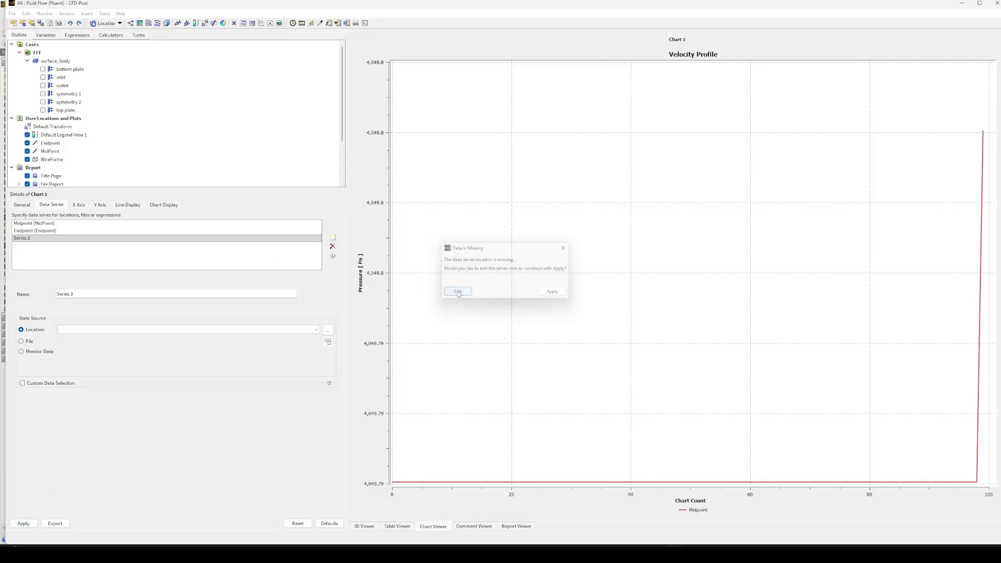
click(332, 246)
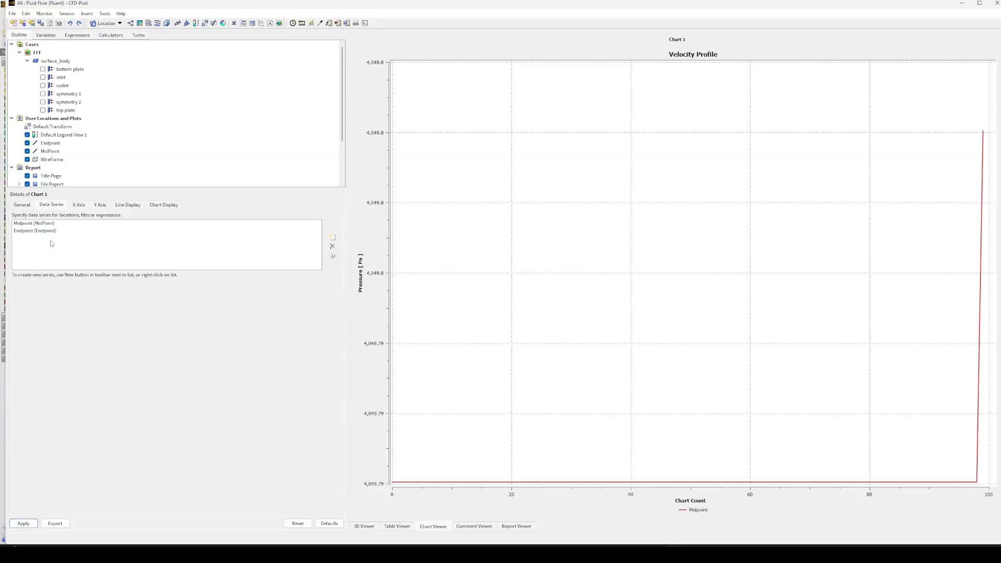
Apply the two data series and plot them with Velocity on the X axis and Y on the Y axis
click(23, 523)
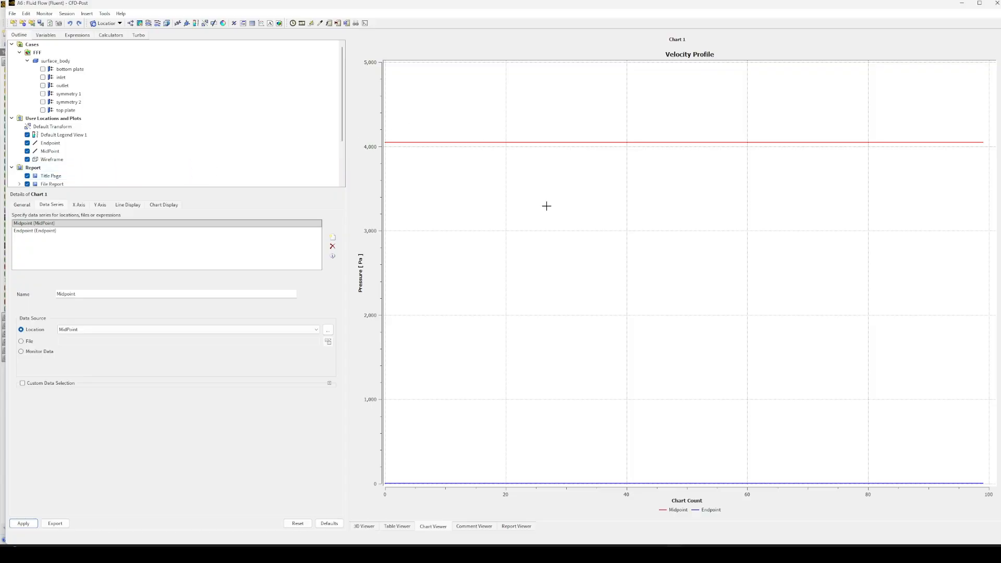
click(77, 206)
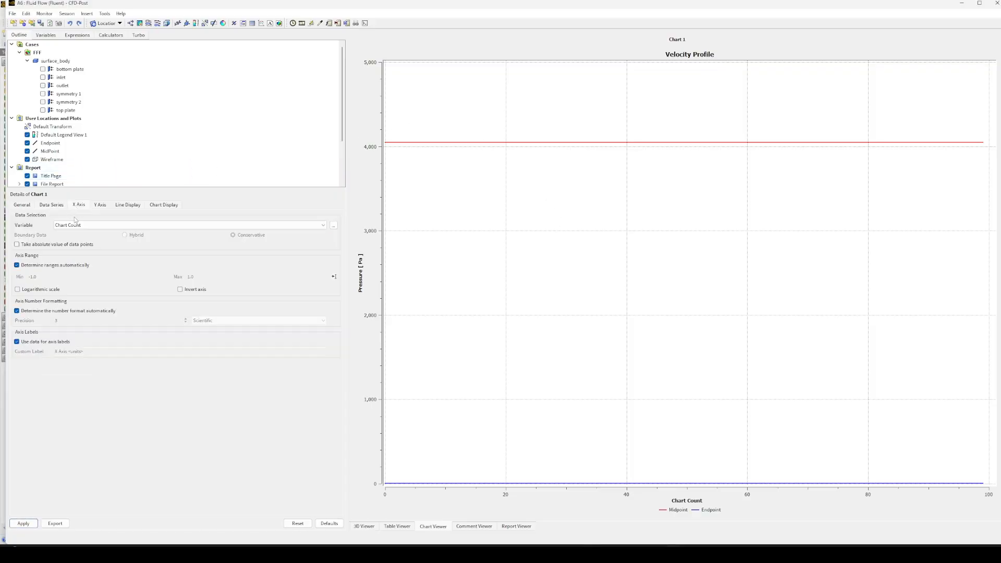
click(74, 225)
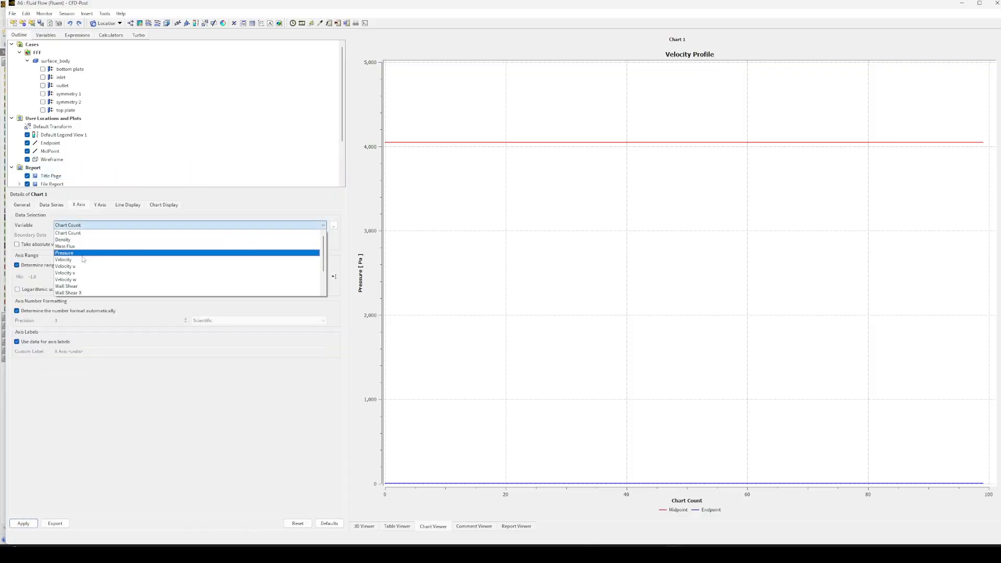
click(105, 236)
click(100, 205)
click(86, 225)
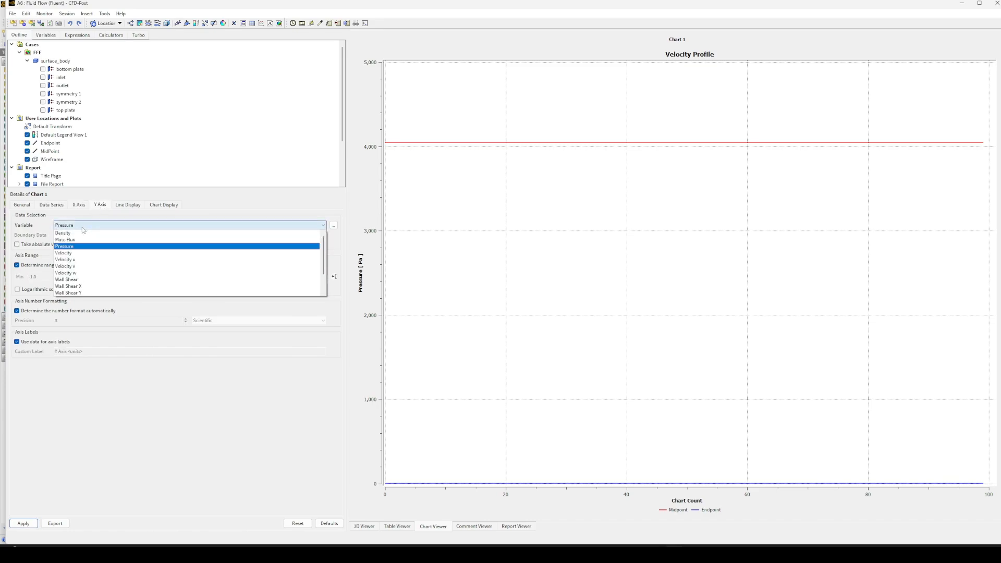
scroll(100, 270, down, 3)
click(74, 286)
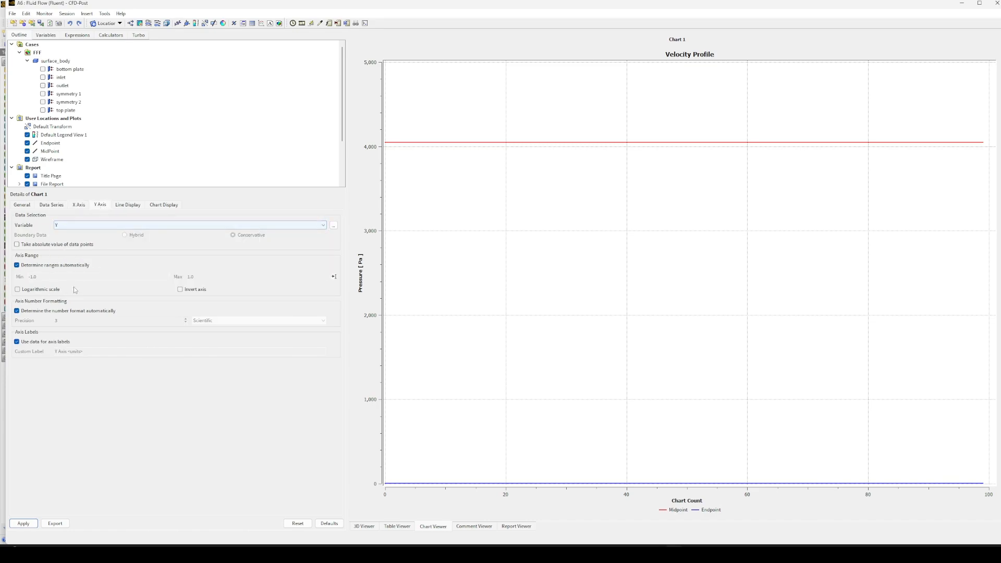
click(26, 524)
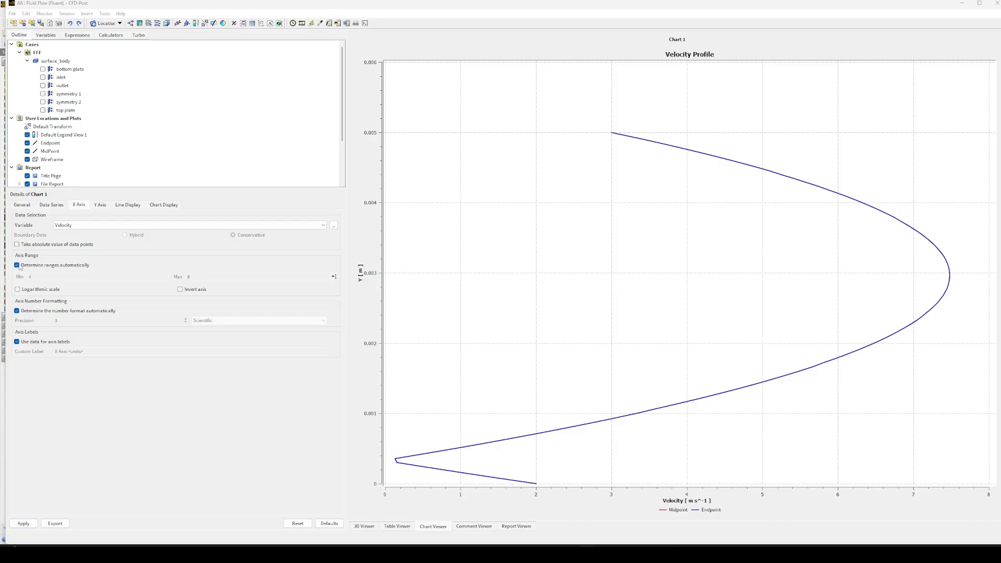
Turn off automatic ranging for the chart's X axis, set its minimum to 2 and apply the change
click(17, 266)
double_click(39, 277)
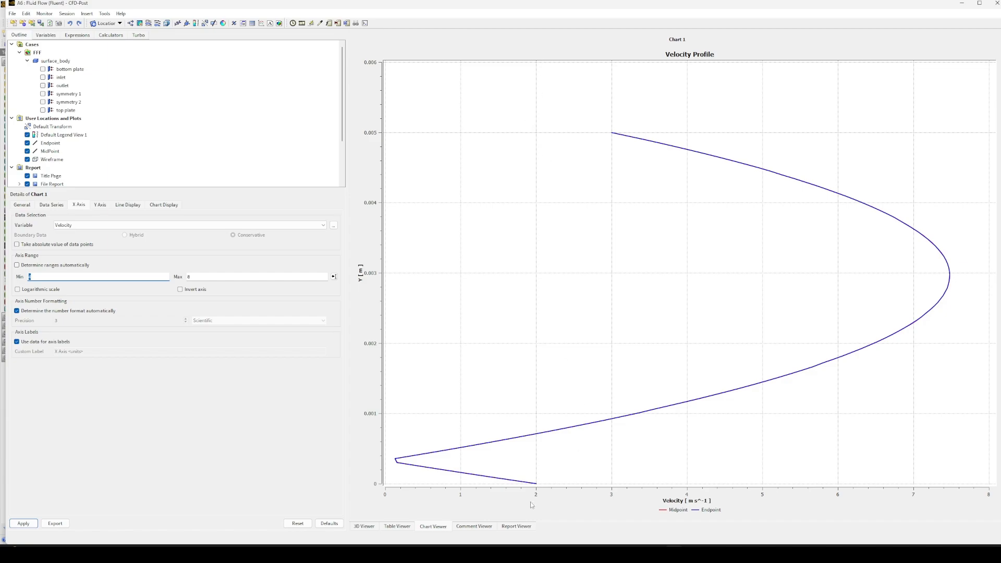
text(2)
click(23, 523)
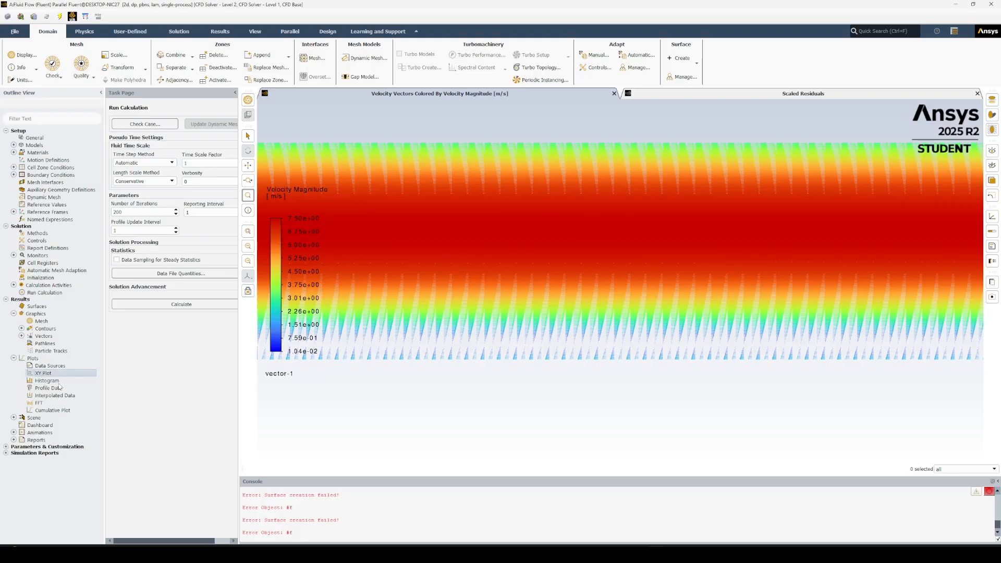
In Fluent, start a new XY plot with X Velocity as the Y axis function and Direction Vector on the X axis
double_click(43, 373)
click(288, 289)
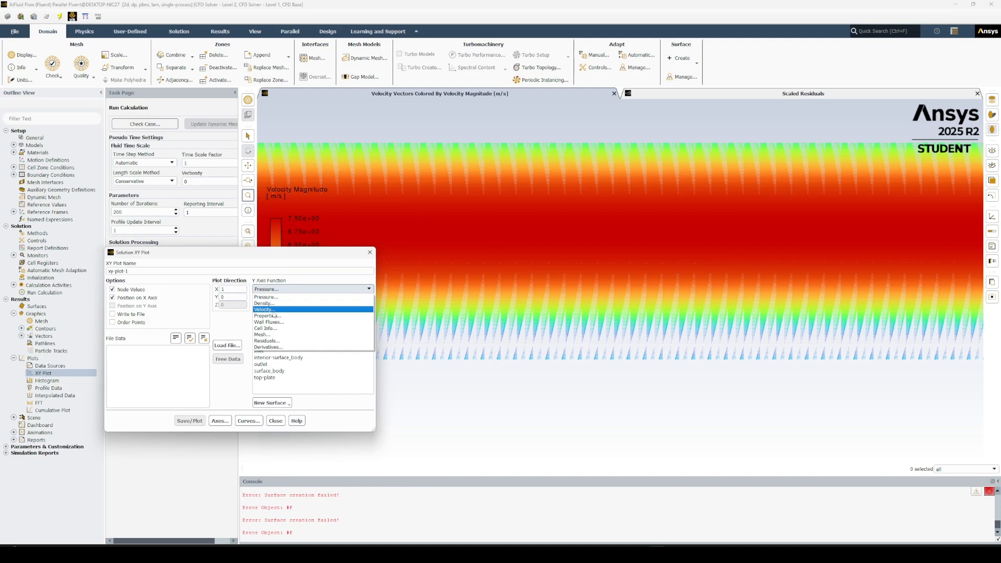
click(273, 309)
click(336, 301)
click(335, 302)
click(368, 302)
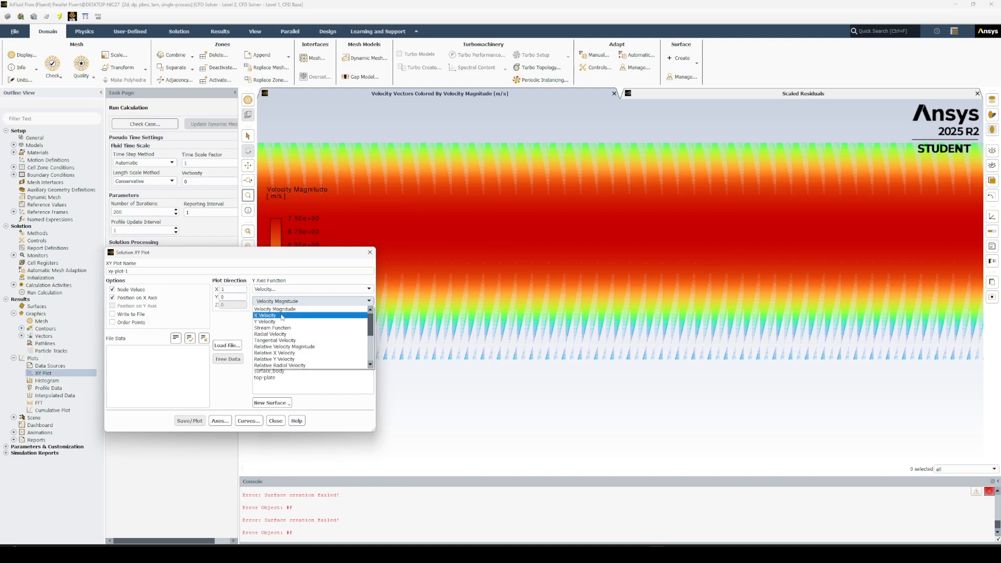
click(296, 322)
click(322, 321)
click(320, 321)
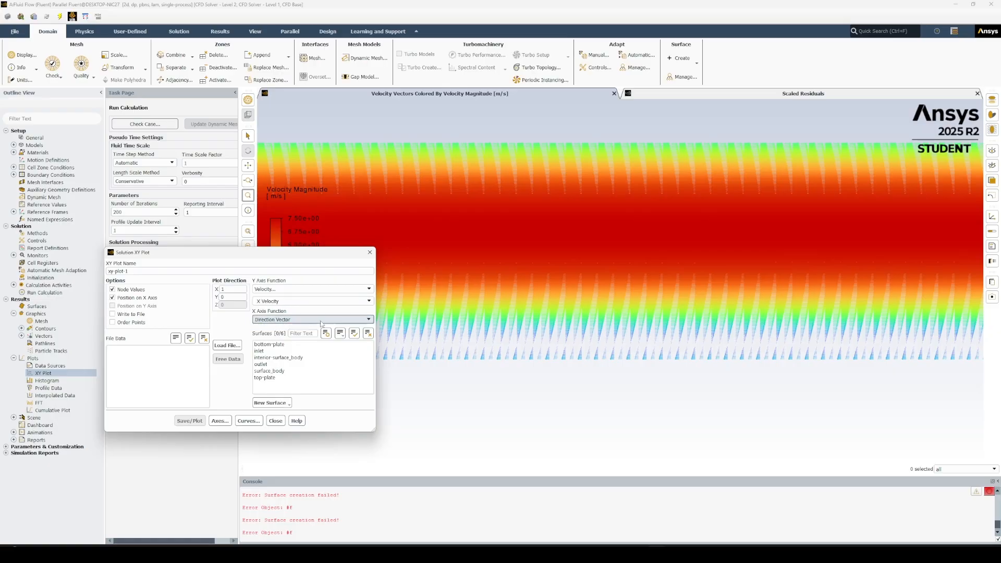
Set the plot direction to X 0 and Y 1, and select all surfaces for the XY plot
click(240, 289)
key(BackSpace)
text(0)
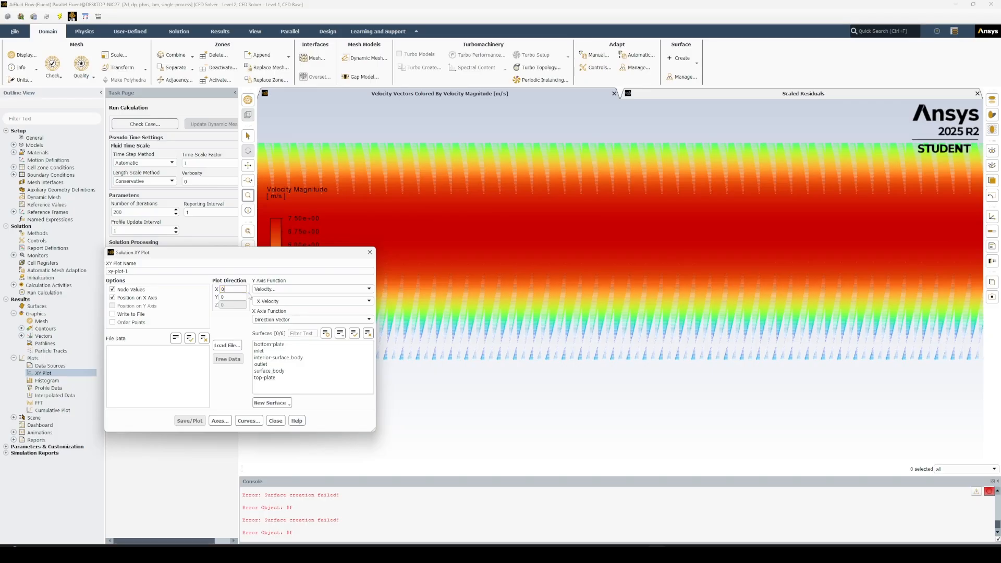
click(237, 296)
click(354, 334)
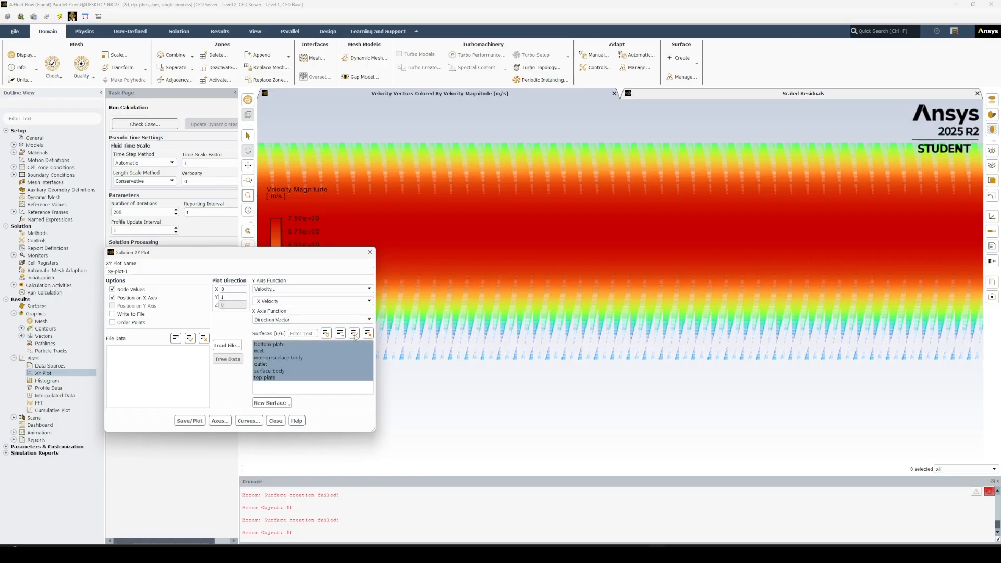
Start a new line surface from the XY plot setup and name it max-velocity*height
click(269, 403)
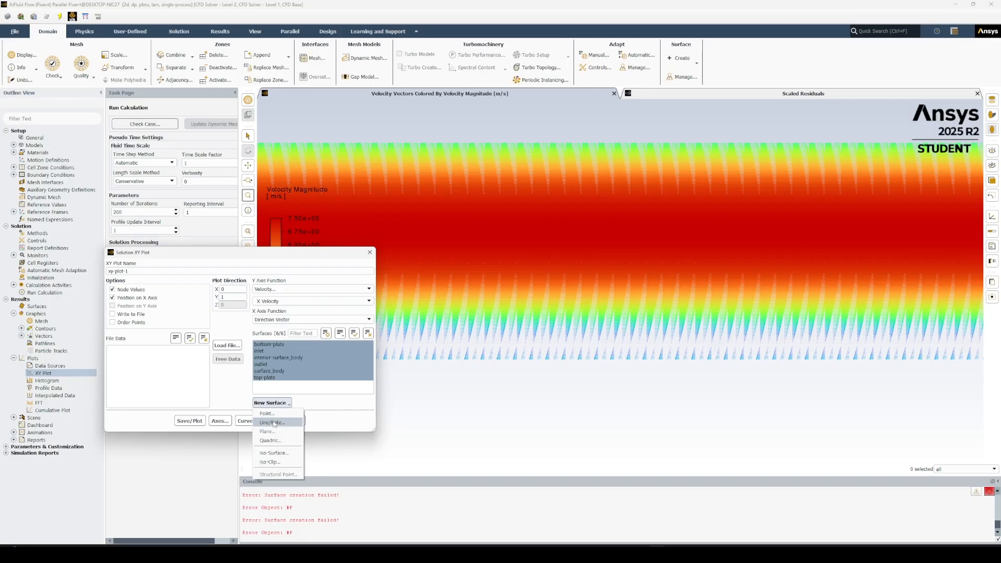
click(272, 422)
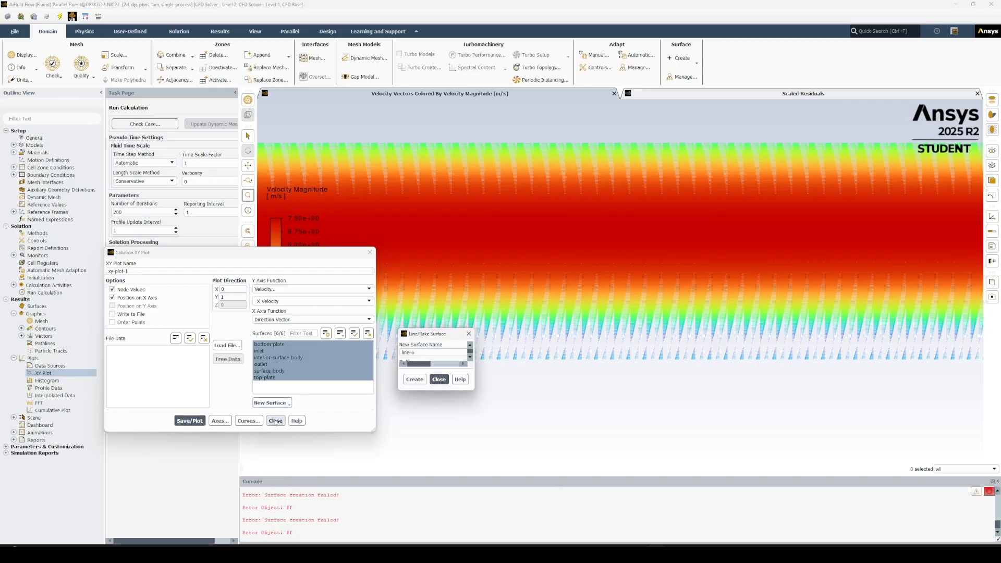
triple_click(430, 352)
text(max-velocity*)
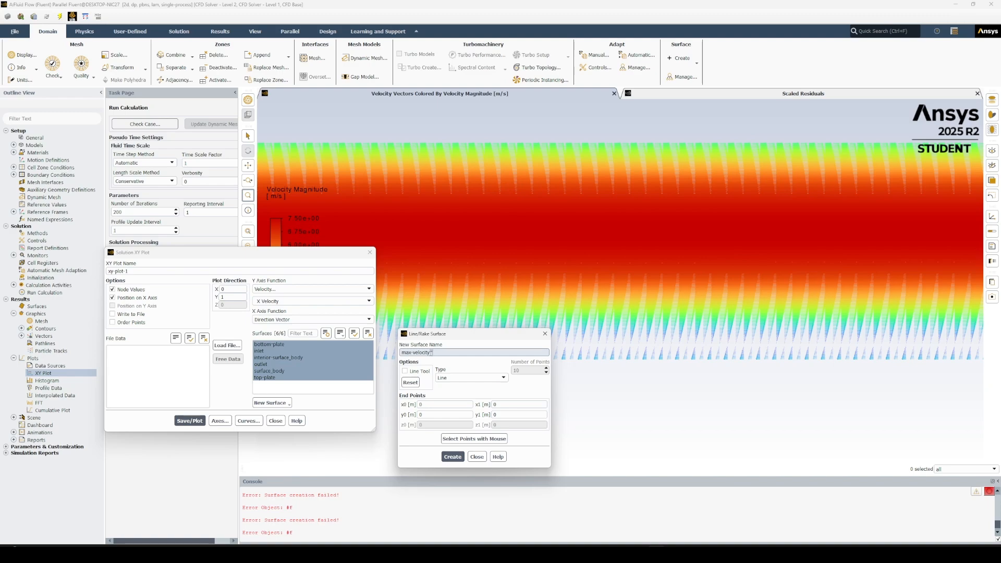
text(t)
Set the line's end points to (0.07495, 0) and (0.07495, 0.005) m, create the surface and close its dialog
click(439, 403)
text(.07495)
key(Tab)
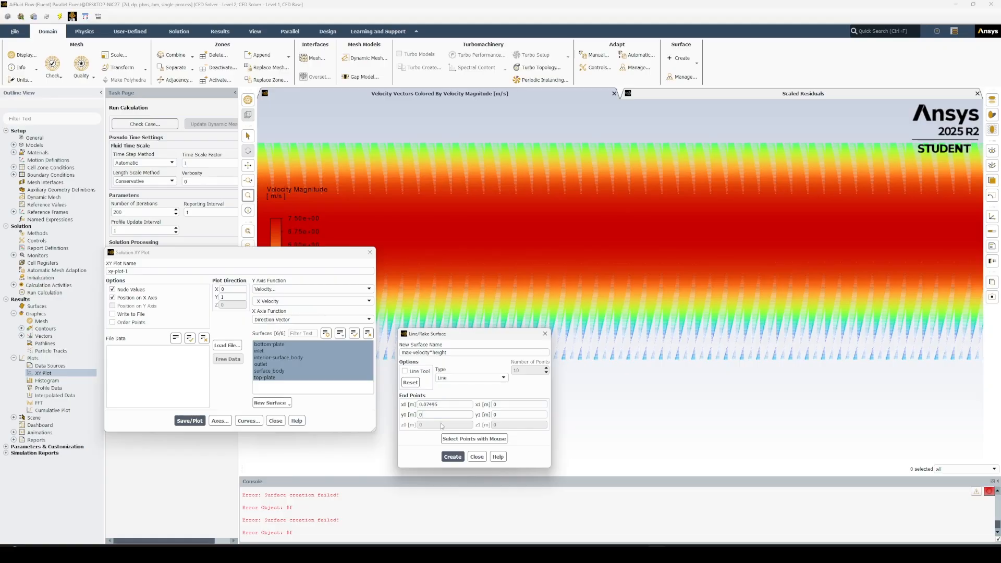
click(511, 404)
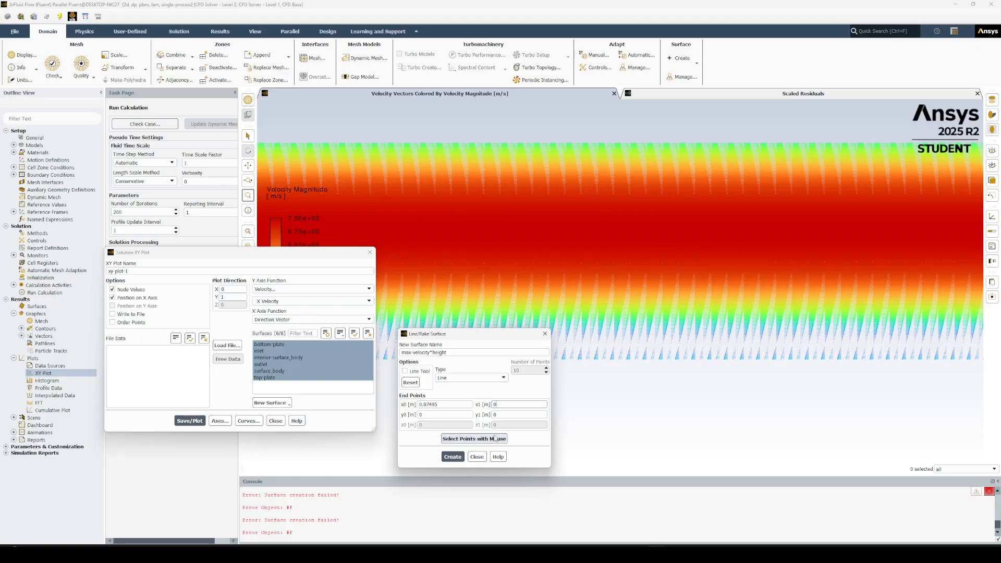
click(465, 404)
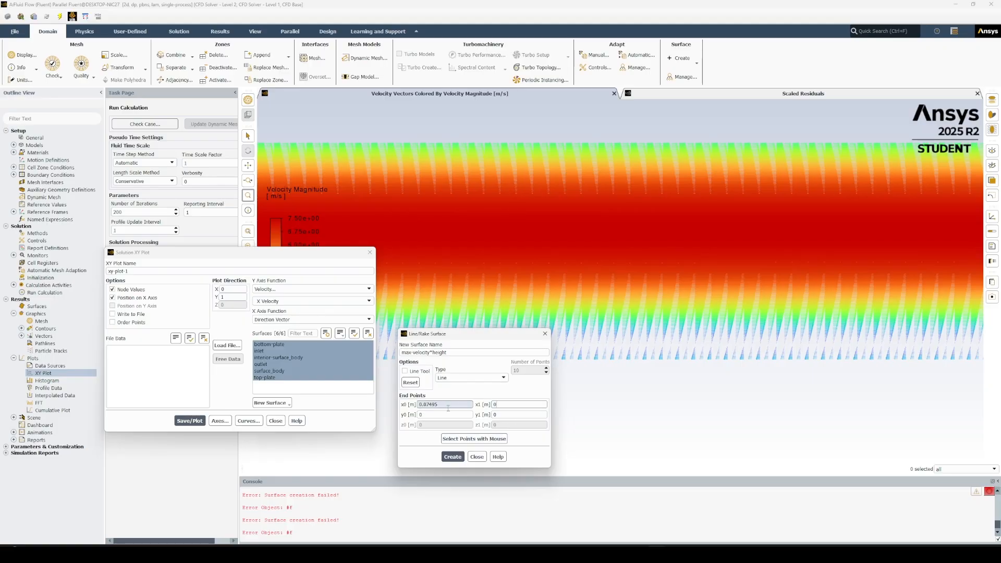
key(BackSpace)
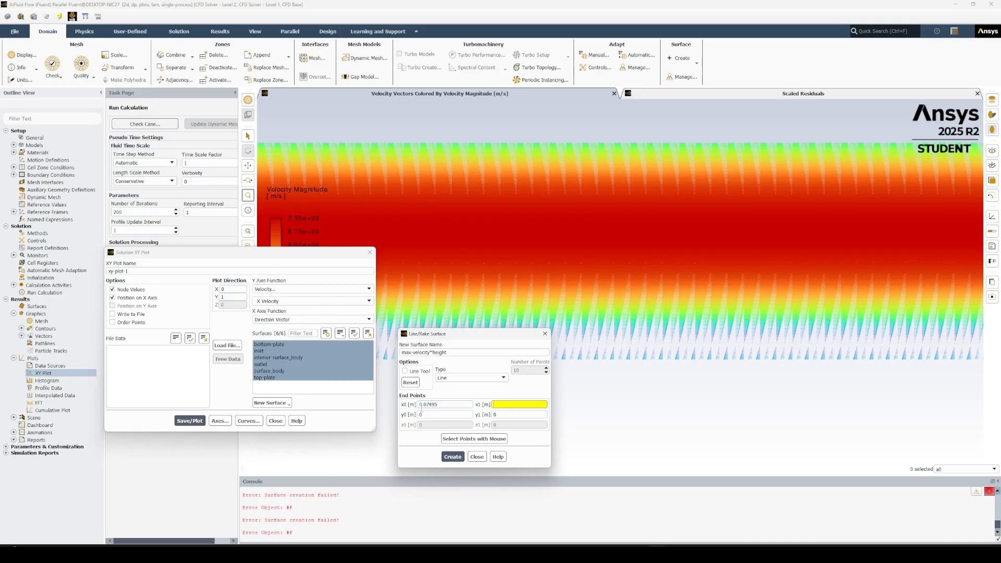
click(460, 413)
click(515, 405)
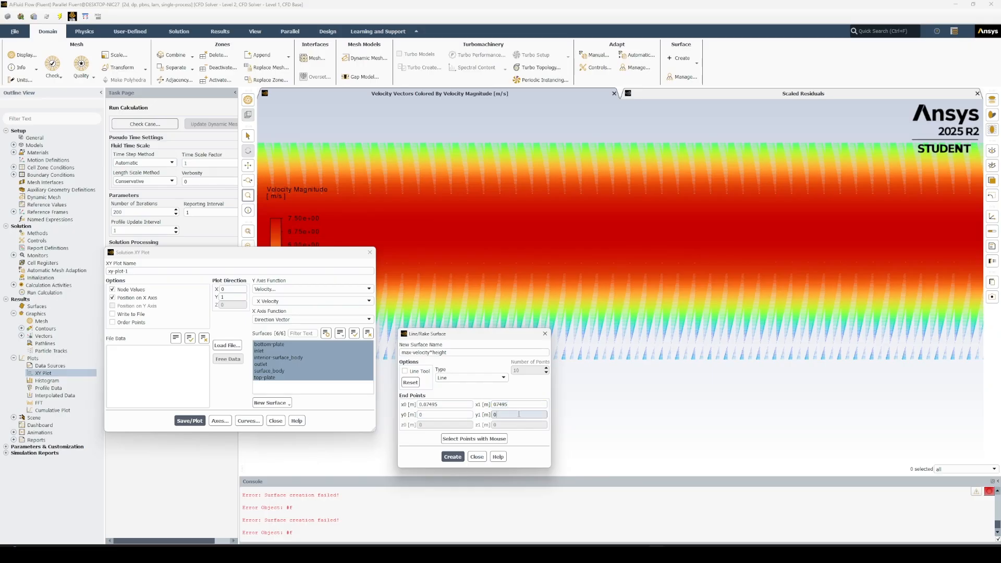
text(0.005)
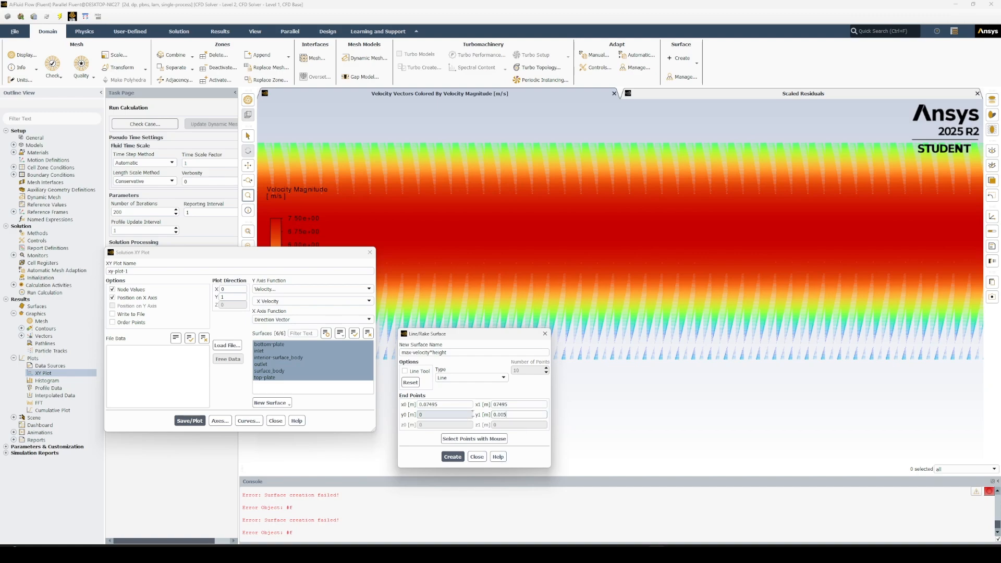
click(463, 457)
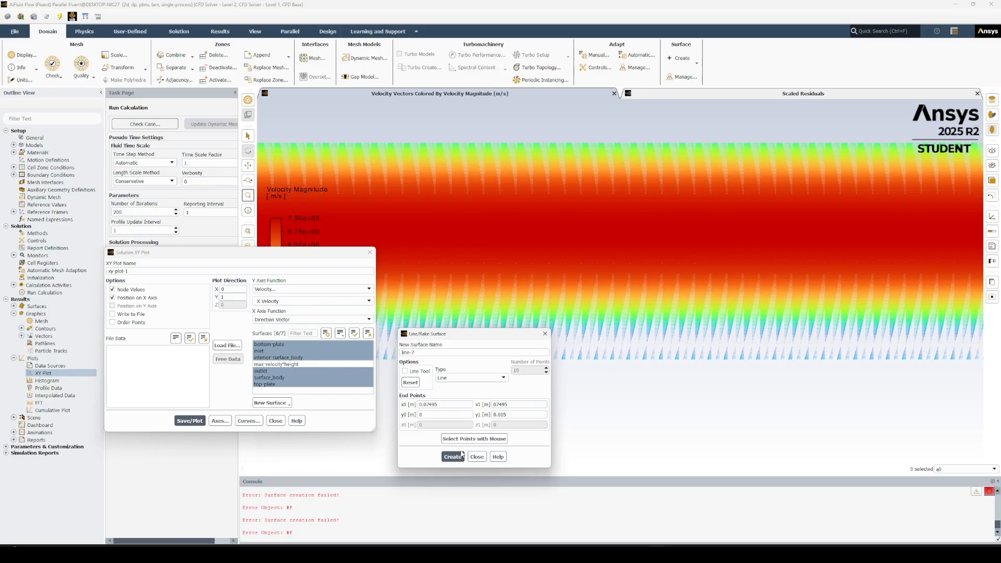
click(484, 459)
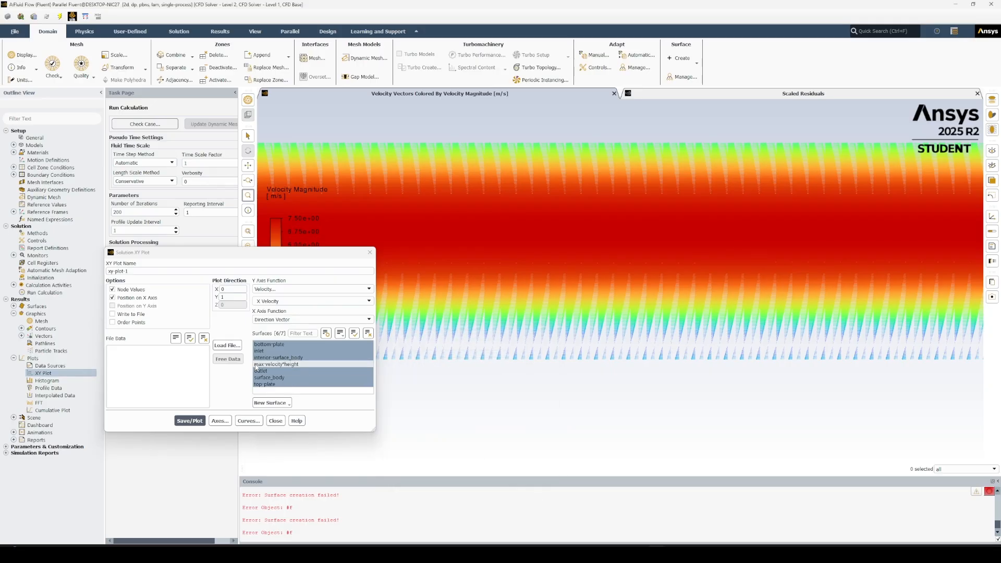
Deselect all other surfaces for the XY plot and select only the max-velocity*height line
click(284, 345)
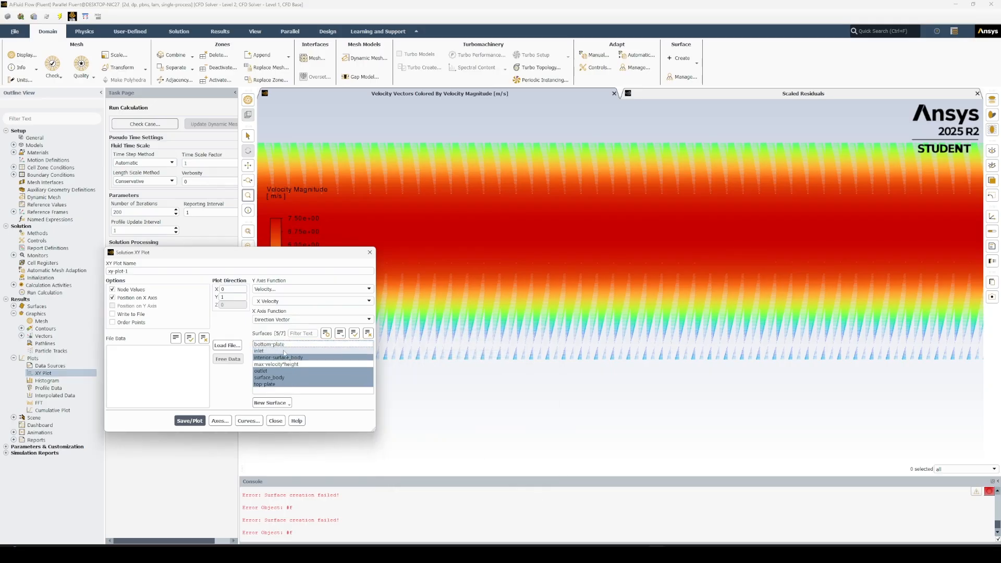
click(284, 352)
click(284, 357)
click(281, 370)
click(281, 377)
click(281, 384)
click(287, 364)
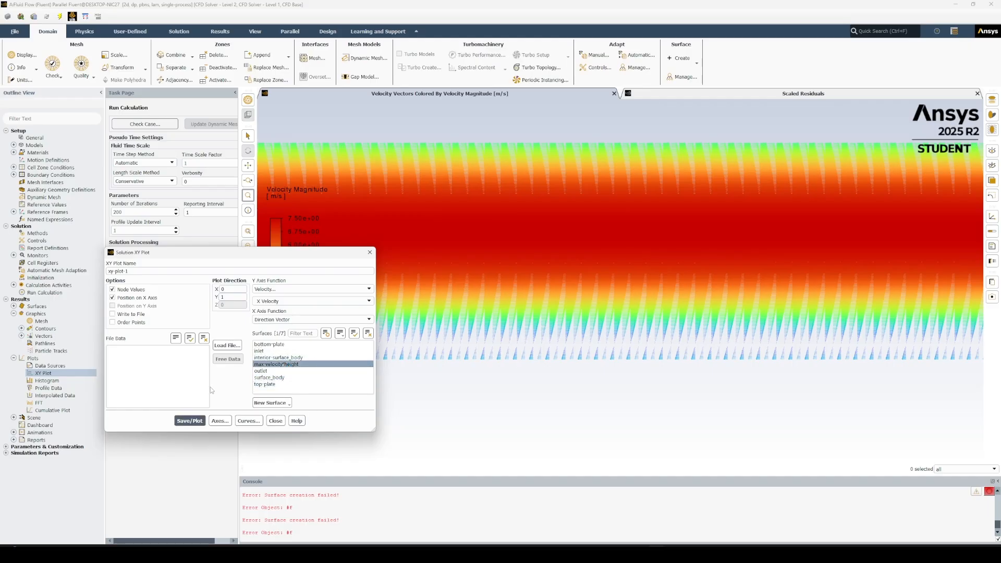
Turn on writing to file for the XY plot and start writing its data
click(131, 314)
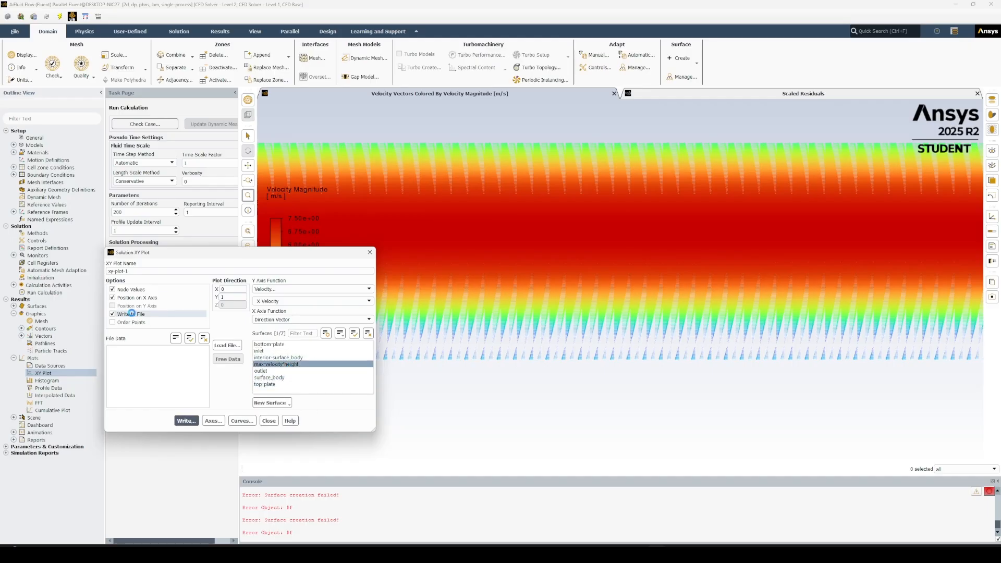
click(190, 421)
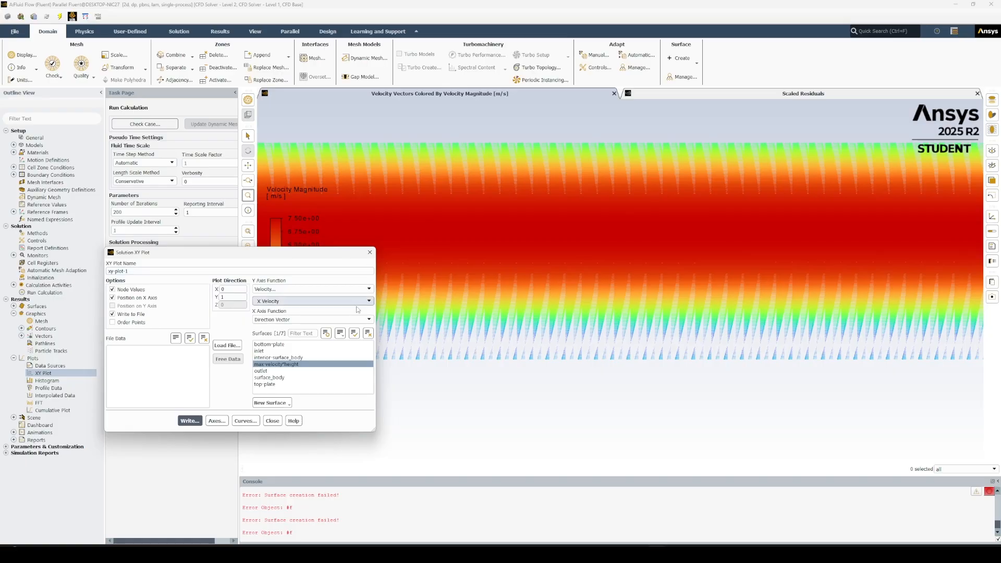
drag(302, 255, 324, 296)
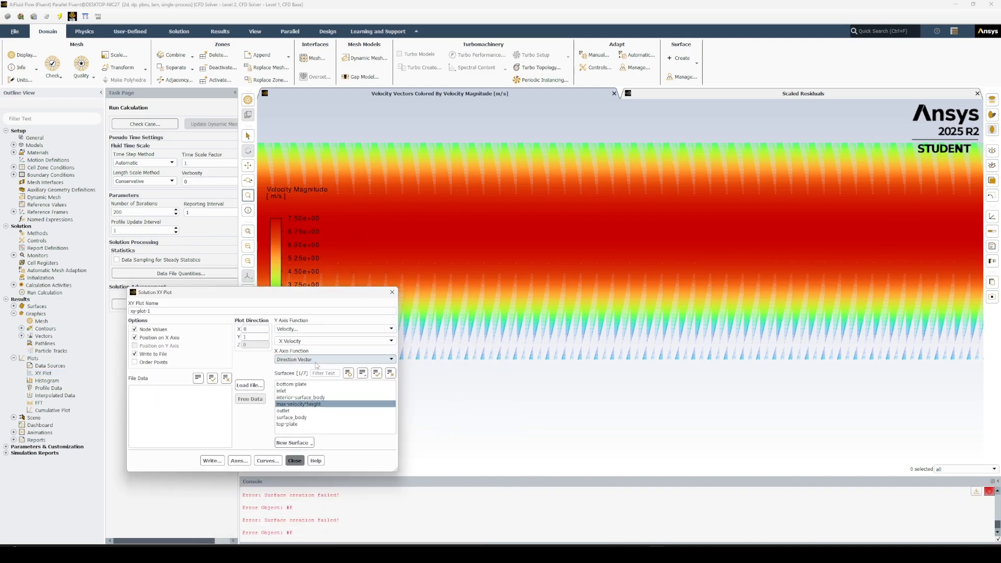